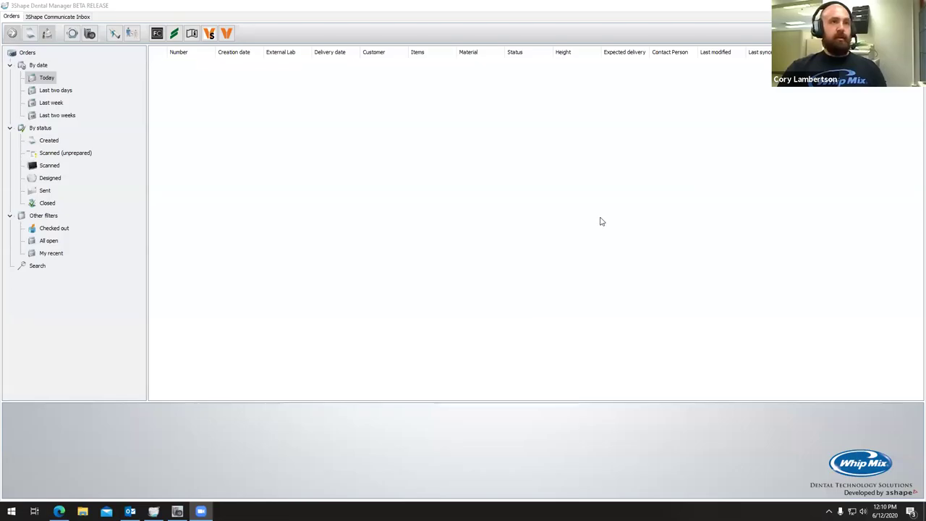
- Create a new order and set its order number to "Test Tray"
click(601, 221)
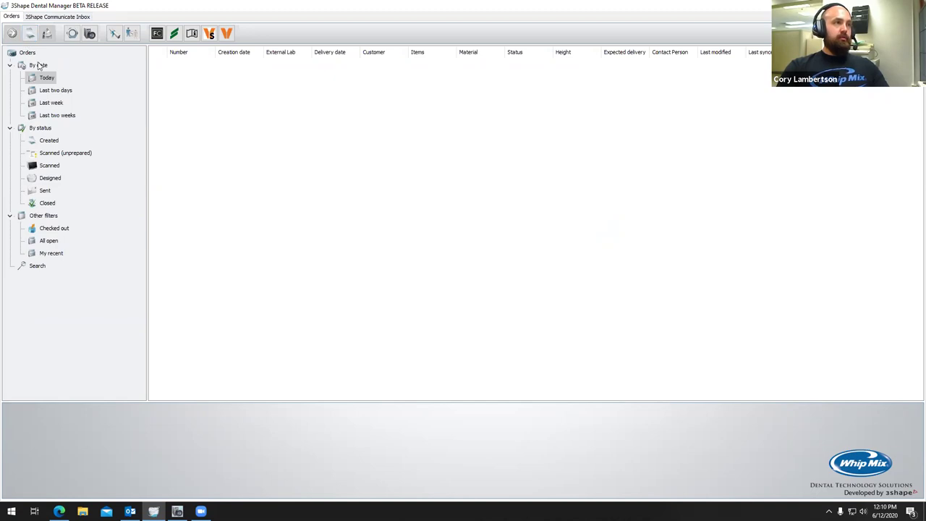
click(32, 39)
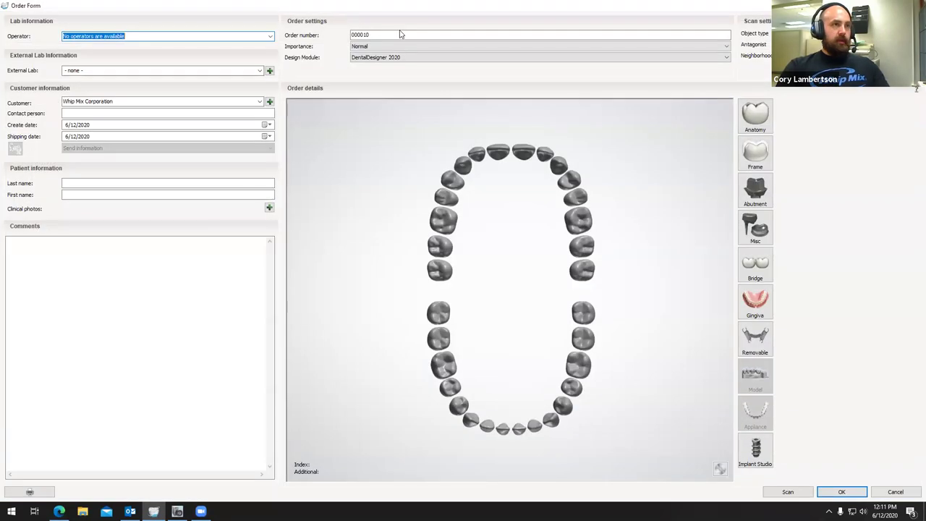
click(395, 34)
double_click(396, 34)
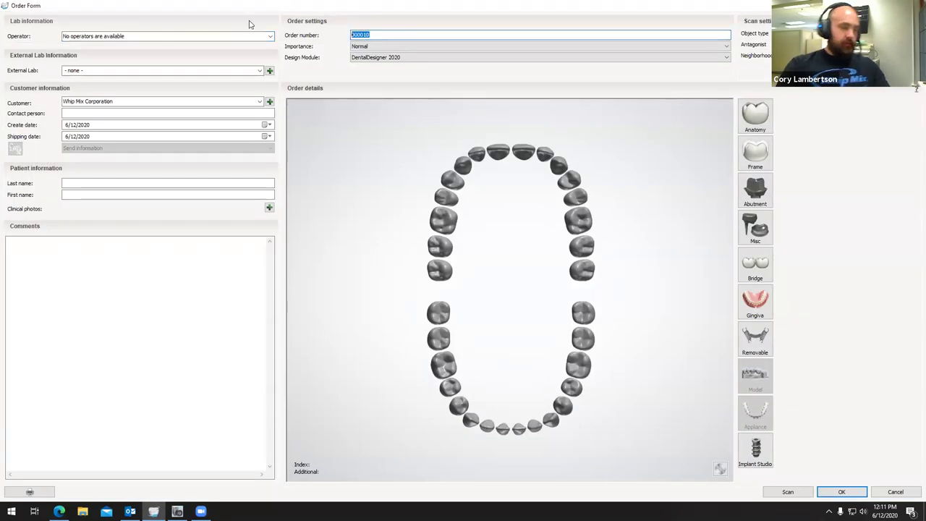
text(Fred)
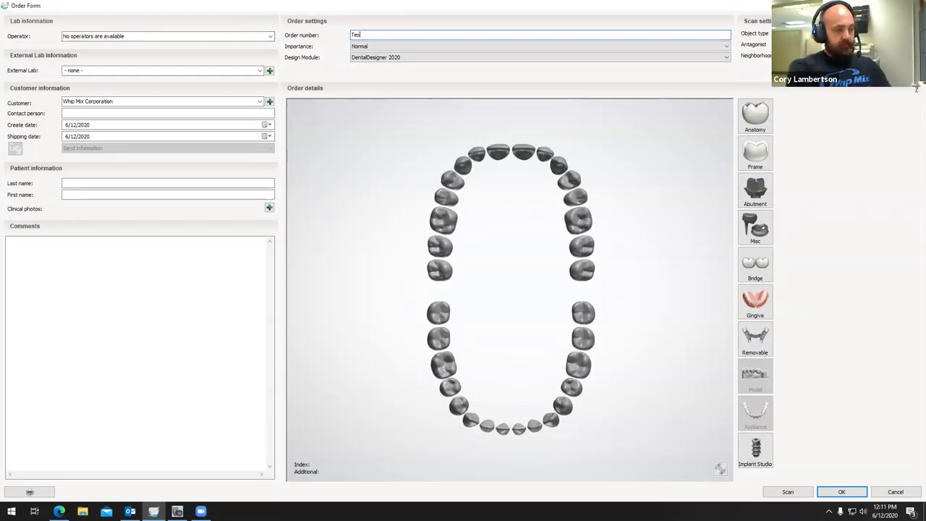
text( Tray)
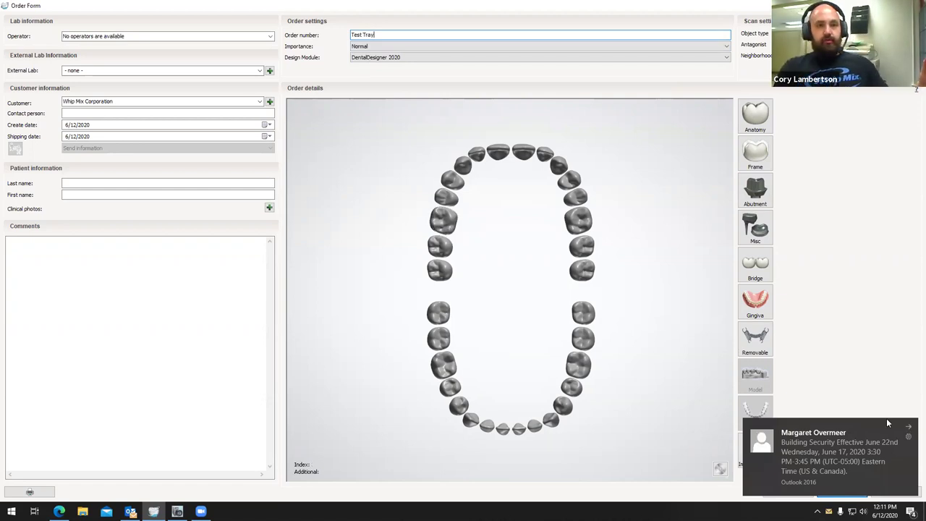
click(905, 425)
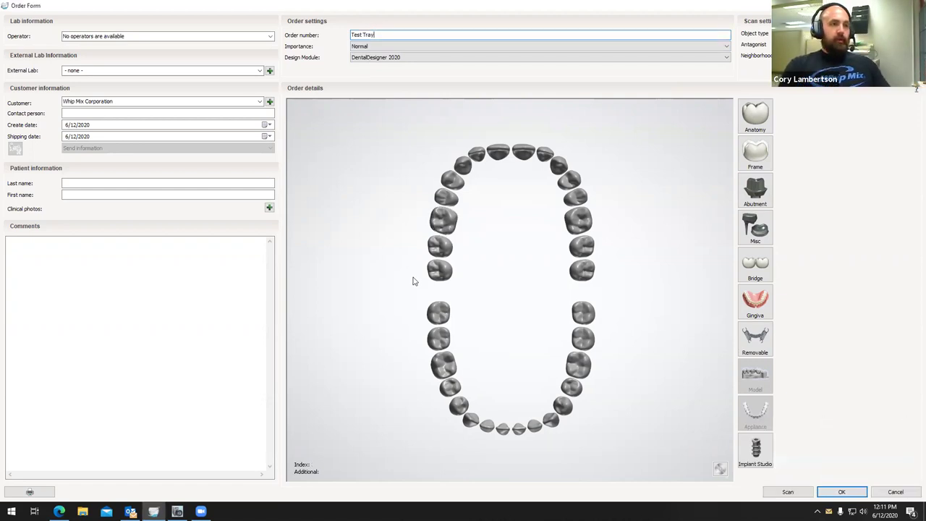
- Add a customized impression tray appliance to the lower jaw on tooth 27
click(470, 421)
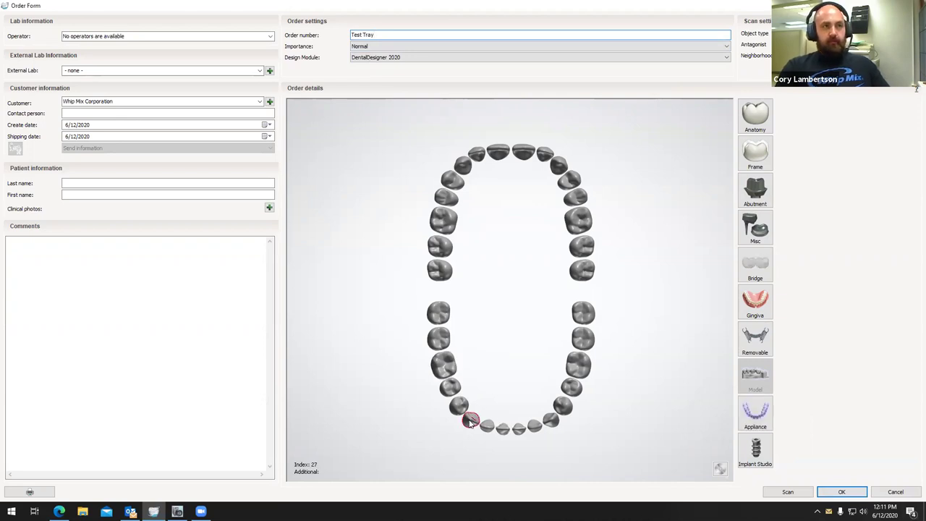
click(757, 427)
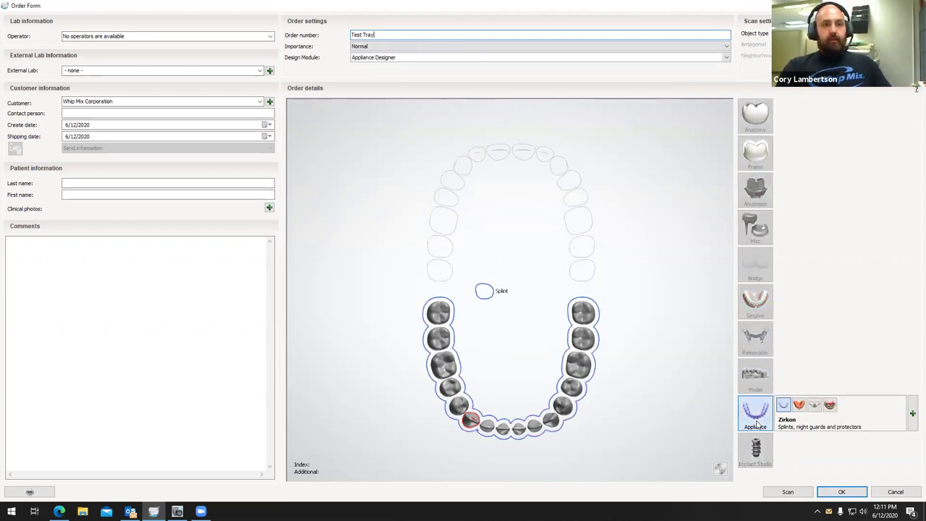
click(800, 407)
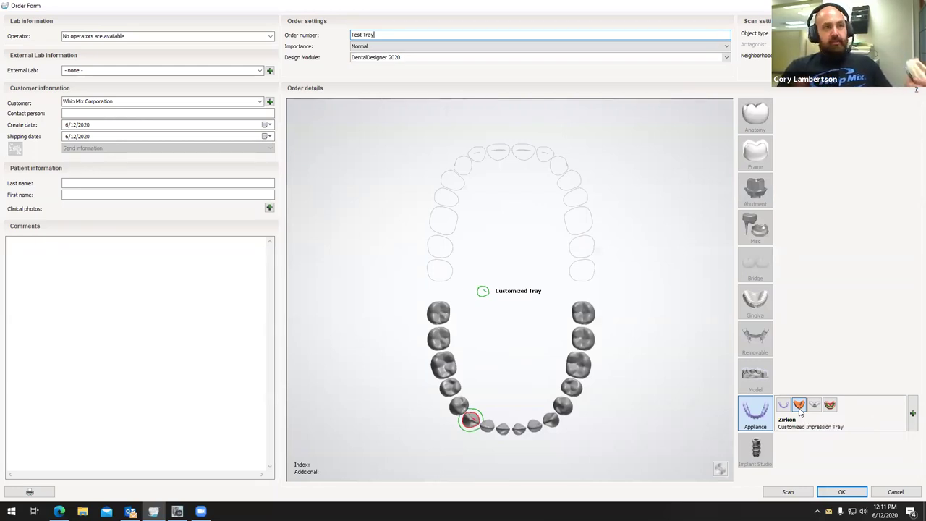
- Set the tray's material to Model Material, with Whip Mix Corporation as manufacturer and Model Manufacturing as process
click(912, 418)
click(911, 417)
mouse_move(913, 414)
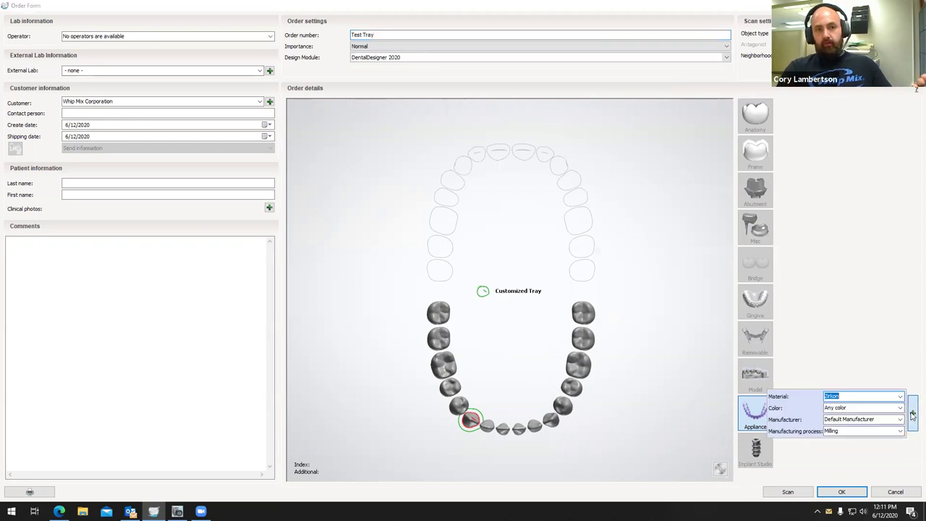
click(902, 398)
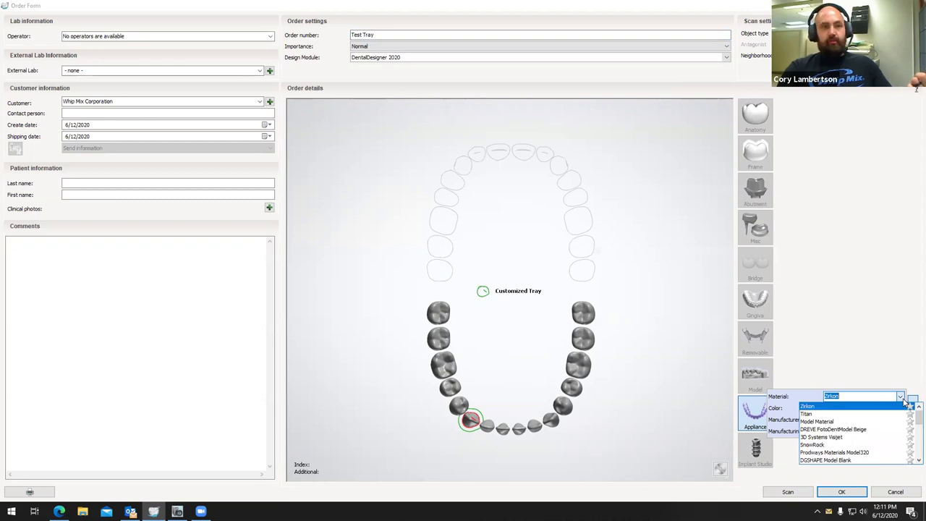
click(847, 422)
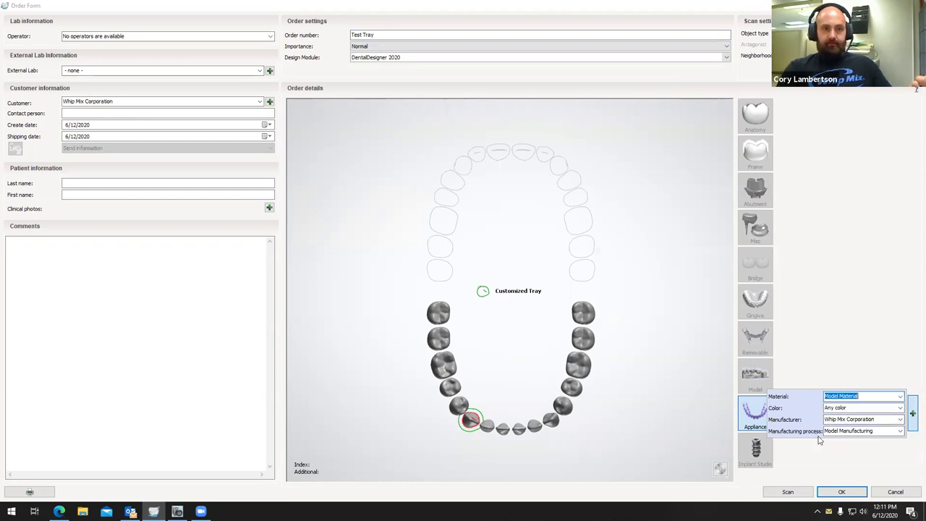
click(889, 422)
click(891, 429)
click(892, 432)
click(874, 441)
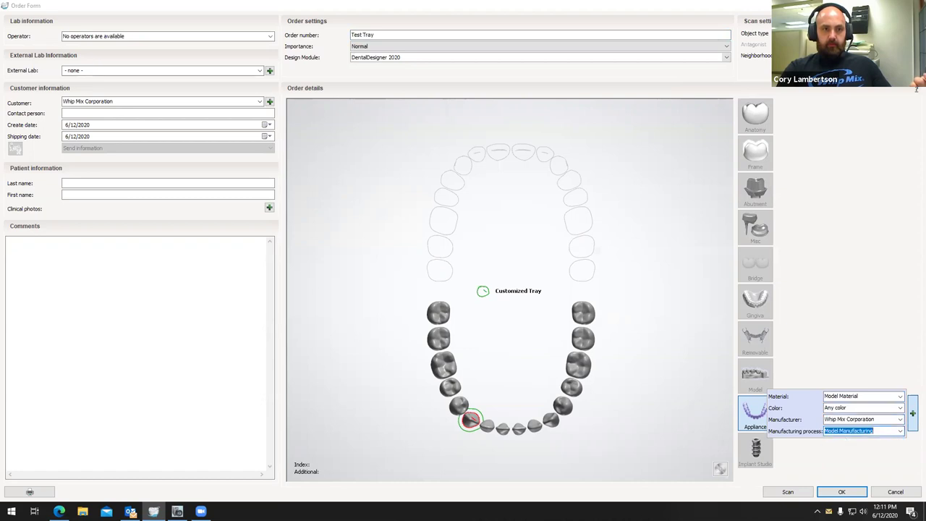
- Save the Test Tray order, start its scan and switch to the scanner program
click(794, 495)
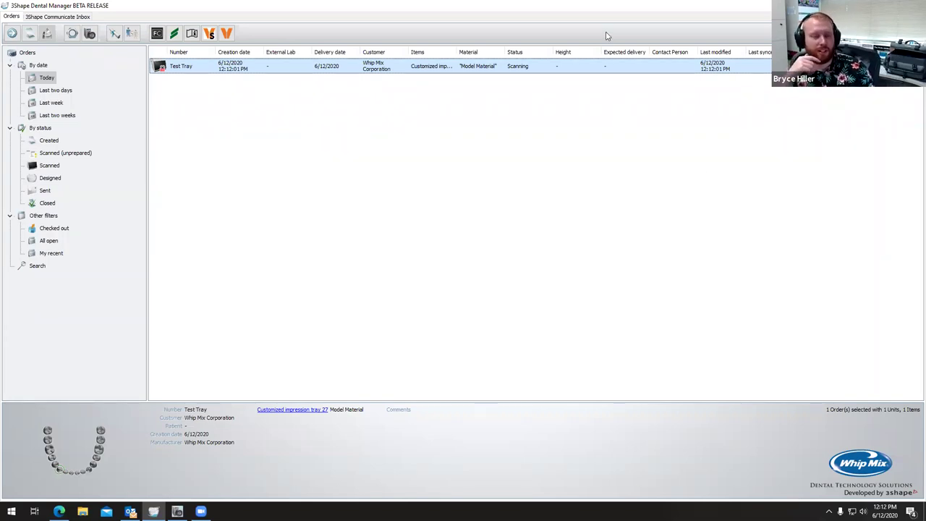
click(638, 264)
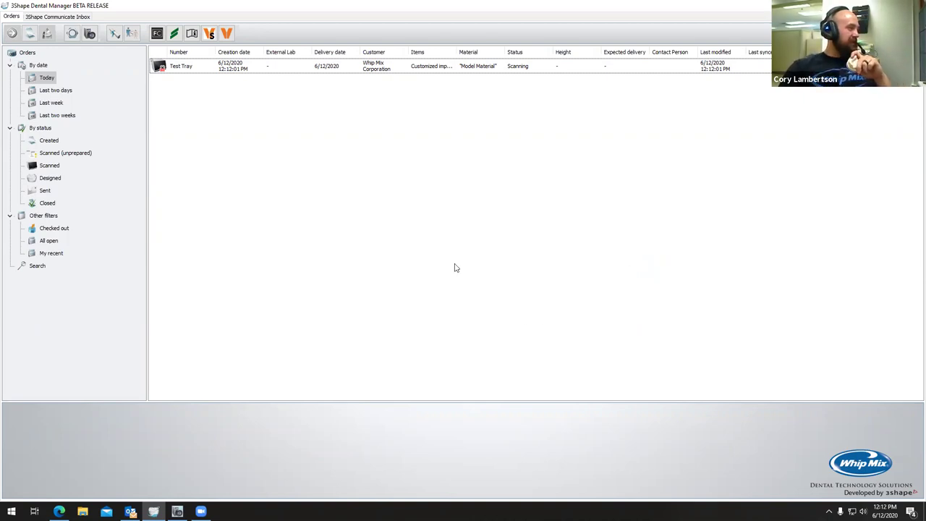
click(178, 510)
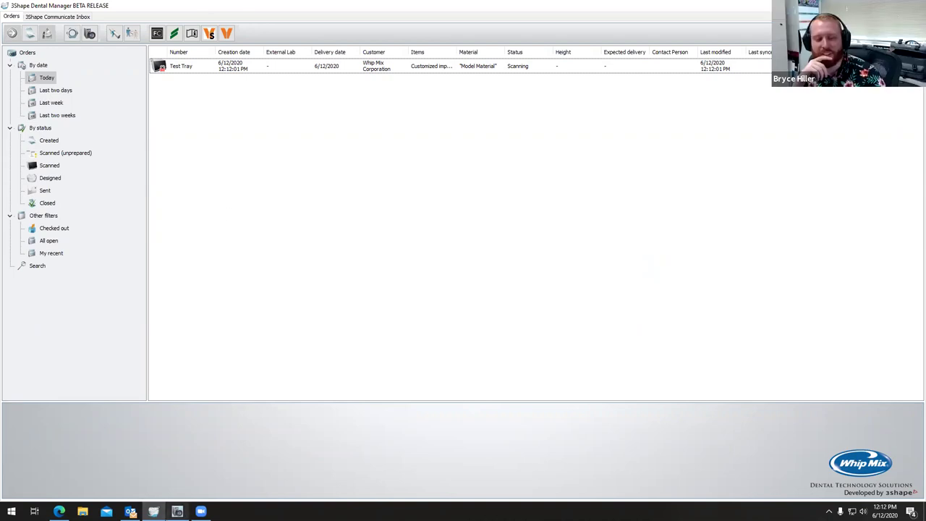
click(178, 511)
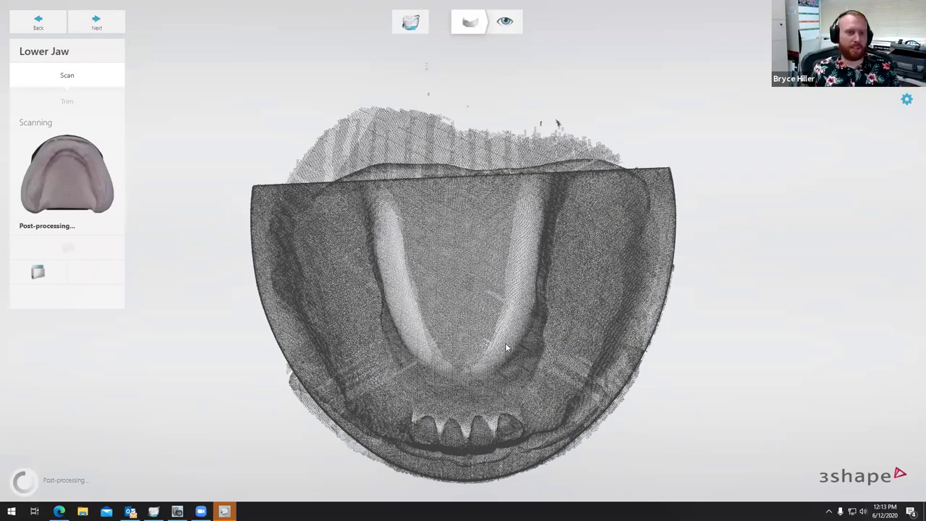
- Trim the excess base off the lower jaw scan along a horizontal line below the gum area and proceed to inspection
right_drag(474, 369, 453, 217)
right_drag(443, 393, 392, 277)
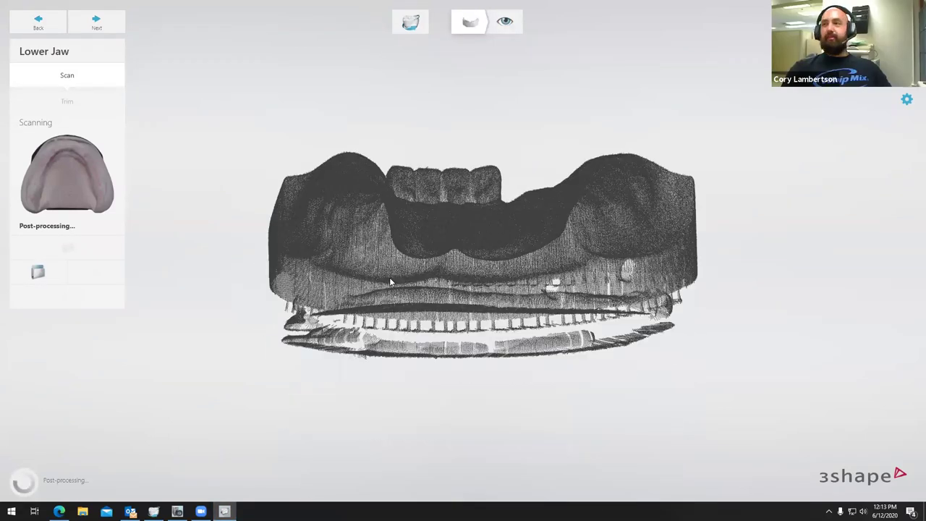
mouse_move(429, 245)
right_down()
mouse_move(451, 261)
mouse_move(437, 228)
mouse_move(424, 280)
right_up()
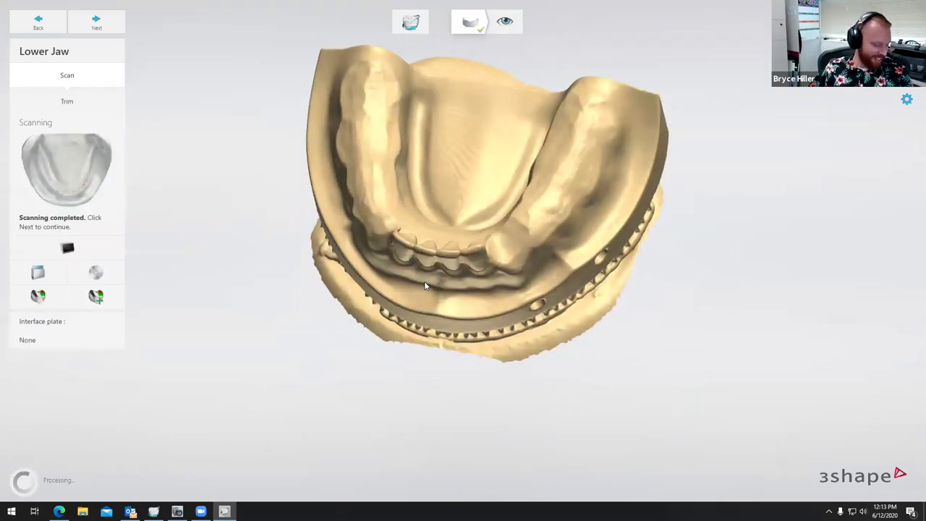
right_drag(463, 309, 296, 265)
middle_drag(445, 318, 573, 318)
right_drag(573, 319, 386, 325)
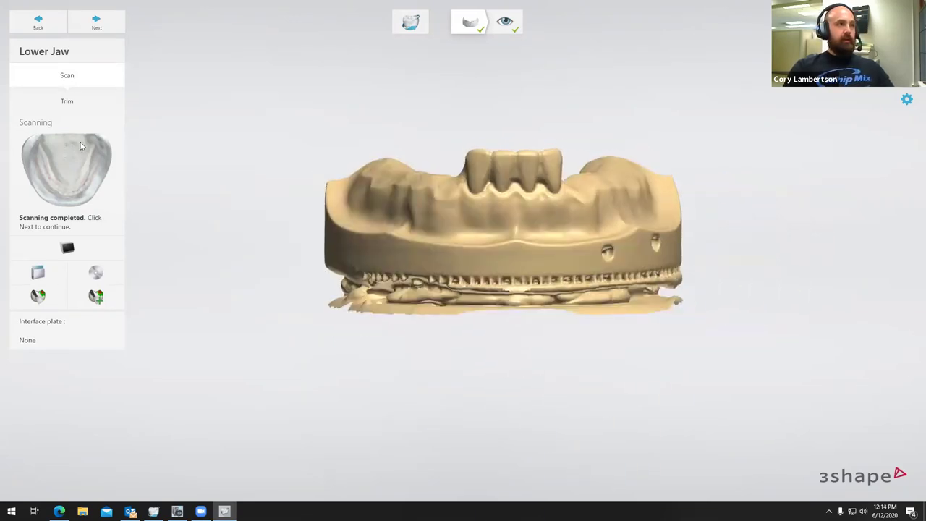
click(67, 101)
middle_drag(137, 316, 288, 255)
mouse_move(164, 227)
mouse_down()
mouse_move(845, 236)
mouse_move(860, 209)
mouse_up()
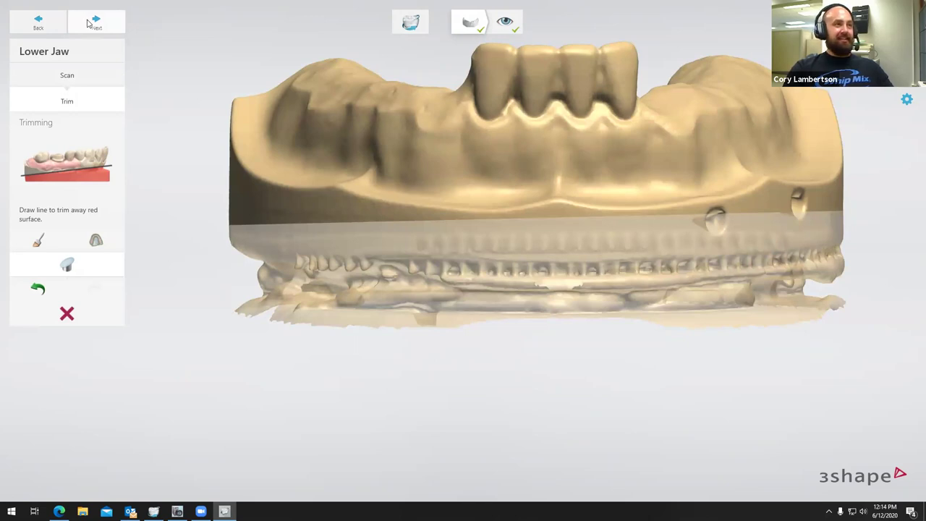
click(95, 22)
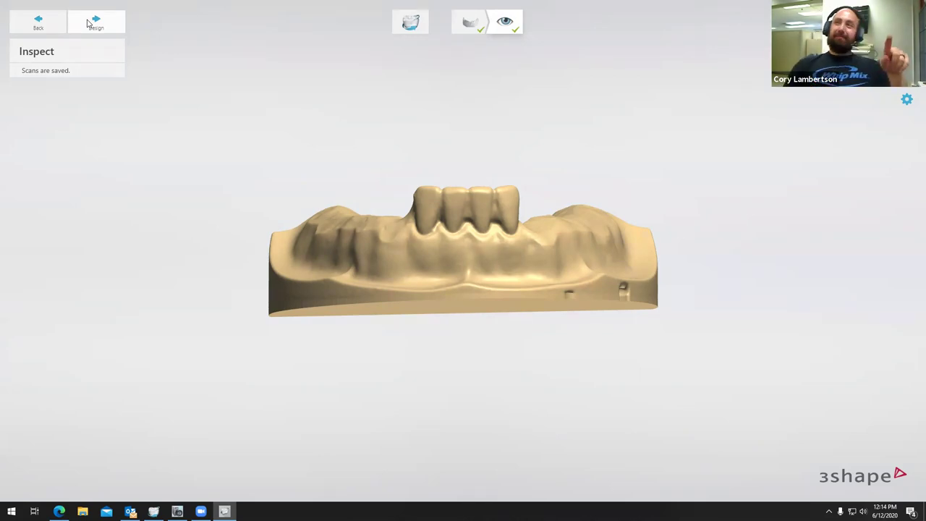
- Examine the trimmed lower jaw scan from the side, from above and from behind
right_drag(542, 287, 395, 244)
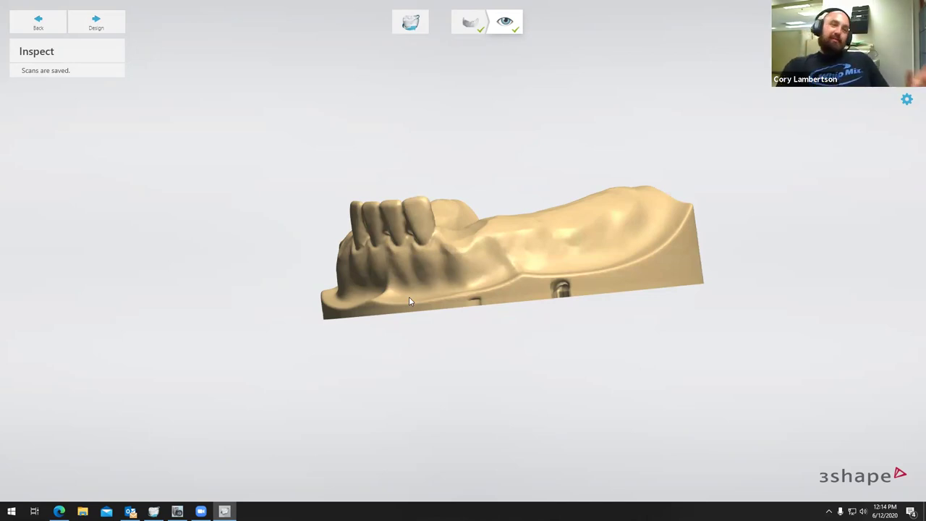
scroll(403, 284, down, 3)
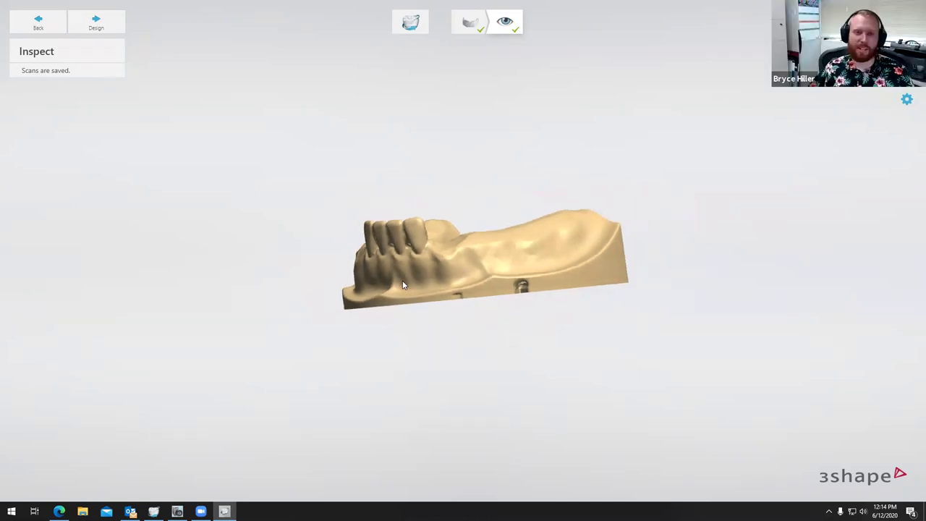
right_drag(385, 274, 246, 360)
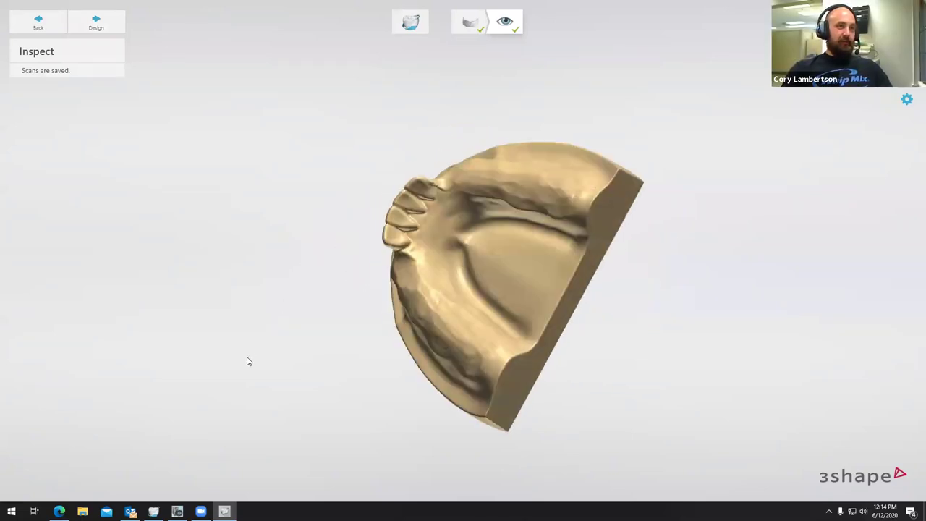
right_drag(471, 234, 456, 290)
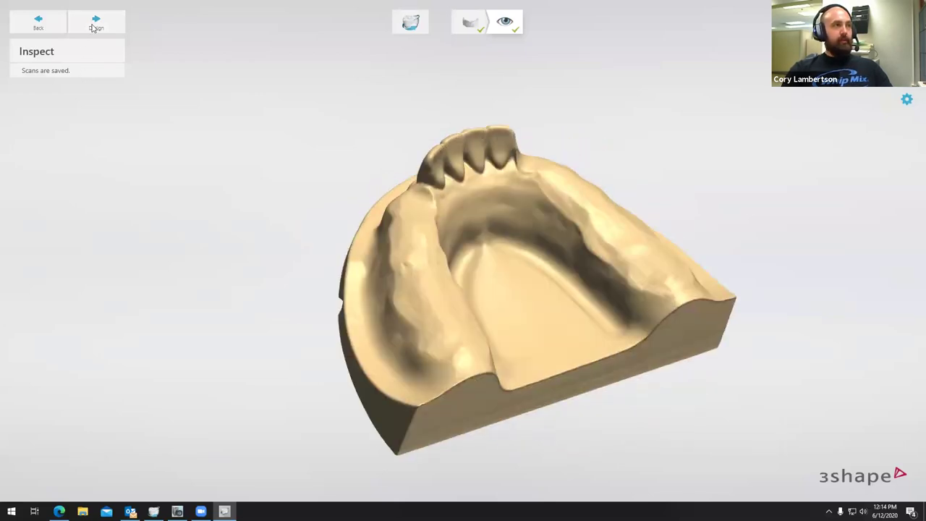
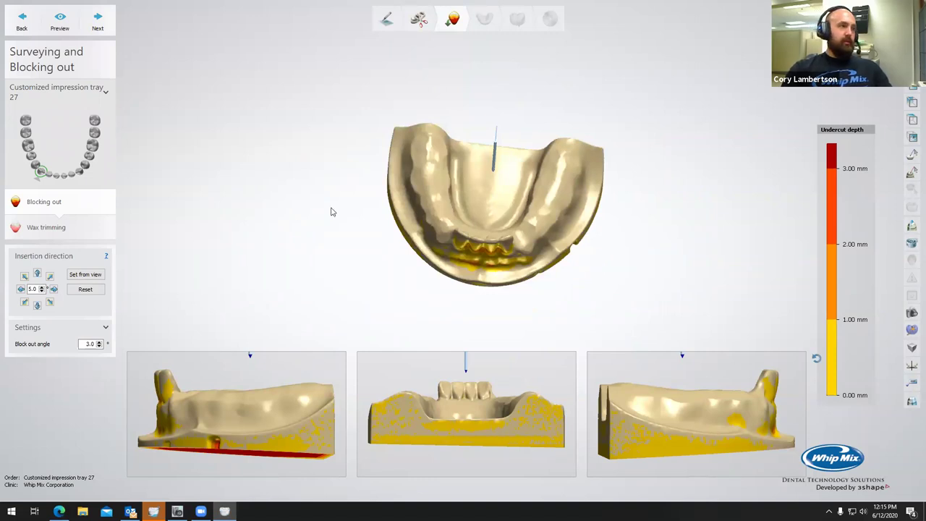
- Set the tray's insertion direction from a view looking down on the lower jaw model
right_drag(553, 242, 548, 245)
right_drag(435, 272, 457, 265)
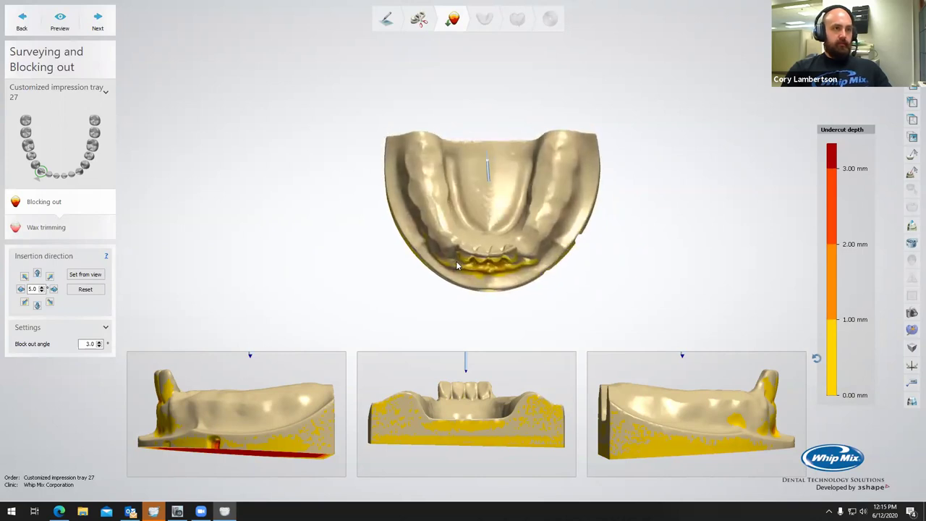
click(85, 275)
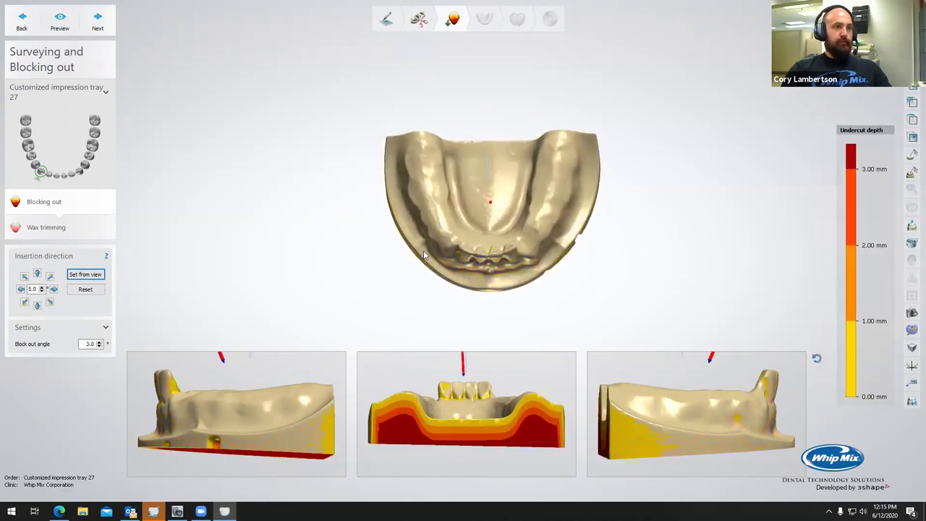
- Check the remaining undercuts around the front teeth, block them out and proceed to wax trimming
right_drag(573, 248, 487, 159)
scroll(455, 181, up, 5)
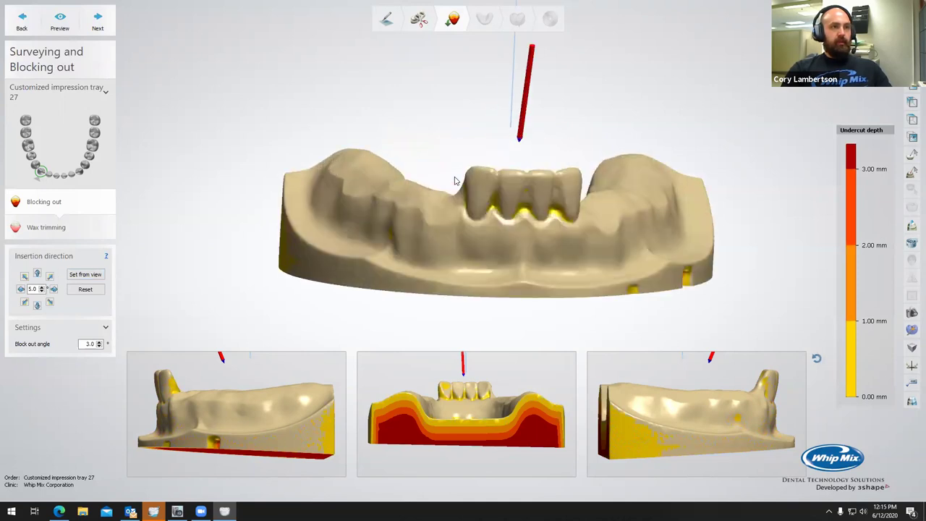
right_drag(641, 257, 601, 226)
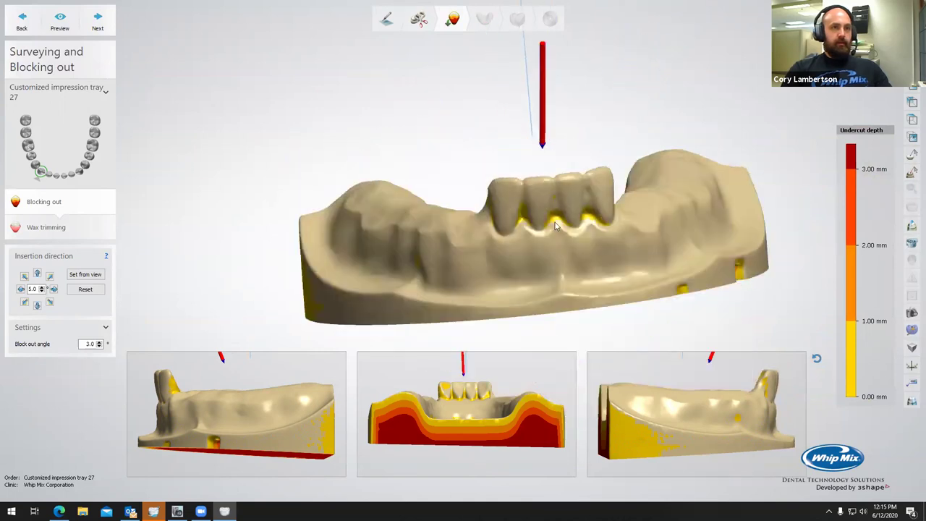
scroll(556, 225, down, 2)
middle_drag(556, 226, 518, 165)
click(102, 29)
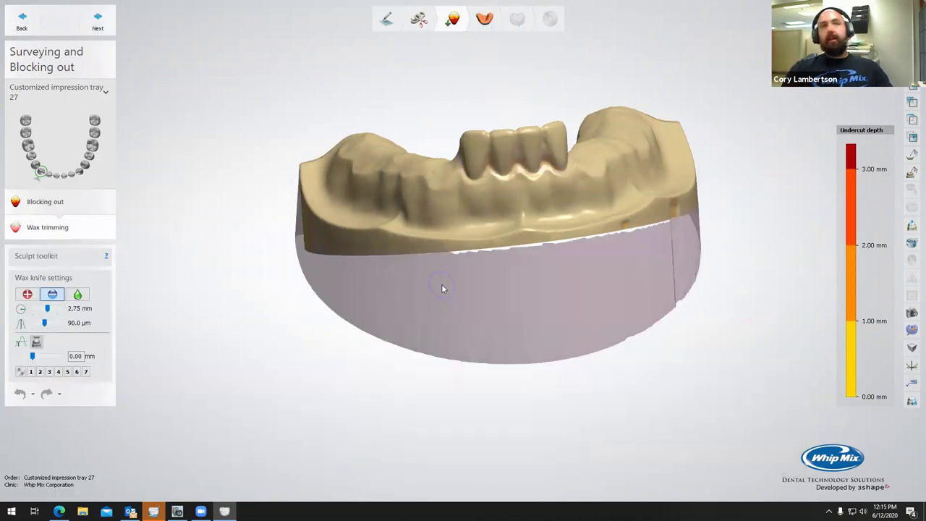
- Examine the blocked-out undercuts around the front teeth and along the tongue side of the lower jaw
scroll(490, 168, up, 3)
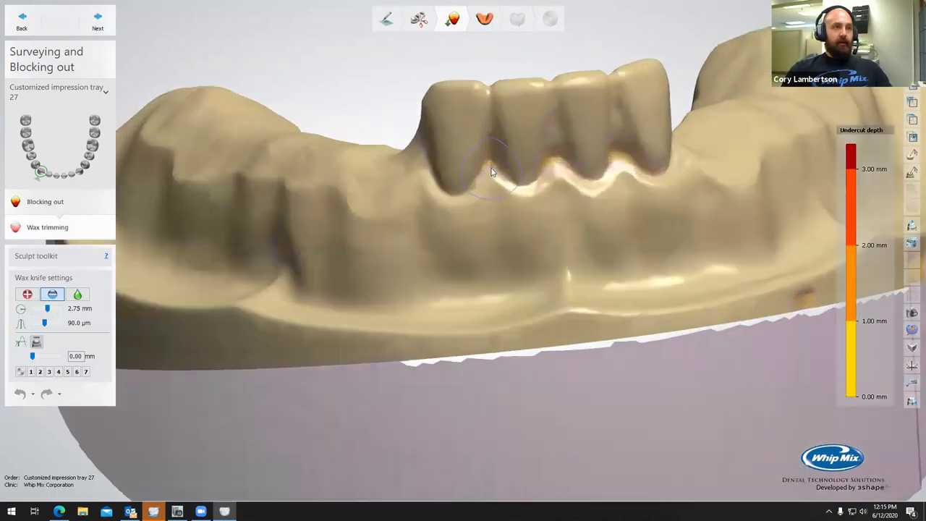
scroll(488, 172, down, 6)
right_drag(485, 199, 381, 108)
right_drag(461, 207, 468, 178)
scroll(467, 179, up, 3)
scroll(467, 178, up, 2)
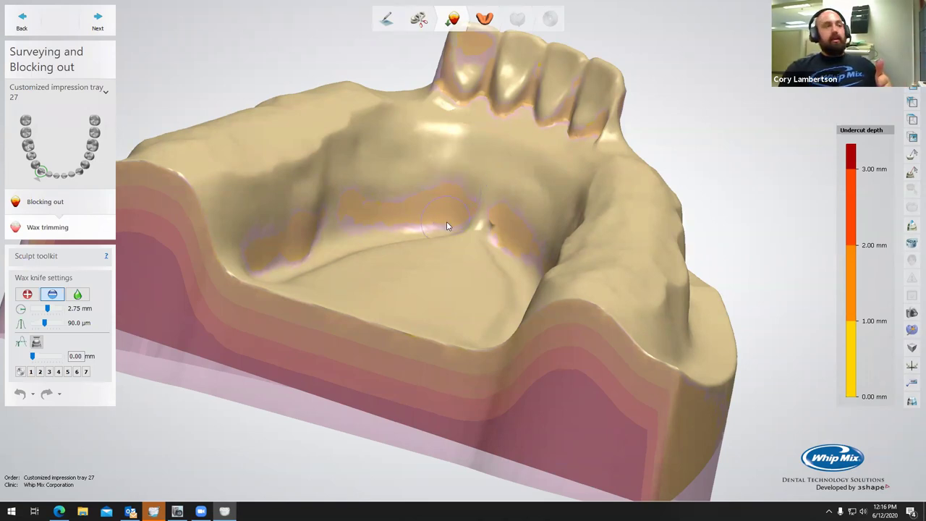
scroll(446, 222, down, 5)
scroll(437, 217, up, 10)
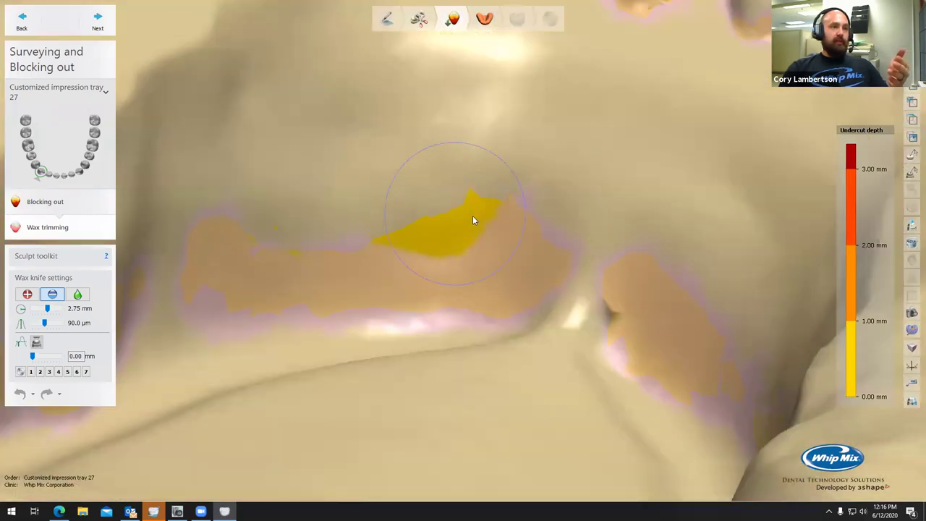
- Remove wax from the tongue-side undercut behind the front teeth, then build wax back over the same area
mouse_move(473, 220)
mouse_down()
mouse_move(530, 234)
mouse_move(374, 276)
mouse_move(260, 244)
mouse_up()
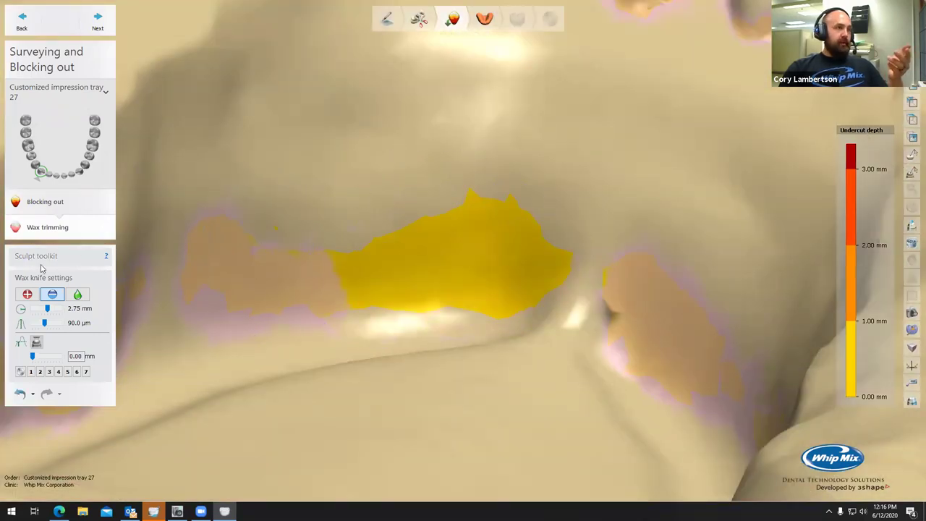
click(27, 294)
mouse_move(328, 278)
mouse_down()
mouse_move(365, 282)
mouse_move(529, 259)
mouse_move(372, 232)
mouse_move(360, 278)
mouse_up()
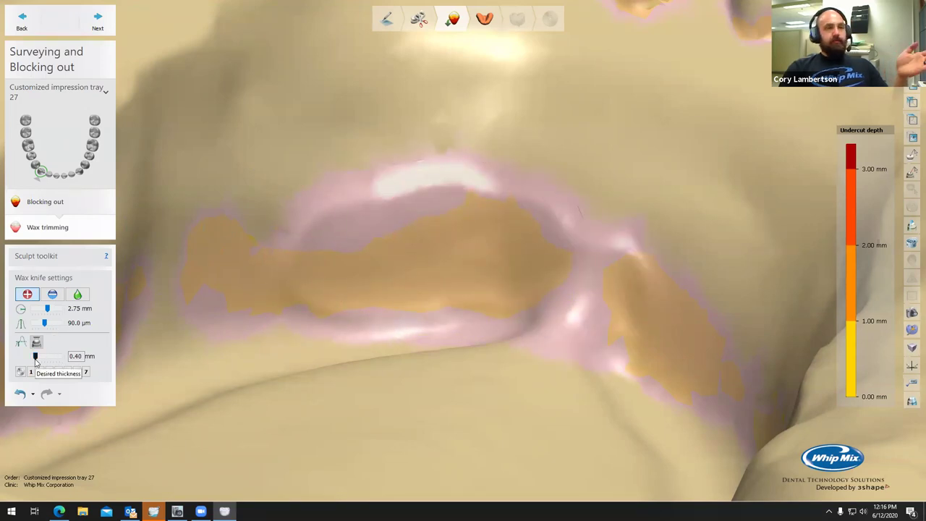
- Set the desired wax thickness to 0.80 mm and add wax above the tongue-side undercut
drag(35, 358, 45, 359)
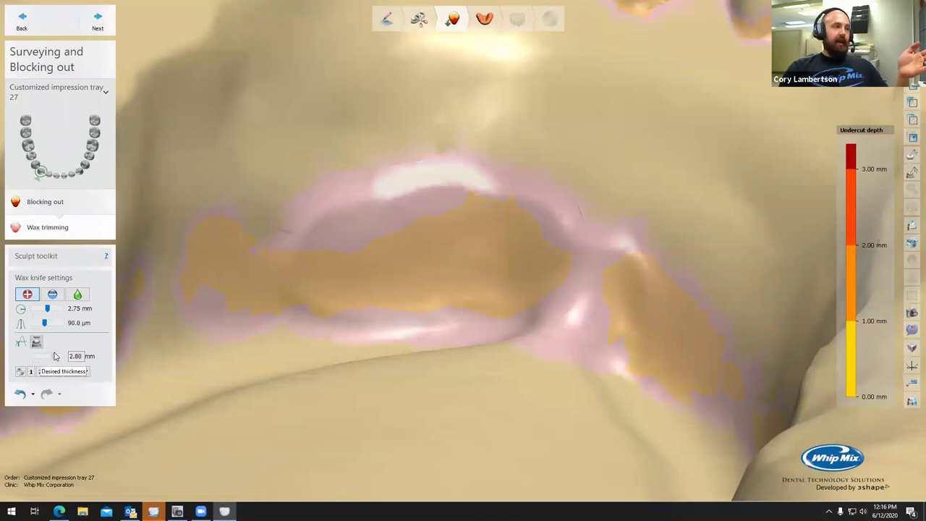
mouse_move(56, 363)
mouse_down()
mouse_move(31, 373)
mouse_move(40, 361)
mouse_up()
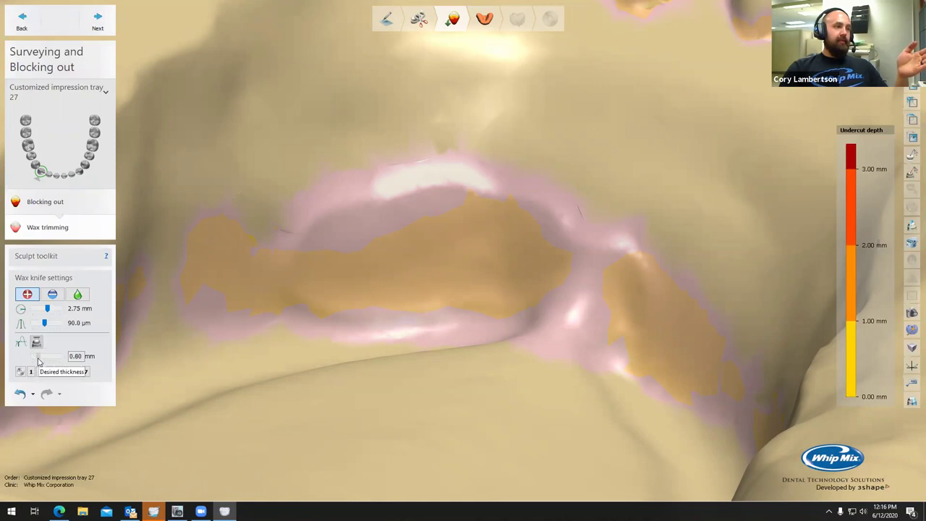
mouse_move(289, 217)
mouse_down()
mouse_move(346, 171)
mouse_move(479, 171)
mouse_move(555, 196)
mouse_move(367, 162)
mouse_up()
- Try adding wax at a desired thickness of 2.40 mm beside the tongue-side undercut, then undo all wax edits
drag(34, 357, 32, 356)
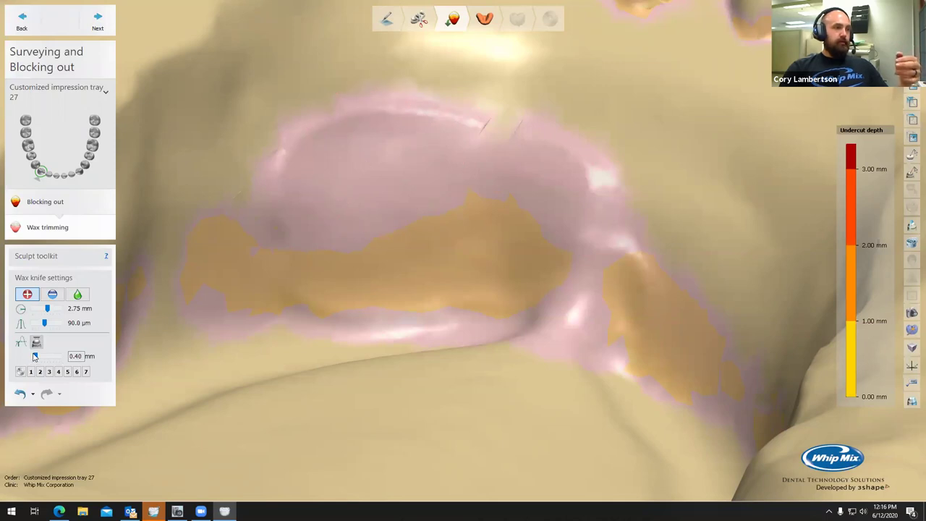
click(58, 360)
click(57, 360)
click(57, 359)
mouse_move(233, 262)
mouse_down()
mouse_move(275, 189)
mouse_move(268, 202)
mouse_move(279, 213)
mouse_up()
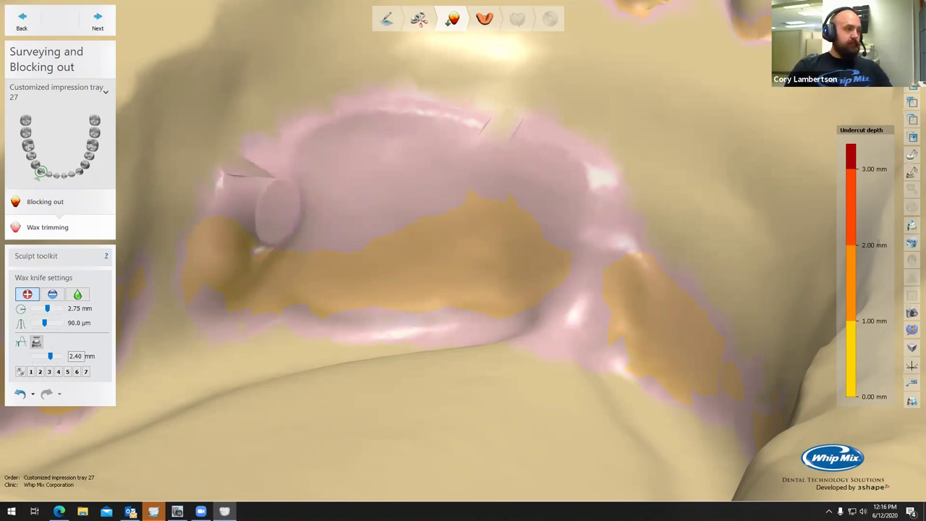
click(32, 394)
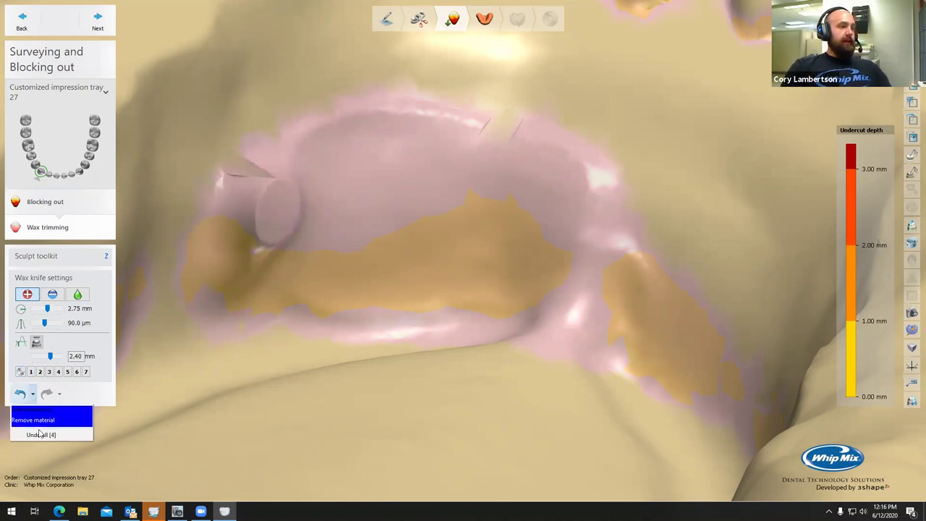
click(41, 434)
- Check the model from the side and proceed to the tray design stage
scroll(445, 339, down, 3)
right_drag(437, 326, 505, 257)
scroll(429, 237, down, 4)
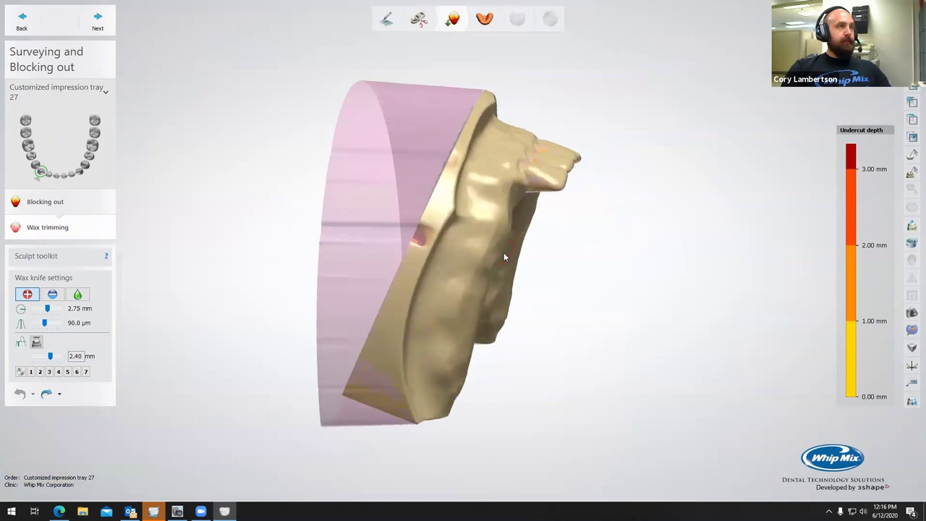
click(95, 27)
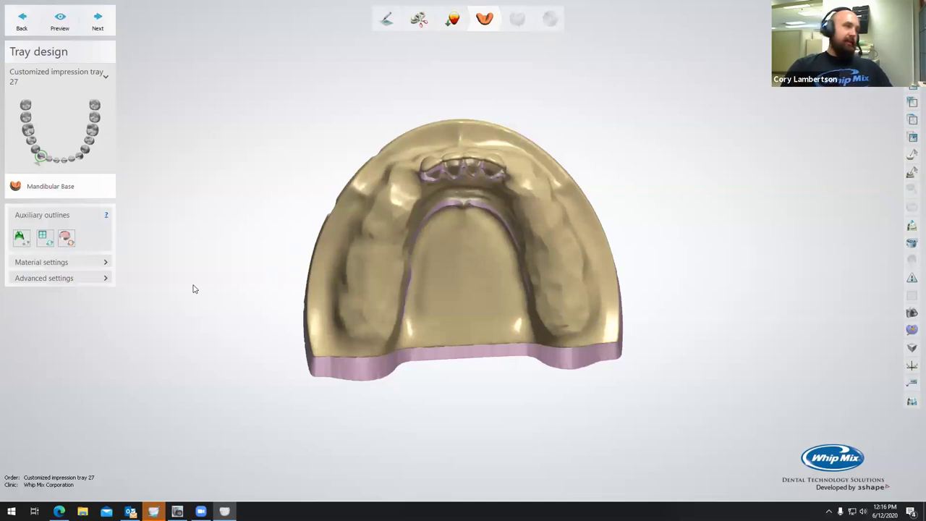
- Start the tray outline with points along the outer side of the left ridge toward the back
click(22, 240)
right_drag(323, 285, 368, 243)
scroll(367, 226, up, 3)
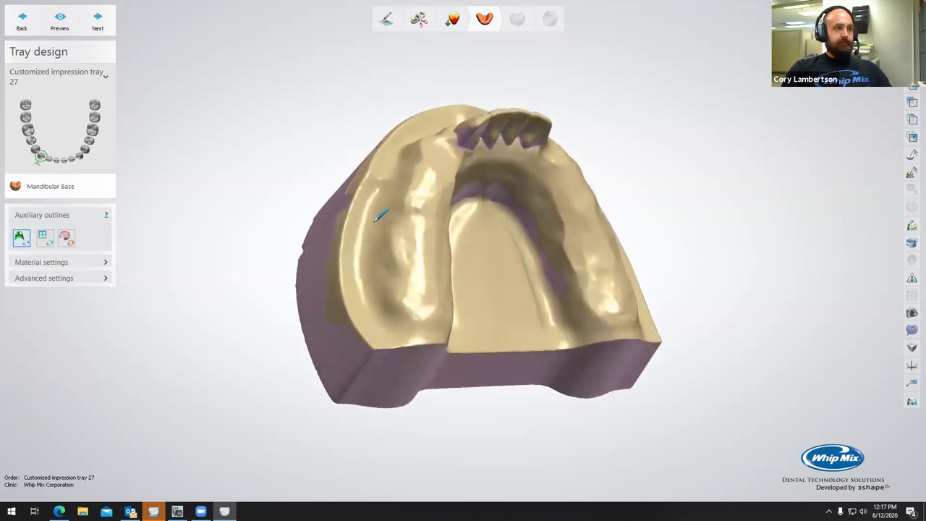
click(368, 203)
click(352, 249)
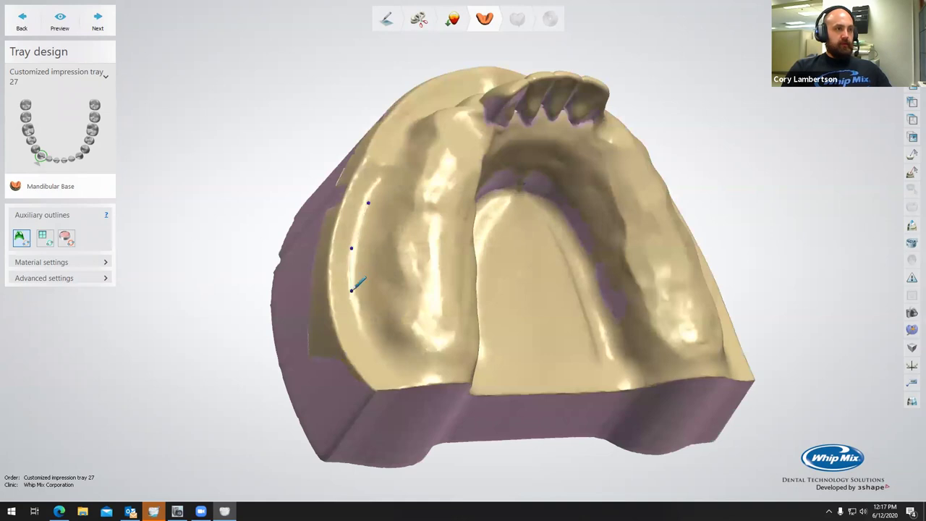
click(360, 330)
- Continue the tray outline across the back end of the left ridge and forward along its inner side
mouse_move(378, 351)
right_down()
mouse_move(339, 363)
mouse_move(376, 372)
mouse_move(348, 375)
right_up()
click(316, 380)
click(346, 376)
click(393, 378)
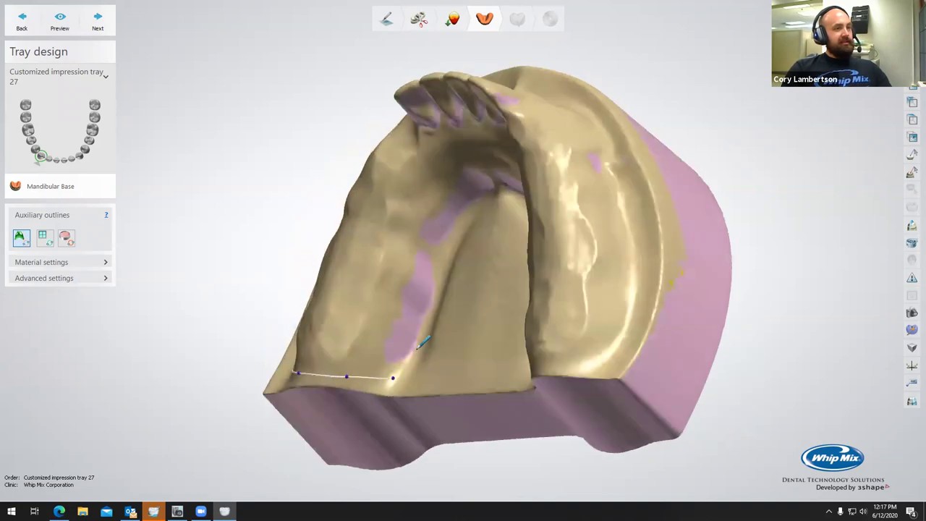
click(414, 343)
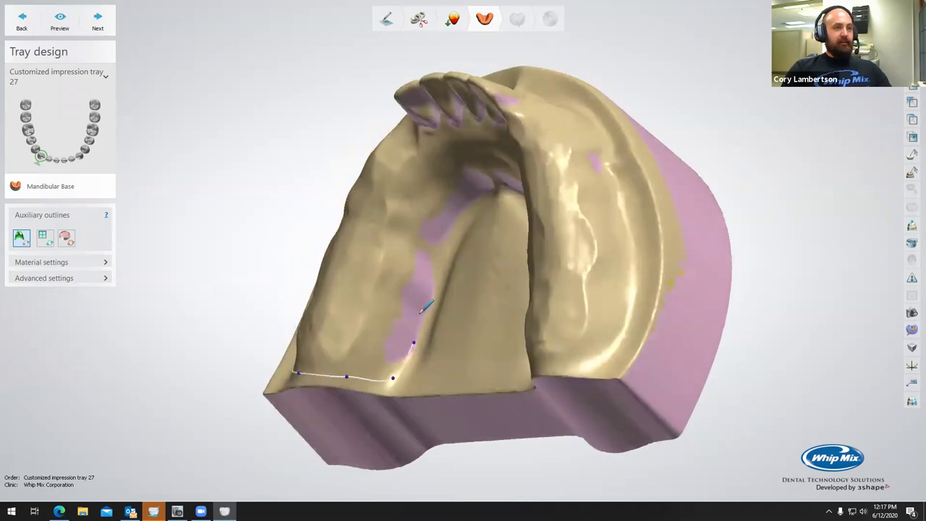
click(423, 266)
click(442, 225)
- Continue the outline behind the front teeth, back along the right ridge's inner side and onto its back end
right_drag(470, 201, 540, 180)
click(469, 188)
click(499, 173)
click(535, 195)
click(596, 239)
click(632, 268)
click(649, 285)
click(699, 288)
click(730, 269)
- Bring the tray outline around the right ridge's back end and forward along its outer side, dismissing the e-mail notification
right_drag(604, 284, 451, 300)
click(405, 361)
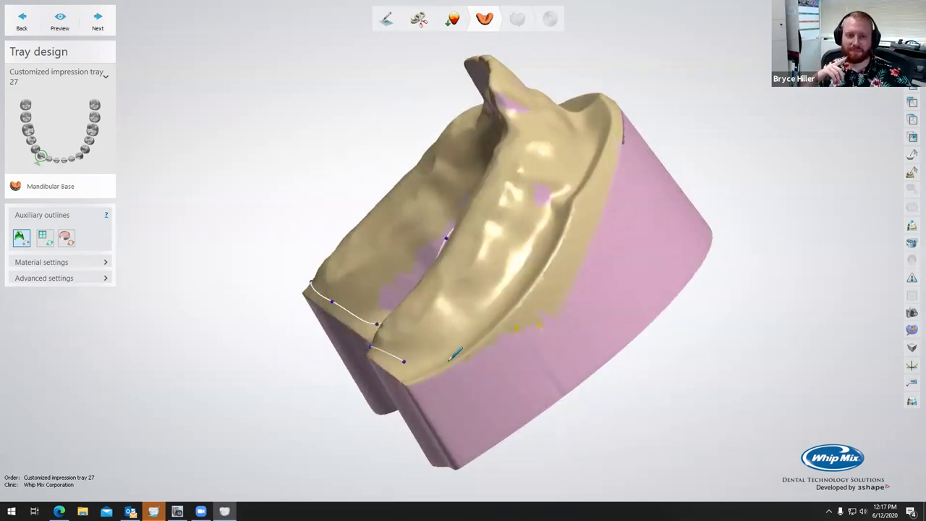
right_drag(455, 361, 483, 360)
middle_drag(735, 461, 713, 416)
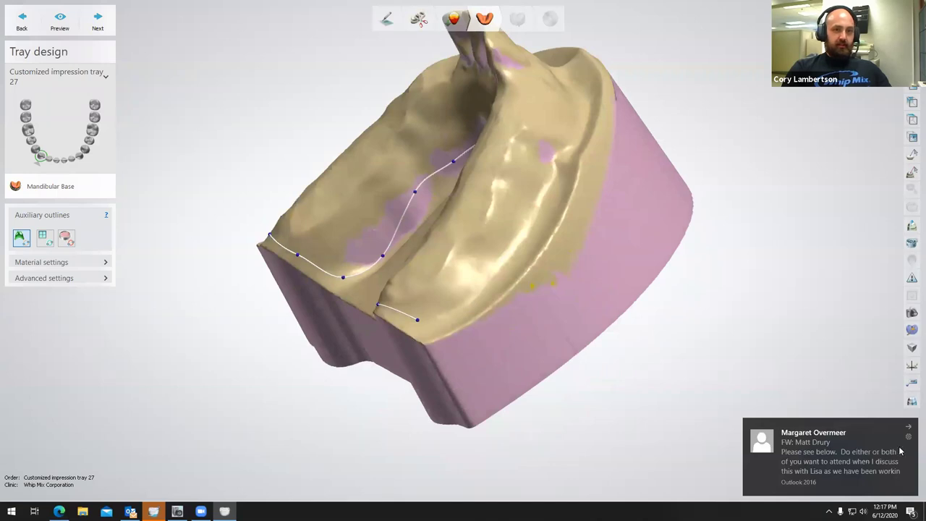
click(908, 430)
click(446, 313)
click(500, 267)
click(534, 212)
click(549, 169)
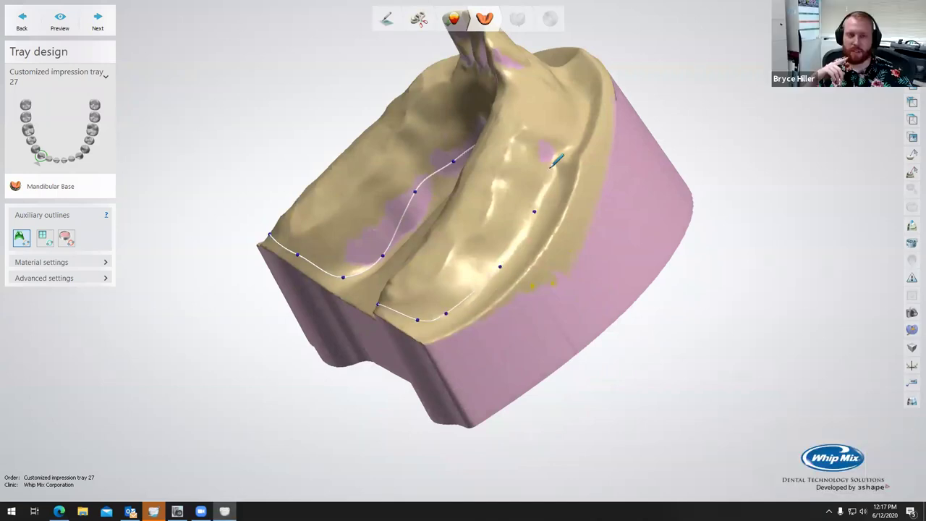
- Extend the tray outline past the right ridge's outer notch toward the front of the jaw
right_drag(557, 156, 558, 205)
click(565, 245)
click(578, 193)
click(573, 158)
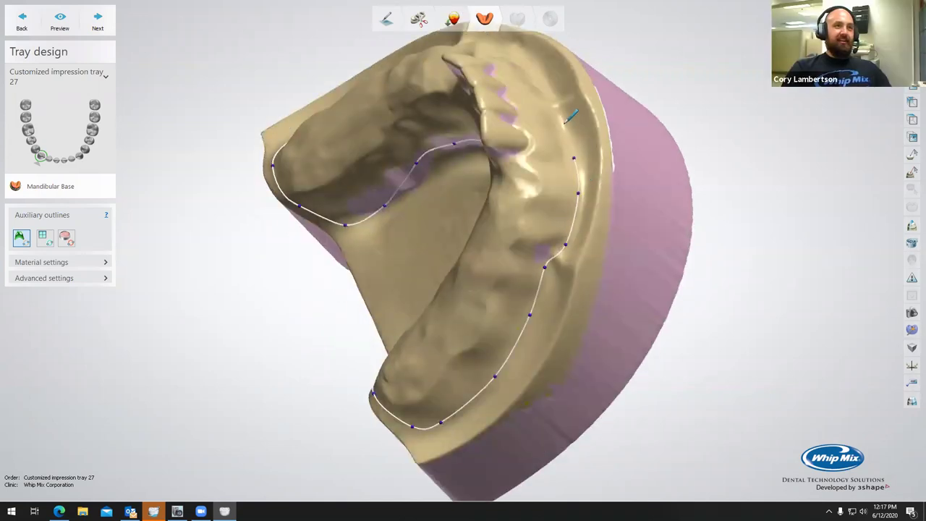
- Run the tray outline below the front teeth, around the left outer notch, and close it at its starting point
right_drag(556, 126, 535, 194)
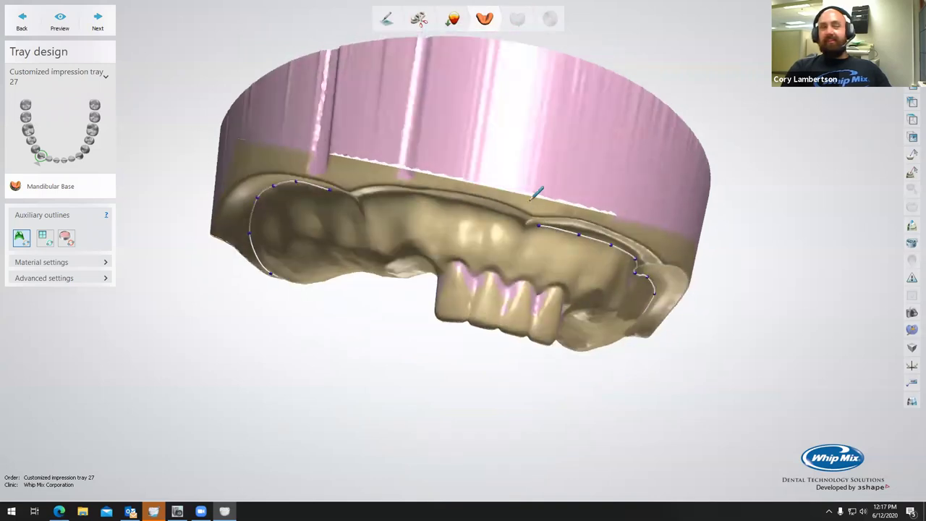
right_drag(540, 232, 522, 208)
scroll(489, 173, up, 3)
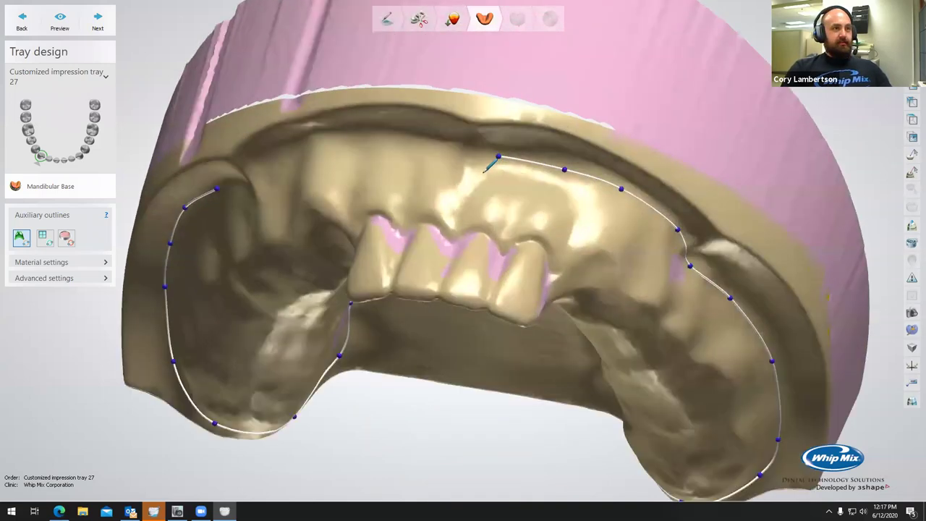
click(469, 165)
click(427, 145)
click(353, 138)
click(286, 152)
right_drag(287, 152, 306, 127)
click(335, 126)
click(289, 144)
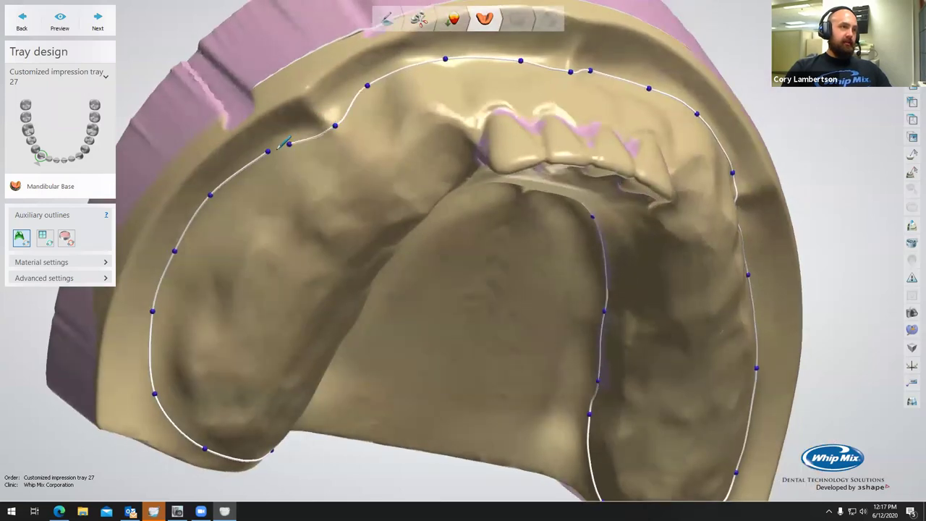
click(268, 152)
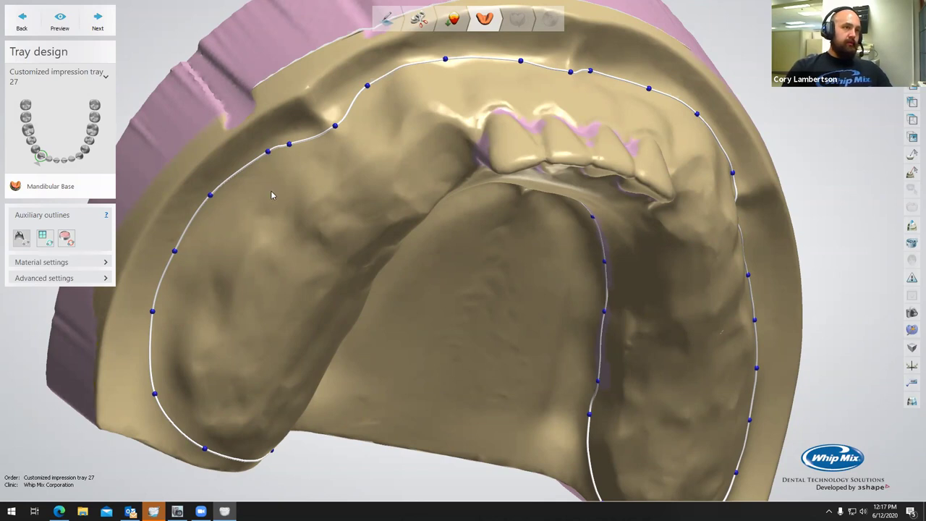
- Move the outline points on the left ridge's inner side slightly up toward the ridge
scroll(271, 192, down, 4)
right_drag(299, 243, 292, 281)
scroll(291, 282, up, 5)
mouse_move(312, 383)
right_down()
mouse_move(297, 393)
mouse_move(295, 384)
right_up()
drag(295, 382, 285, 361)
drag(327, 313, 313, 305)
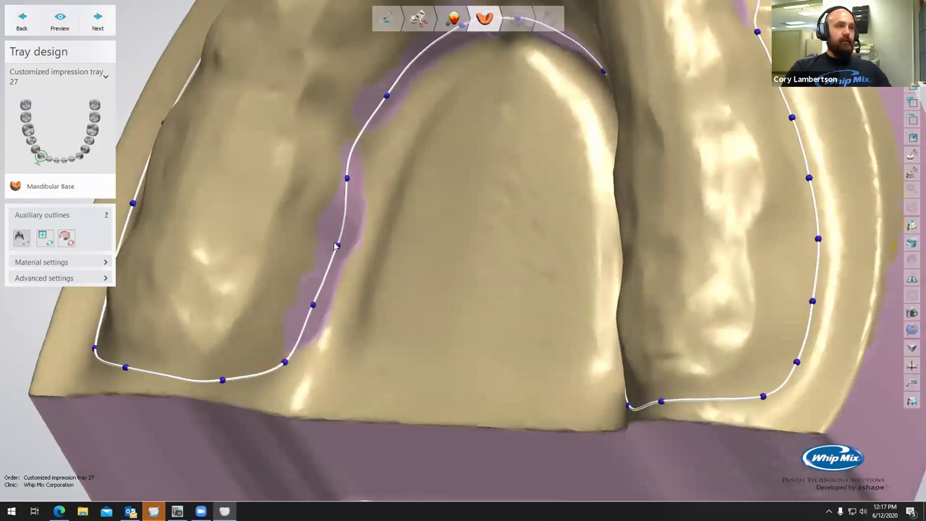
drag(337, 247, 331, 246)
- Raise the outline's inner border at the midline behind the front teeth and along the right ridge's inner side
right_drag(368, 123, 496, 92)
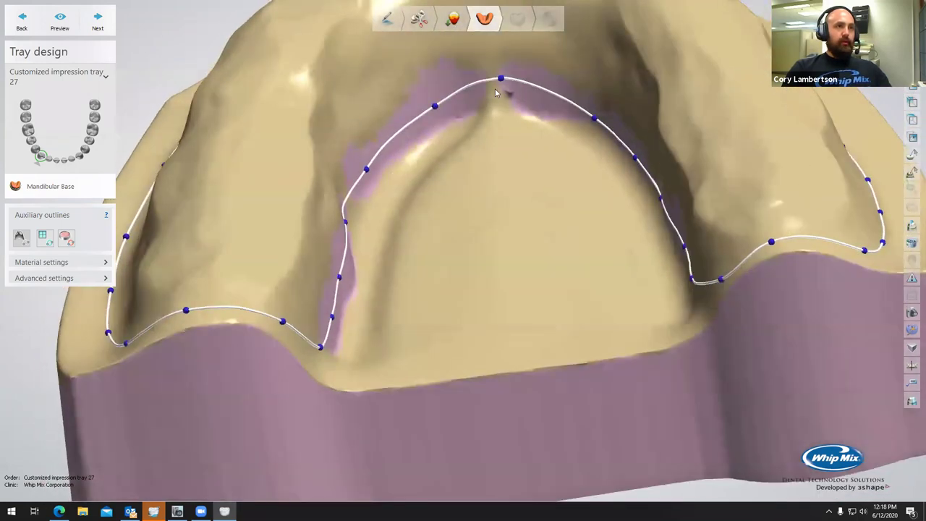
drag(501, 78, 498, 66)
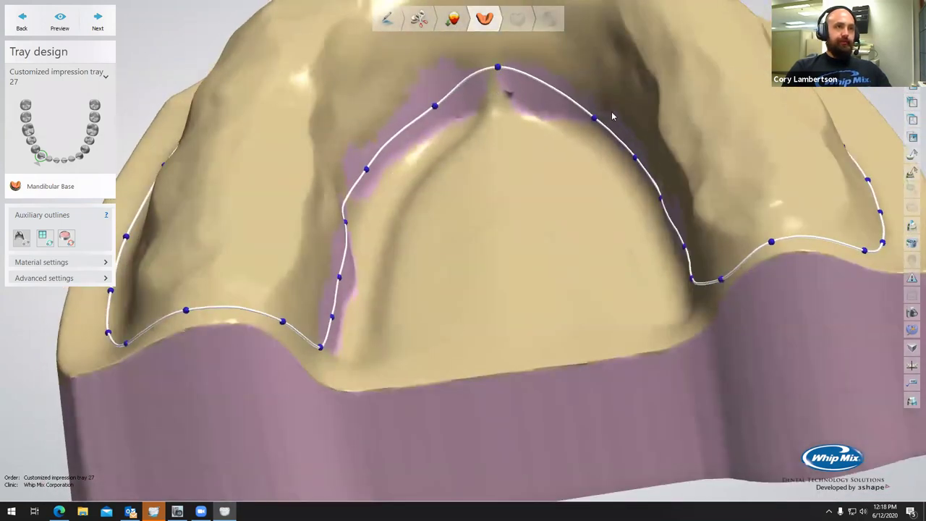
right_drag(611, 114, 558, 114)
drag(567, 117, 570, 108)
drag(626, 155, 635, 140)
drag(674, 197, 683, 189)
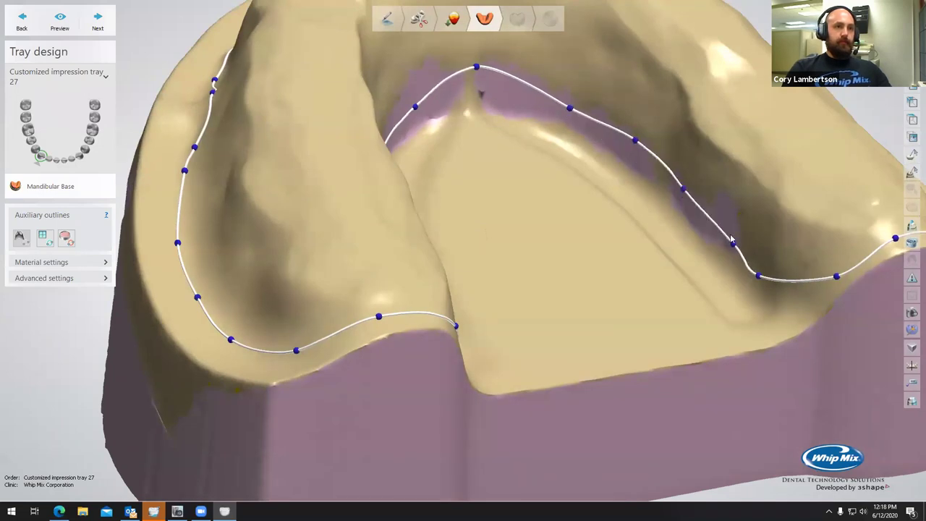
drag(734, 247, 737, 243)
drag(758, 276, 767, 273)
- Adjust the outline on the right ridge's outer side so that it arches over the notch in the vestibule
scroll(767, 274, down, 5)
right_drag(767, 273, 662, 274)
scroll(572, 310, up, 5)
drag(600, 284, 602, 278)
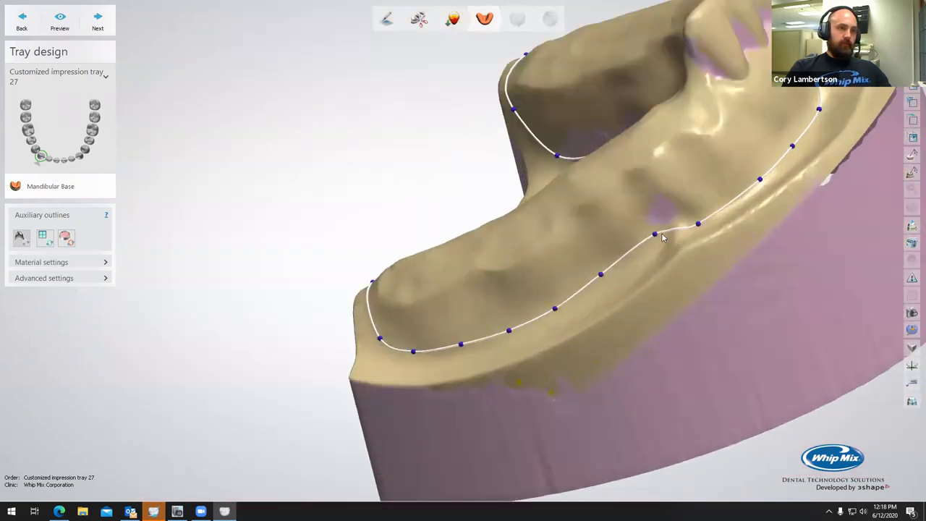
drag(656, 239, 703, 217)
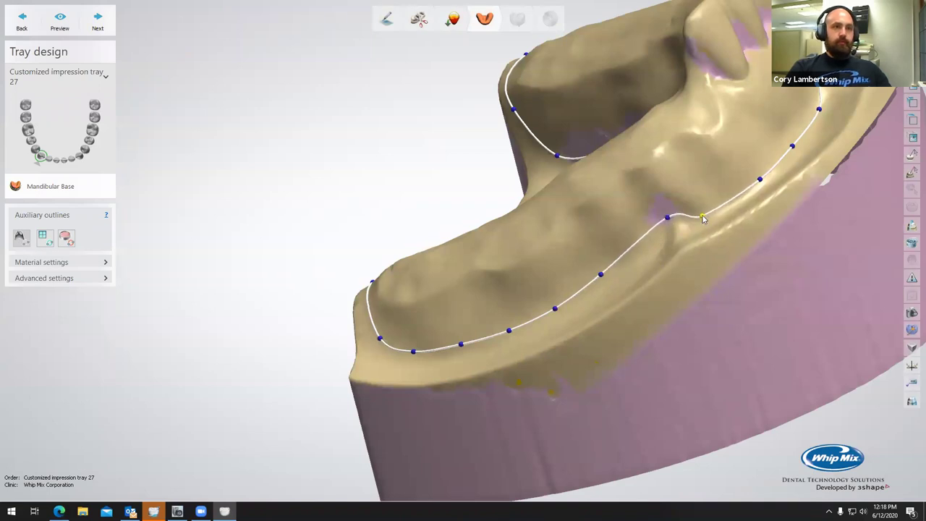
right_drag(710, 216, 546, 238)
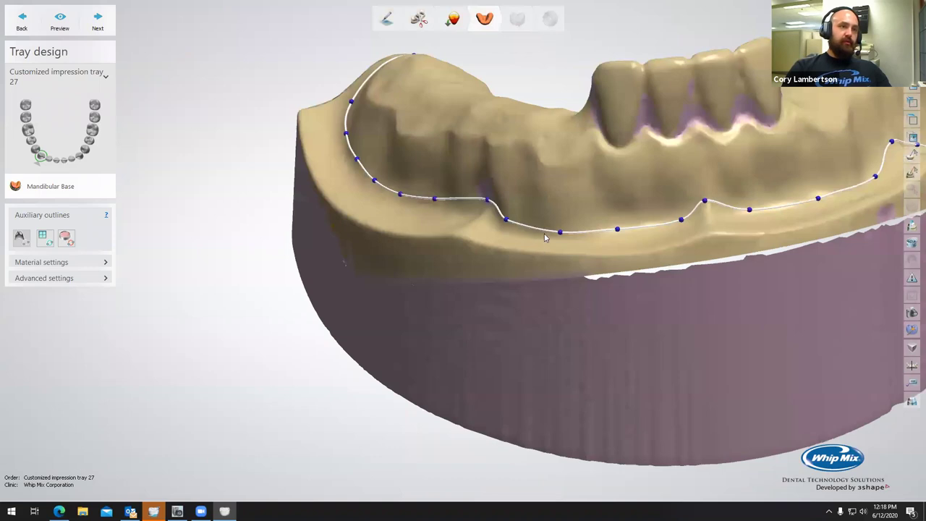
- Raise the tray outline points slightly along the front vestibule below the teeth and beside the midline notch
drag(561, 233, 561, 230)
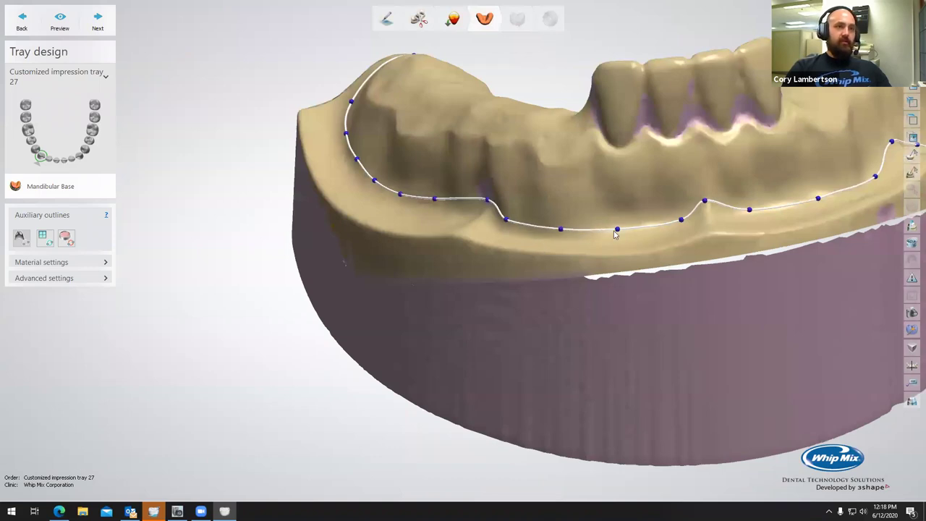
drag(616, 231, 616, 227)
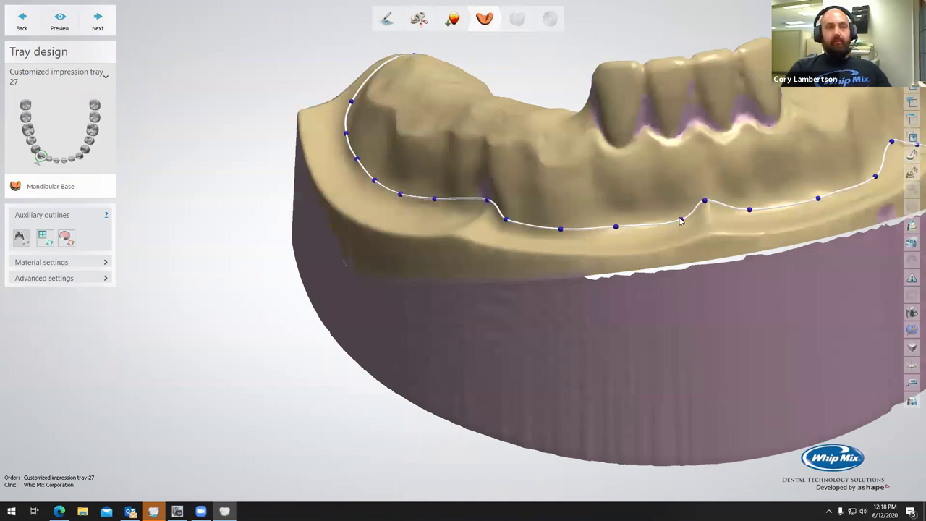
drag(682, 222, 707, 196)
mouse_move(736, 208)
right_down()
mouse_move(736, 219)
mouse_move(730, 208)
right_up()
drag(739, 207, 735, 202)
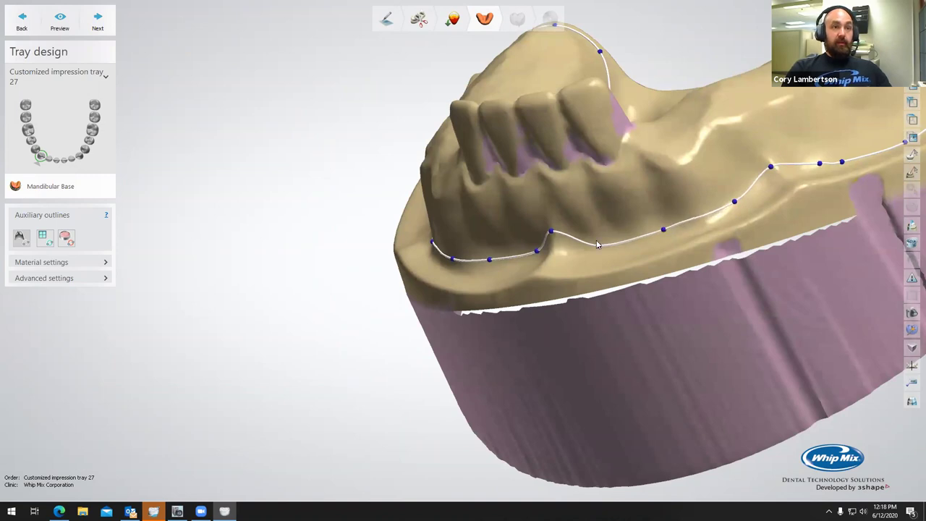
- Move the outline points on the left ridge's outer side slightly up toward the ridge
mouse_move(601, 248)
right_down()
mouse_move(700, 237)
mouse_move(686, 251)
mouse_move(615, 250)
right_up()
scroll(614, 250, up, 3)
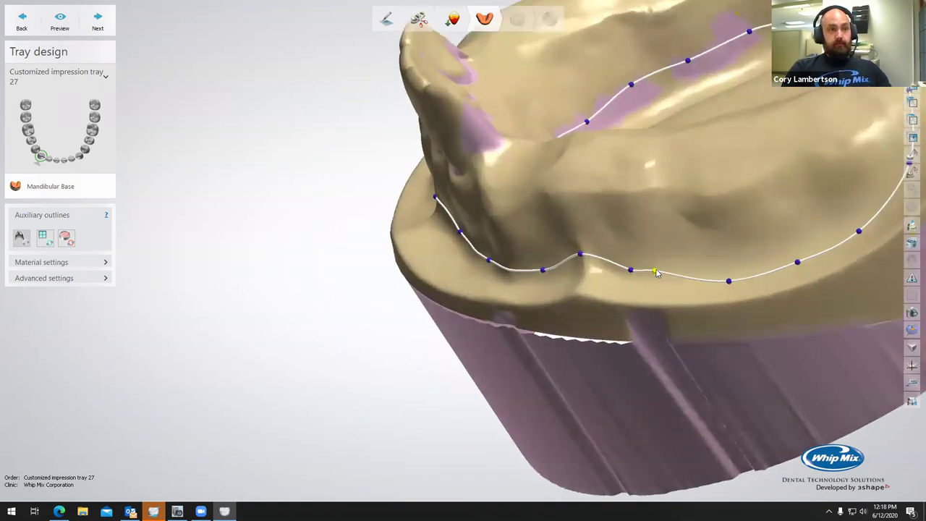
drag(731, 282, 729, 270)
drag(797, 255, 796, 251)
drag(860, 231, 853, 226)
scroll(826, 215, down, 3)
right_drag(806, 239, 673, 369)
- Set the tray's base thickness to 2.00 mm in the material settings
click(82, 263)
right_drag(731, 255, 308, 367)
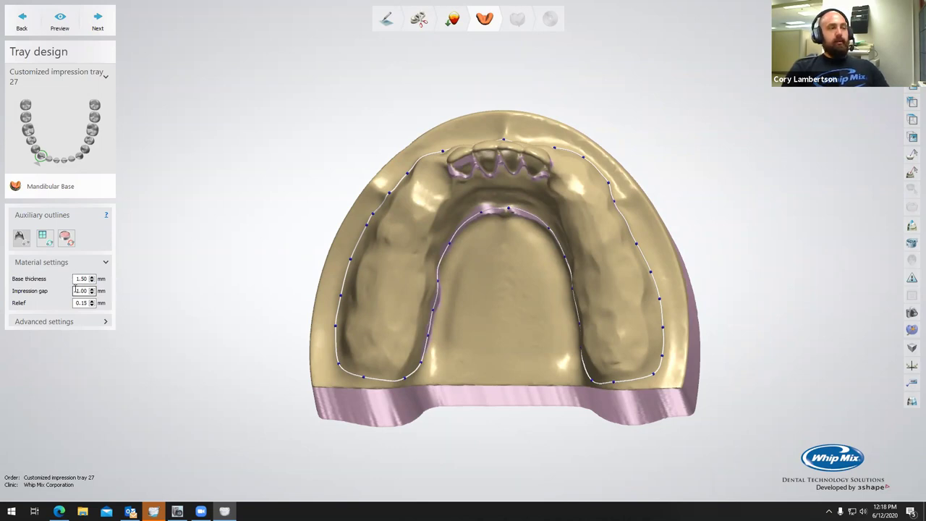
drag(77, 280, 99, 285)
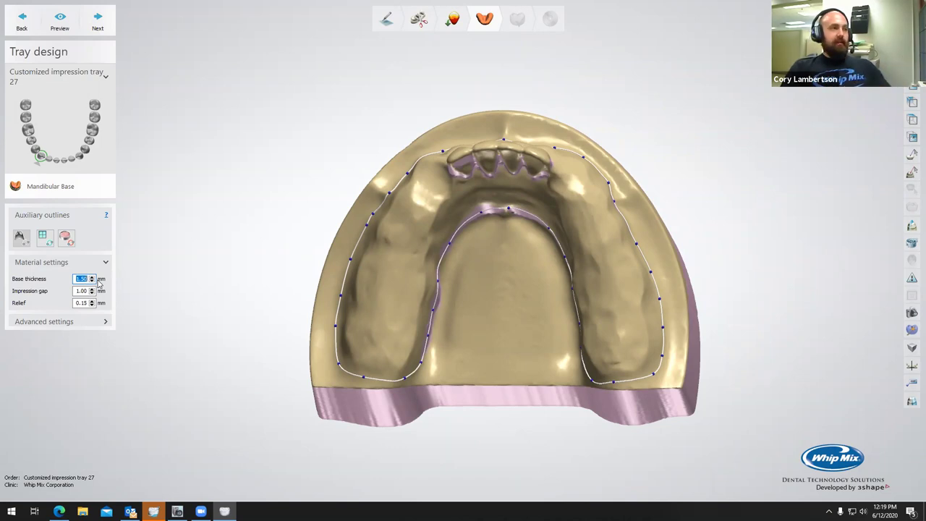
text(1.45)
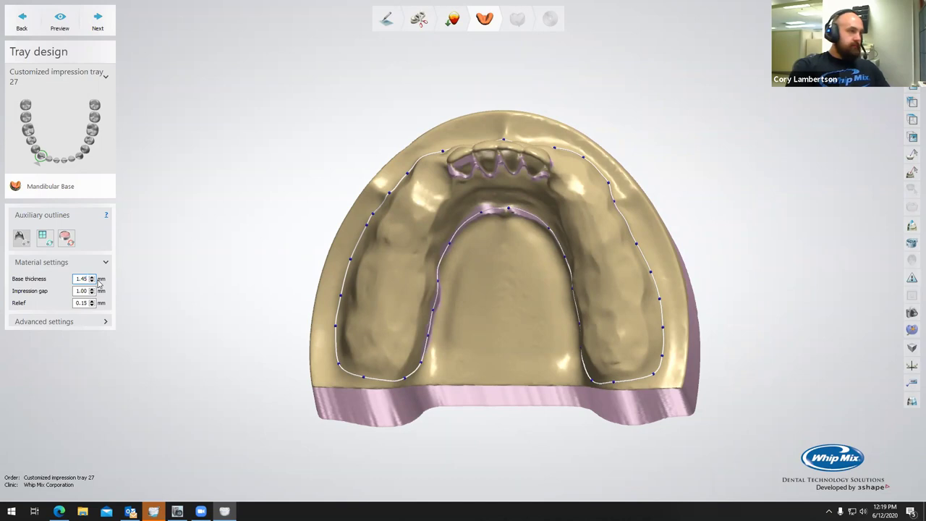
scroll(91, 281, up, 2)
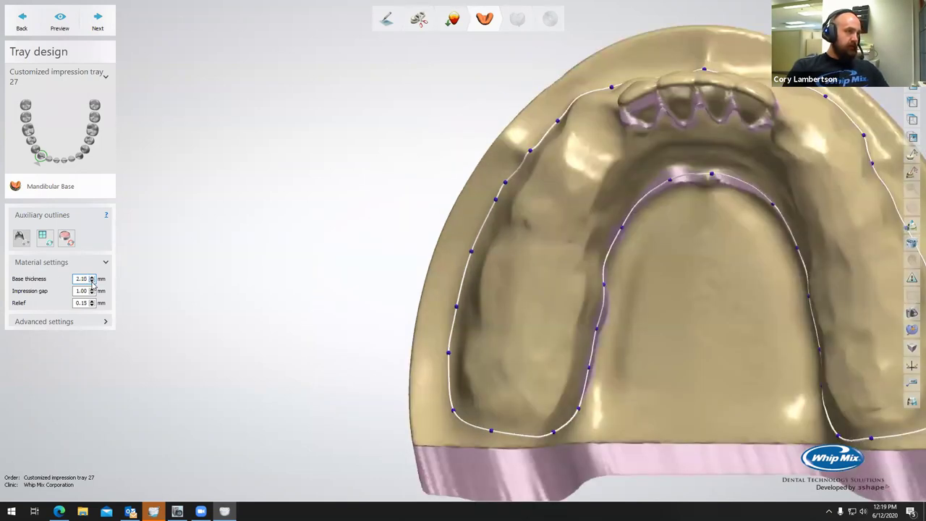
scroll(323, 307, down, 3)
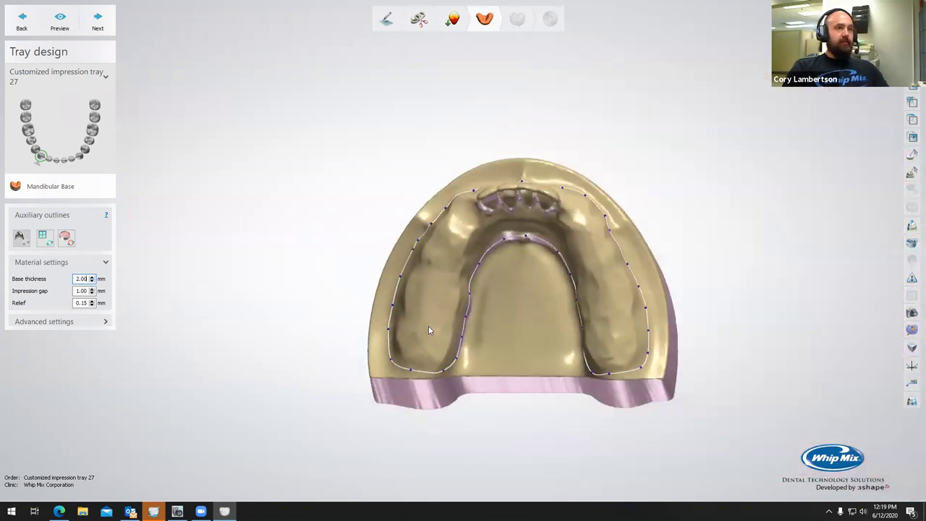
- Set the impression gap to 2.00 mm and generate a preview of the tray
right_drag(429, 330, 409, 263)
scroll(426, 279, up, 5)
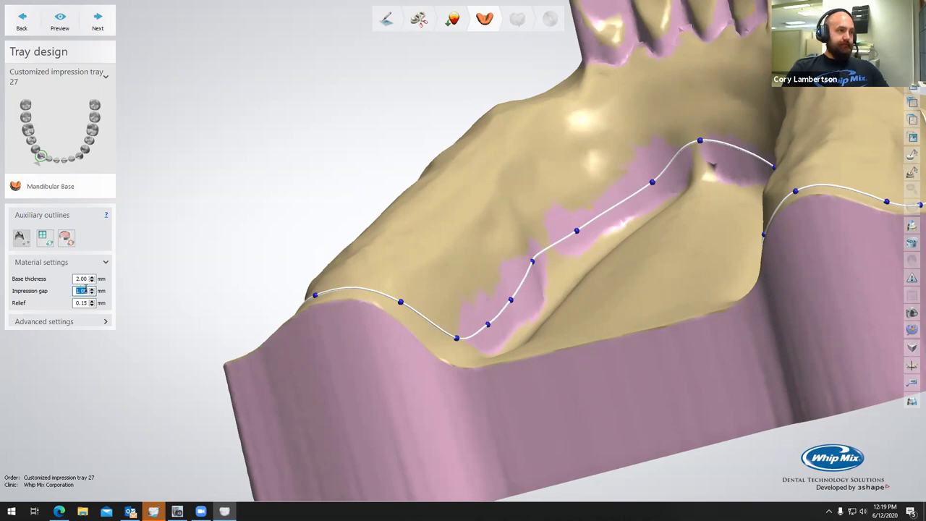
click(92, 289)
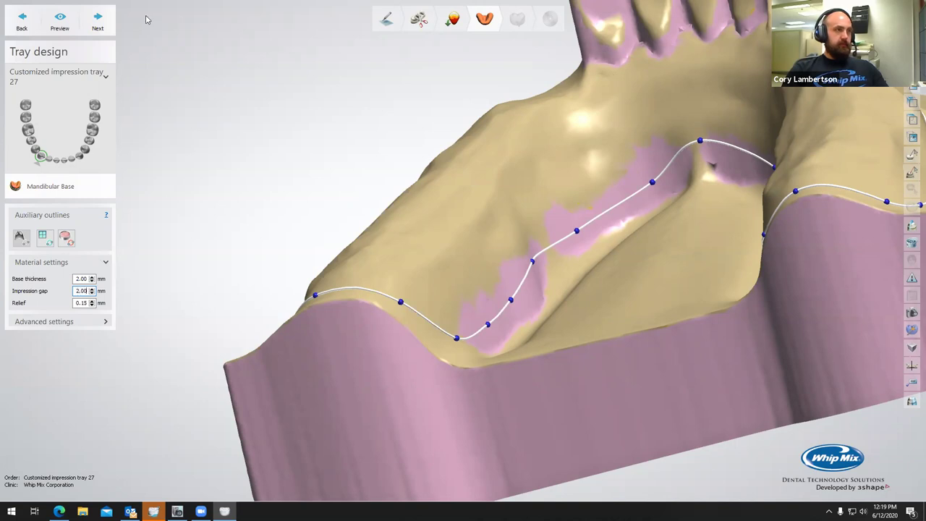
click(59, 21)
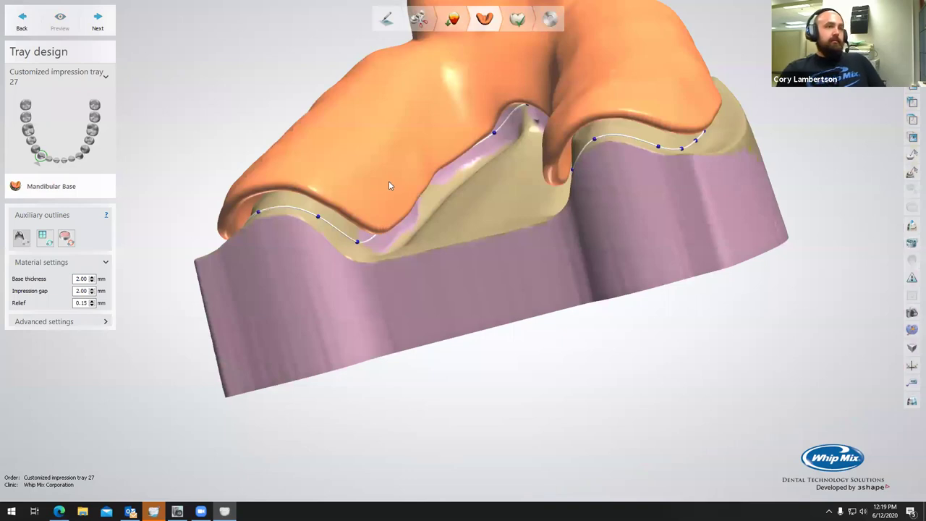
- Inspect the previewed tray from all sides, checking its borders, front section and fit against the outline
right_drag(389, 186, 483, 291)
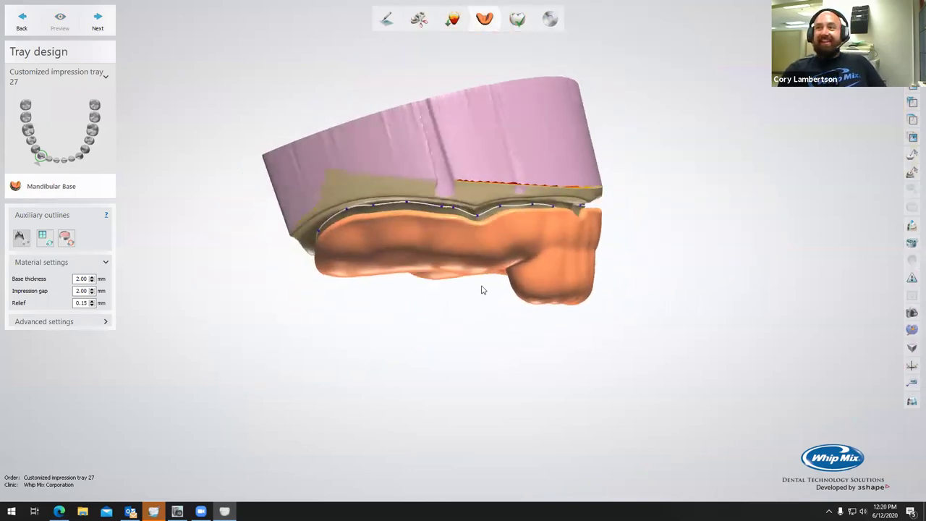
scroll(444, 272, up, 4)
right_drag(456, 237, 410, 253)
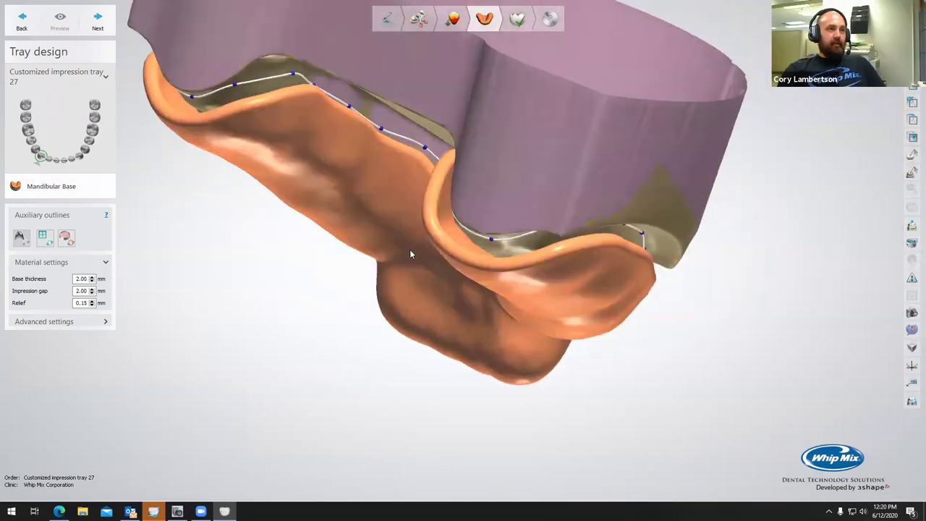
right_drag(422, 302, 384, 229)
right_drag(456, 249, 365, 101)
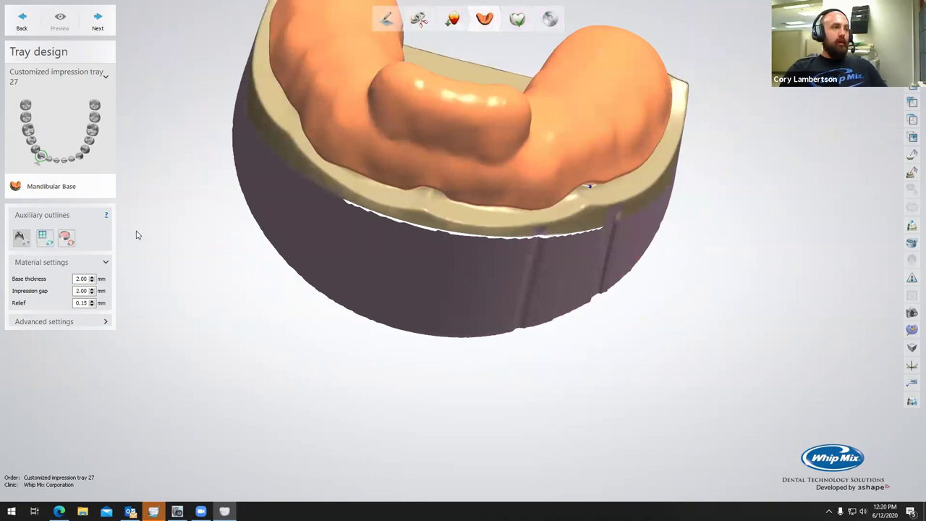
right_drag(253, 251, 293, 153)
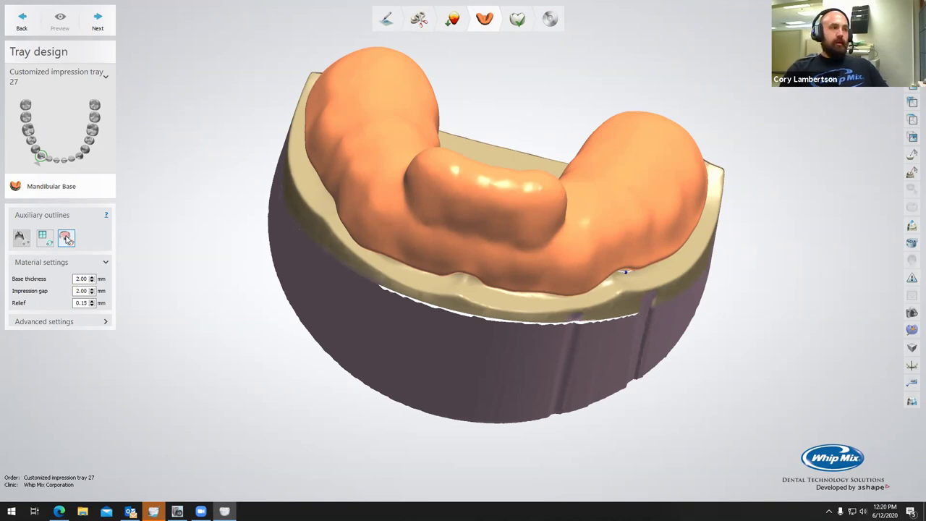
right_drag(494, 232, 401, 308)
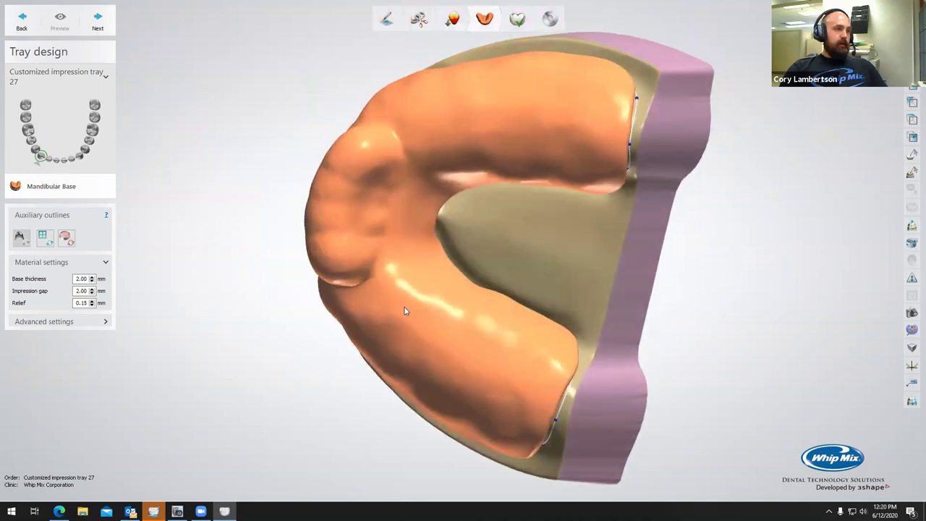
right_drag(408, 219, 499, 277)
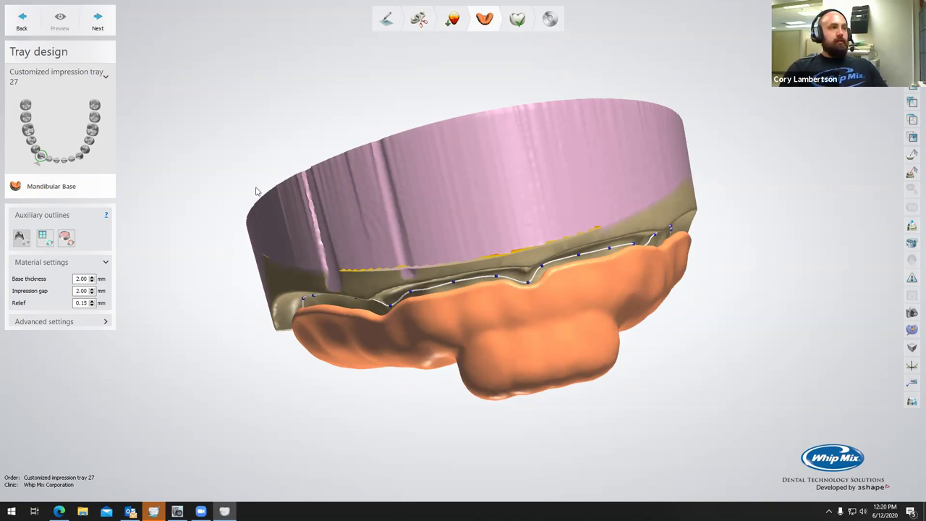
right_drag(337, 217, 362, 261)
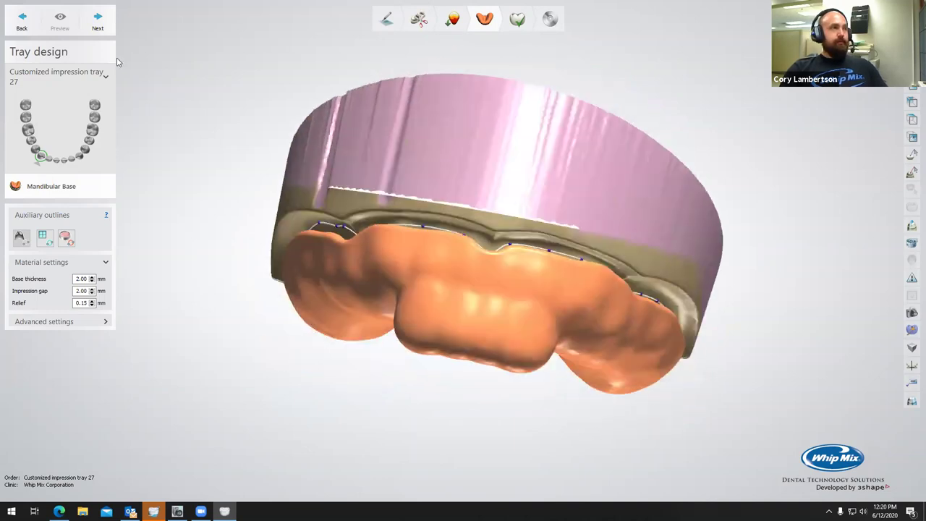
- Accept the tray design, proceed to the Finalize stage and check the tray from the side
click(97, 22)
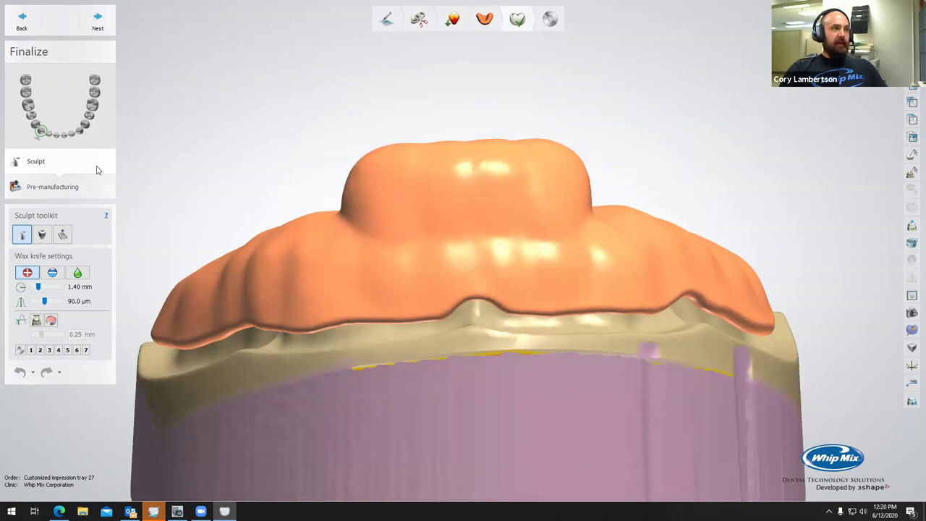
mouse_move(544, 217)
right_down()
mouse_move(540, 274)
mouse_move(463, 297)
mouse_move(424, 218)
mouse_move(431, 238)
mouse_move(489, 237)
mouse_move(488, 286)
mouse_move(502, 211)
mouse_move(606, 200)
right_up()
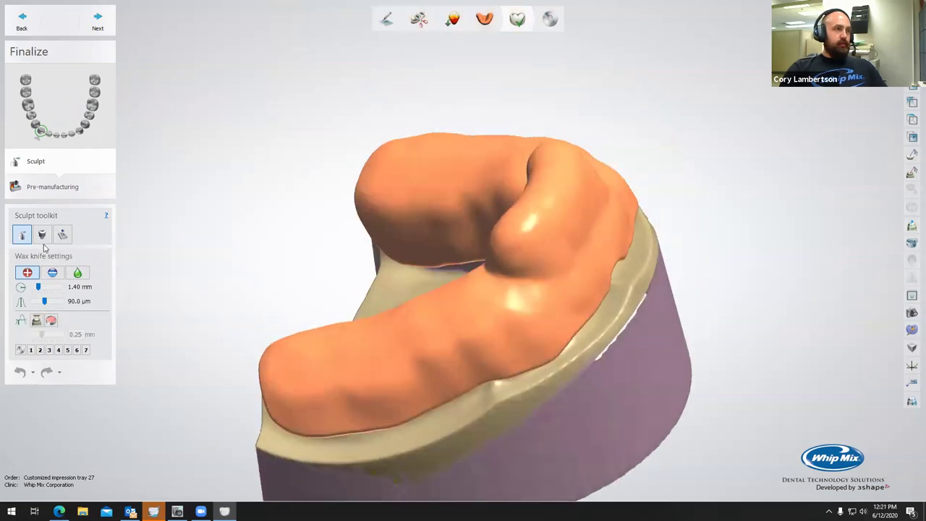
right_drag(587, 263, 565, 240)
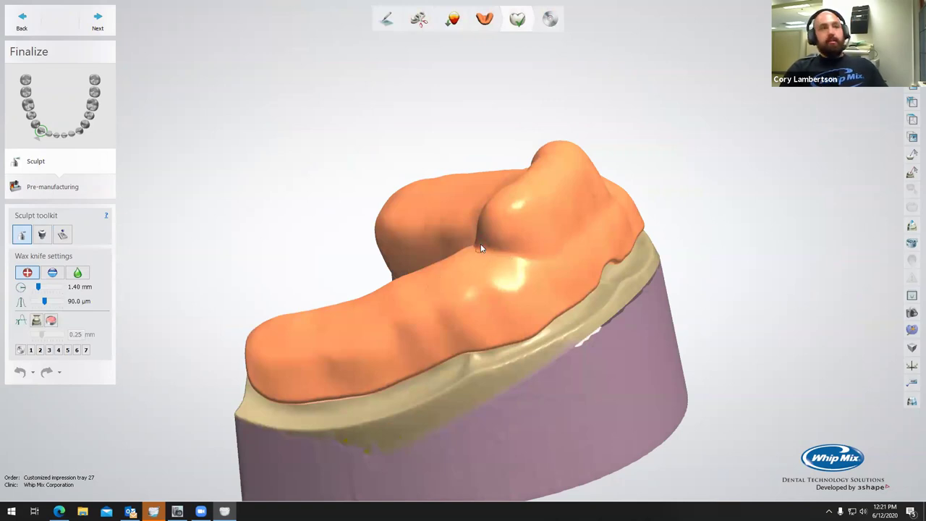
- Choose the Handle barrel attachment from the Customized tray group
click(50, 239)
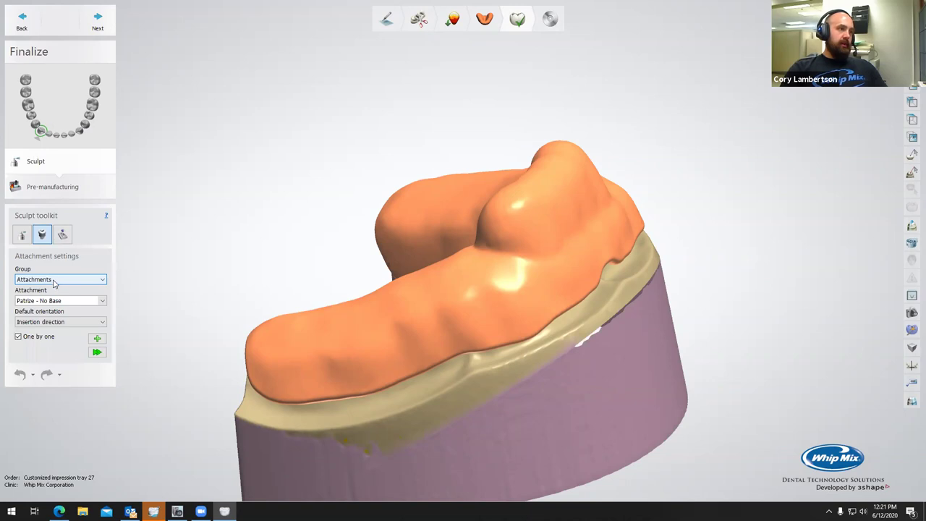
click(54, 281)
scroll(55, 319, down, 1)
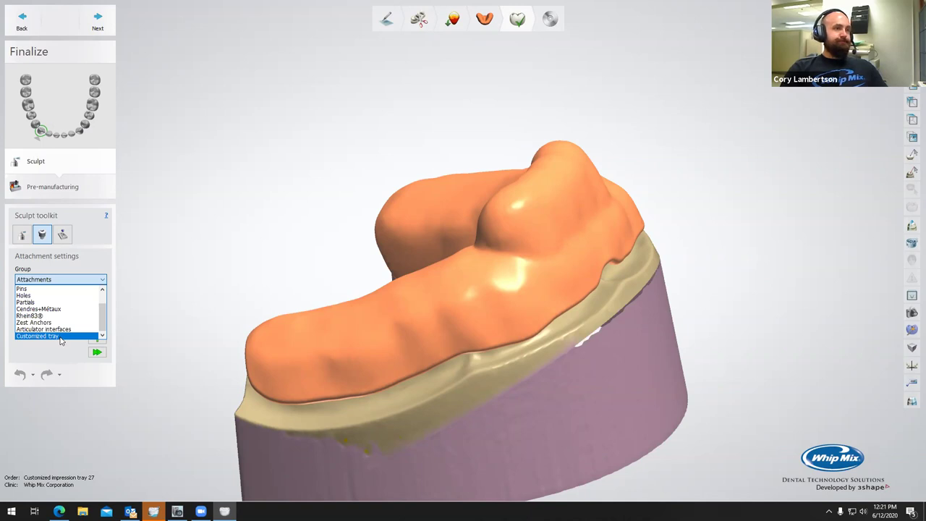
click(62, 336)
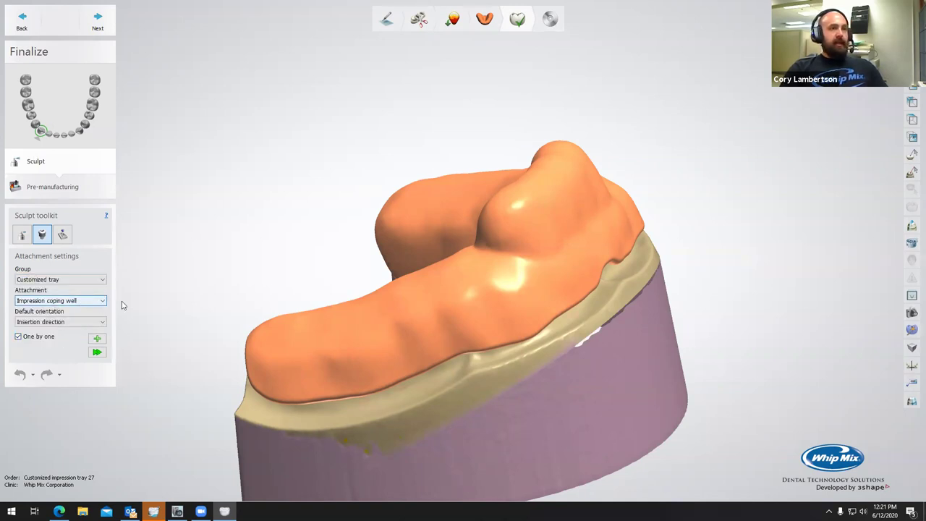
click(66, 302)
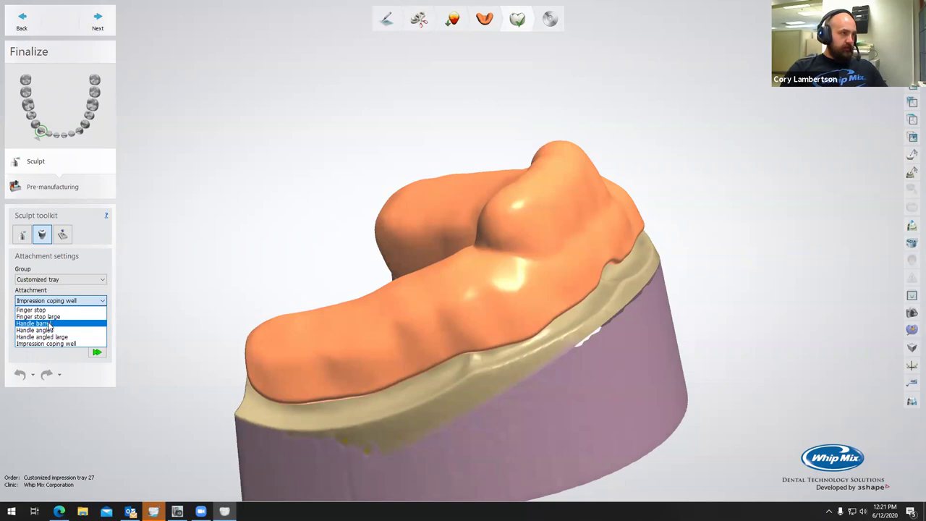
click(49, 324)
- Set the attachment's default orientation to View direction and place the handle centrally on the tray's front over the teeth
right_drag(545, 170, 453, 160)
scroll(465, 176, down, 2)
scroll(452, 147, up, 2)
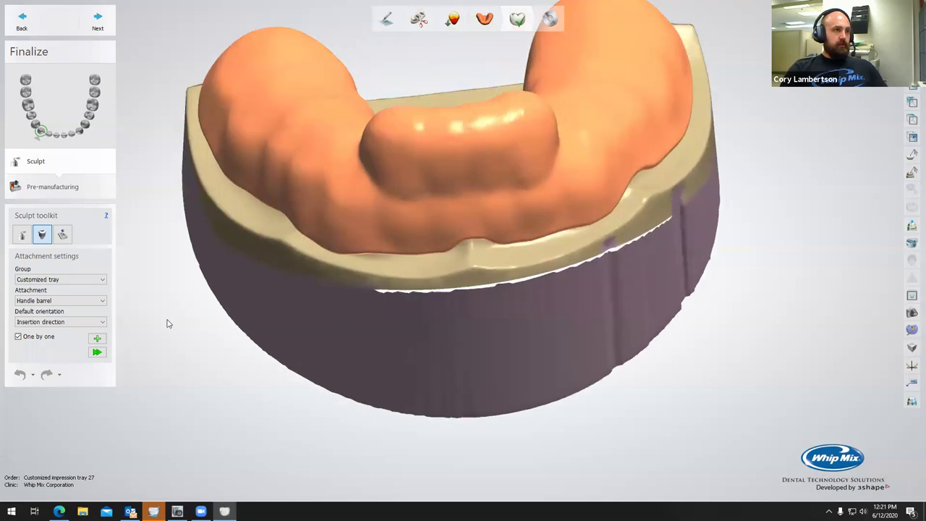
right_drag(421, 293, 523, 257)
click(60, 322)
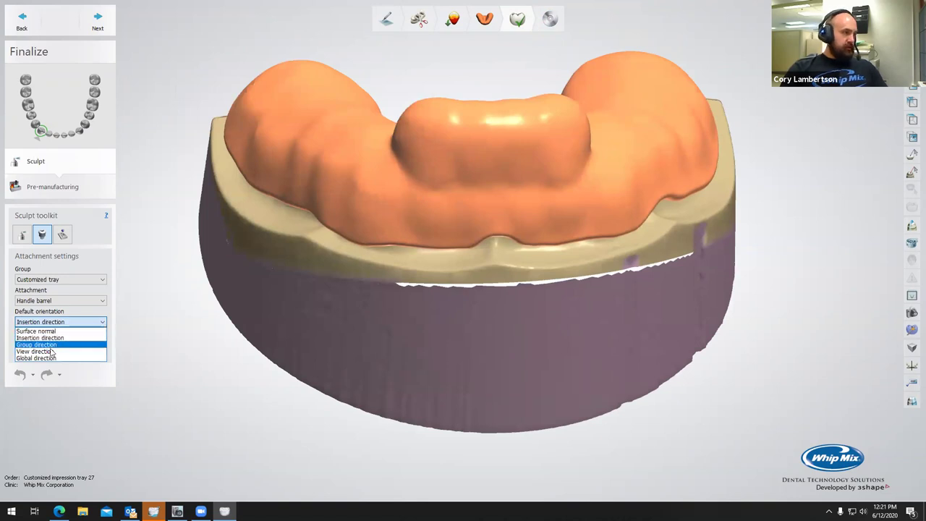
click(71, 351)
right_drag(496, 166, 487, 190)
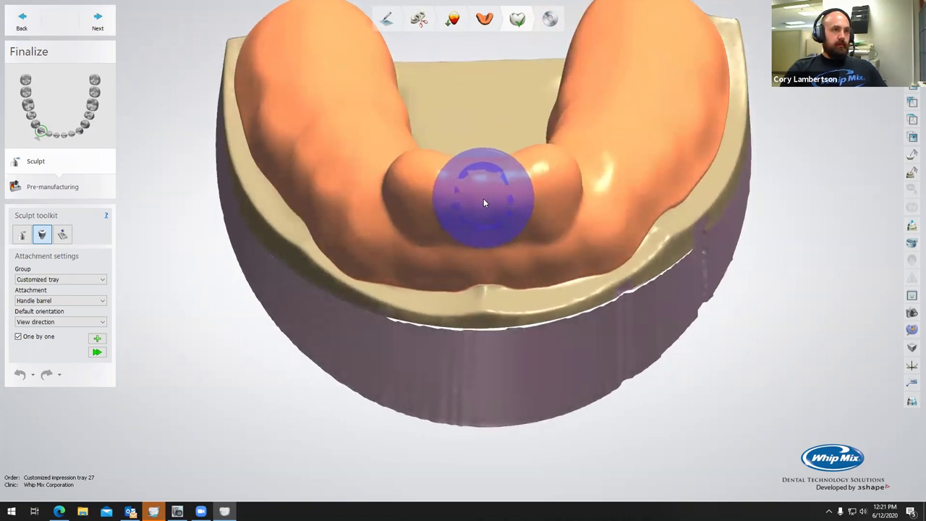
click(484, 199)
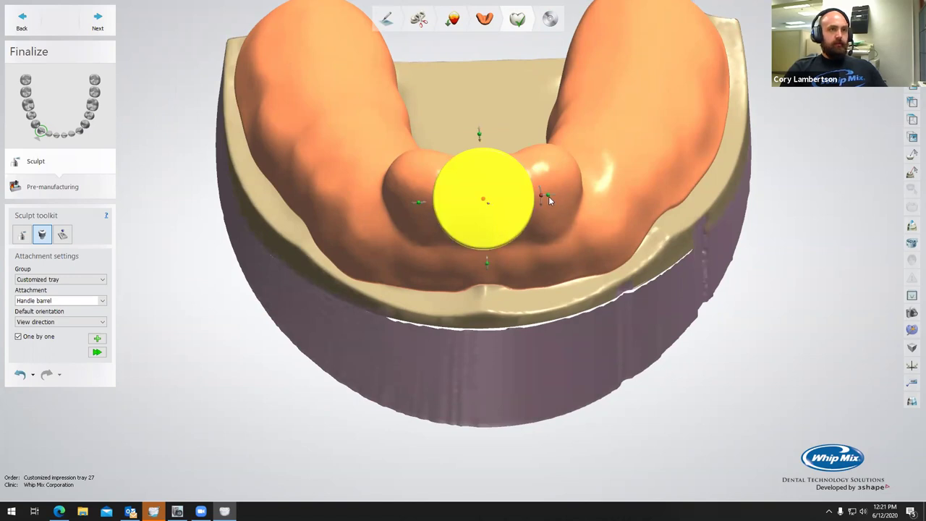
- Stretch the barrel handle sideways into a wide oval and deselect it
drag(549, 194, 563, 190)
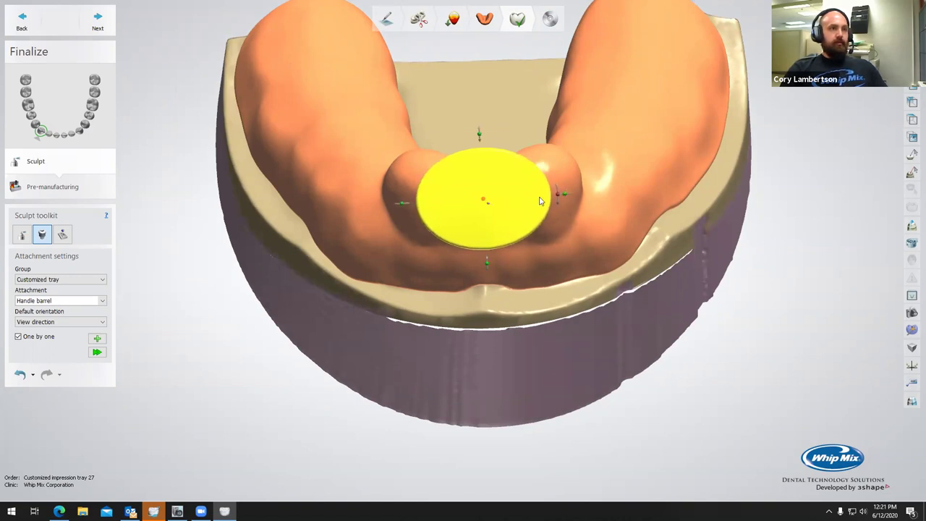
right_click(524, 204)
click(752, 325)
- Lengthen the barrel handle outward from the front of the tray
right_drag(737, 314, 678, 310)
scroll(230, 179, up, 2)
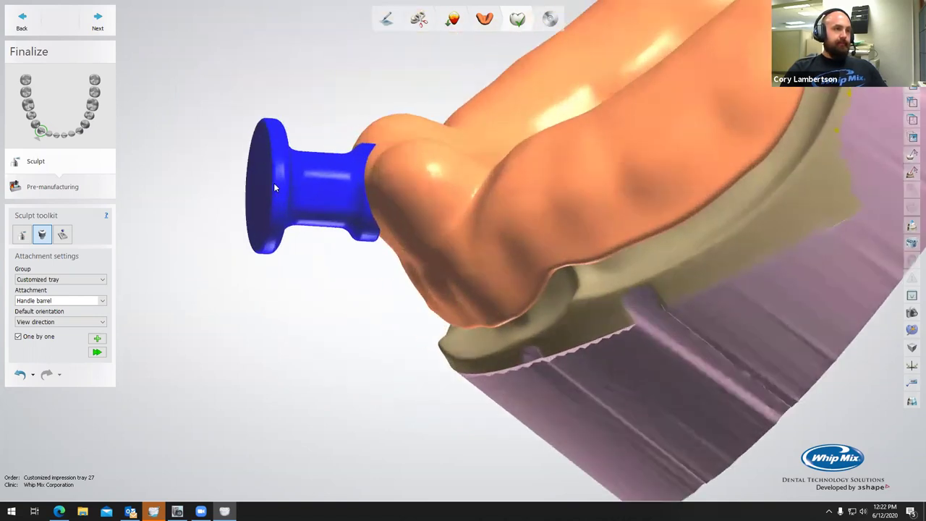
click(249, 192)
drag(232, 187, 180, 203)
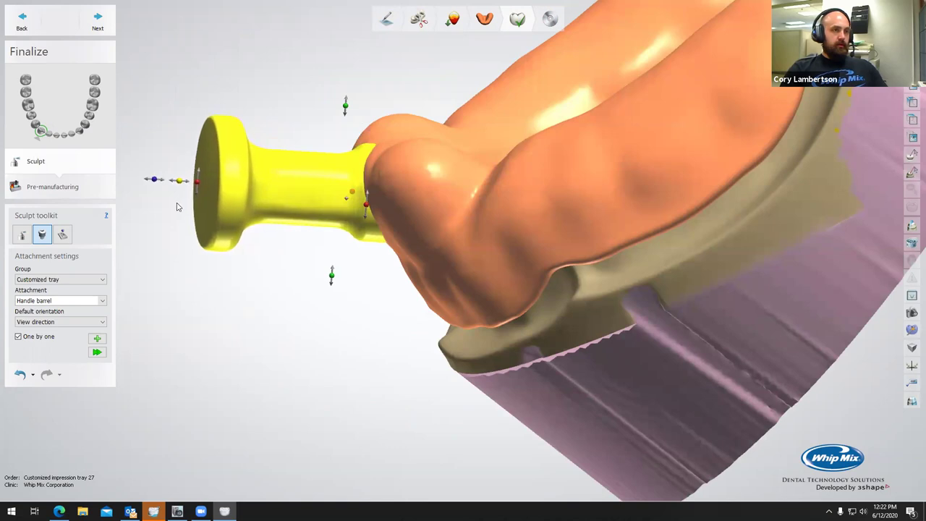
right_click(361, 196)
click(406, 103)
- Reselect the handle, adjust its extent at the upper and lower edges, and widen it slightly
right_drag(362, 123, 564, 326)
click(565, 325)
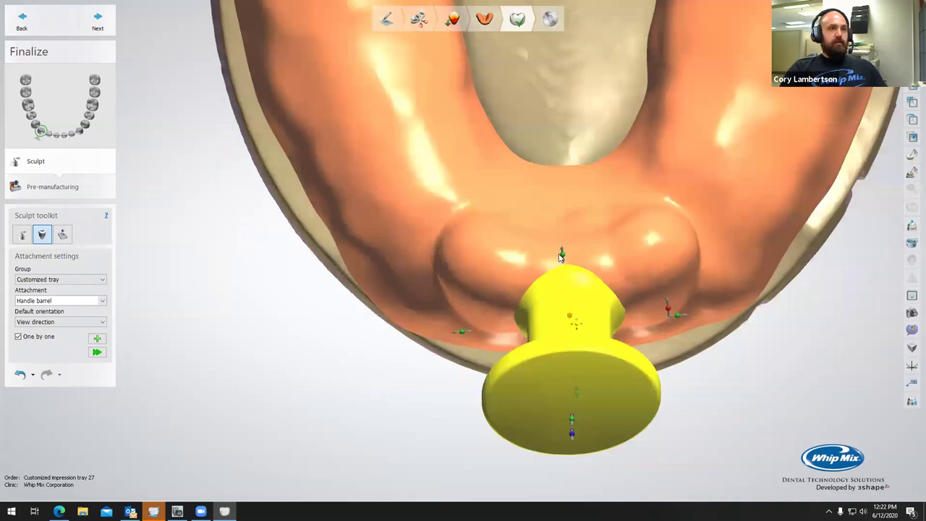
drag(561, 256, 562, 250)
right_drag(626, 242, 558, 201)
drag(554, 196, 554, 185)
drag(658, 98, 662, 97)
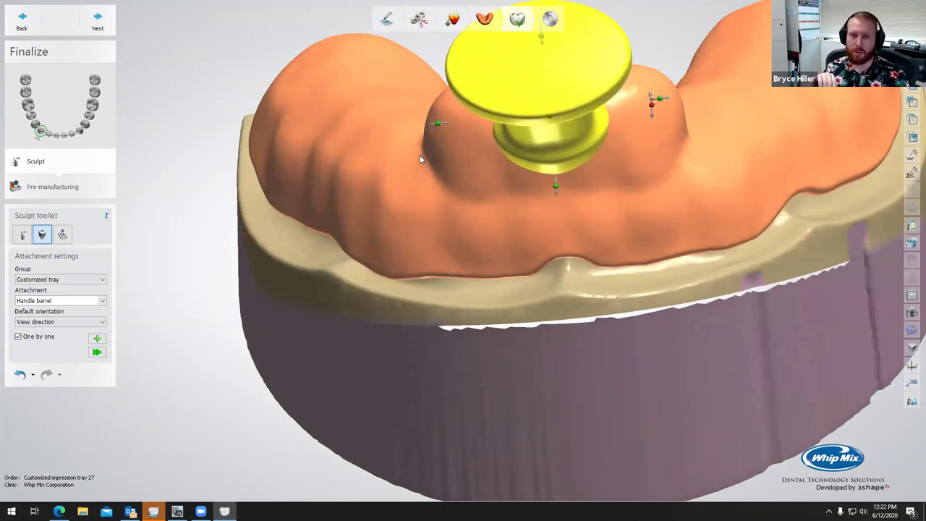
- Examine the barrel handle's fit on the tray from several sides and deselect it
scroll(423, 163, down, 3)
right_drag(413, 228, 701, 264)
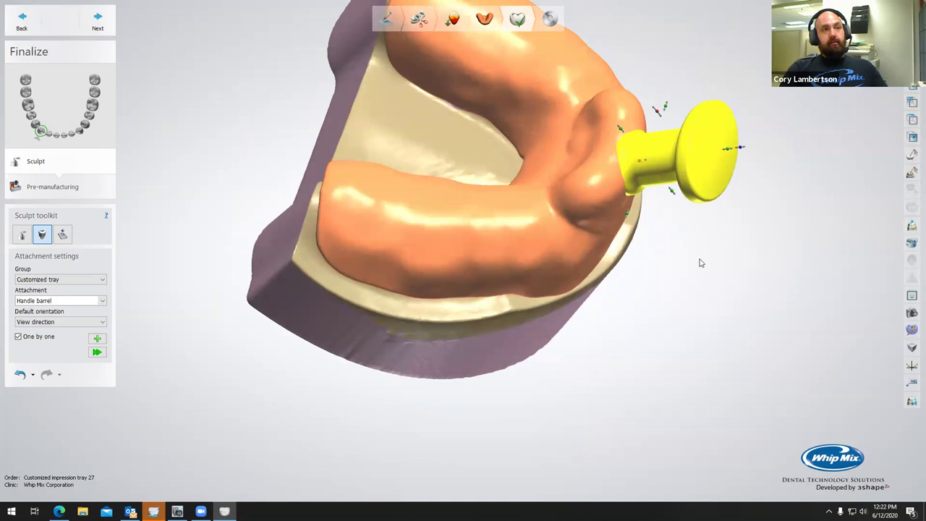
right_drag(377, 240, 313, 186)
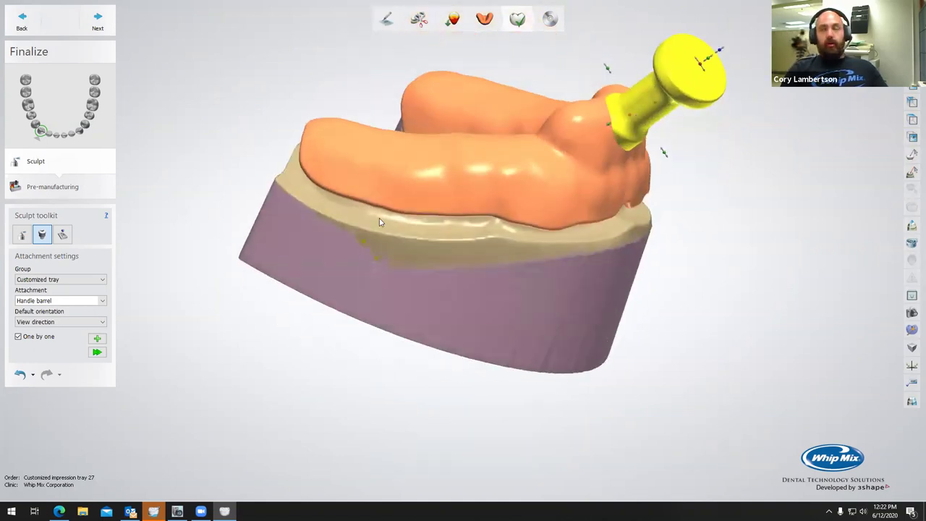
right_drag(436, 193, 489, 230)
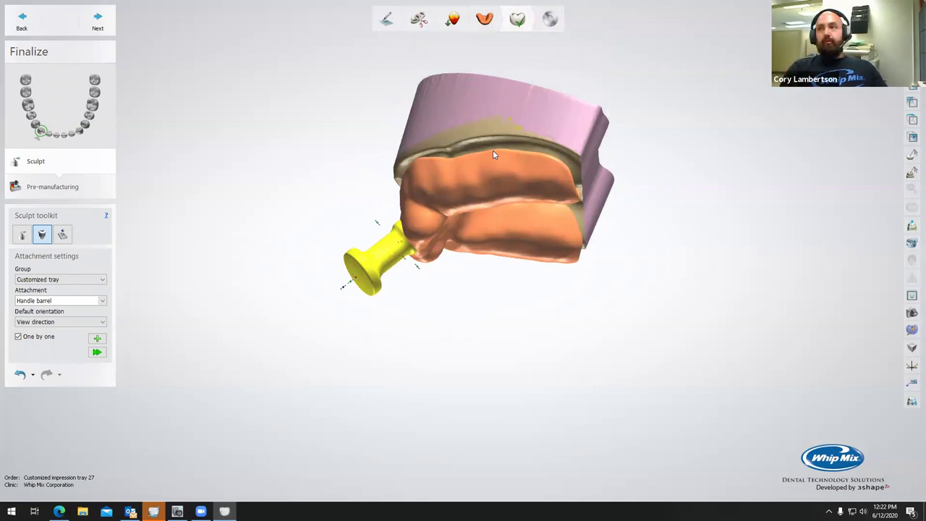
right_drag(461, 173, 414, 190)
right_click(400, 195)
click(311, 257)
right_drag(310, 257, 498, 256)
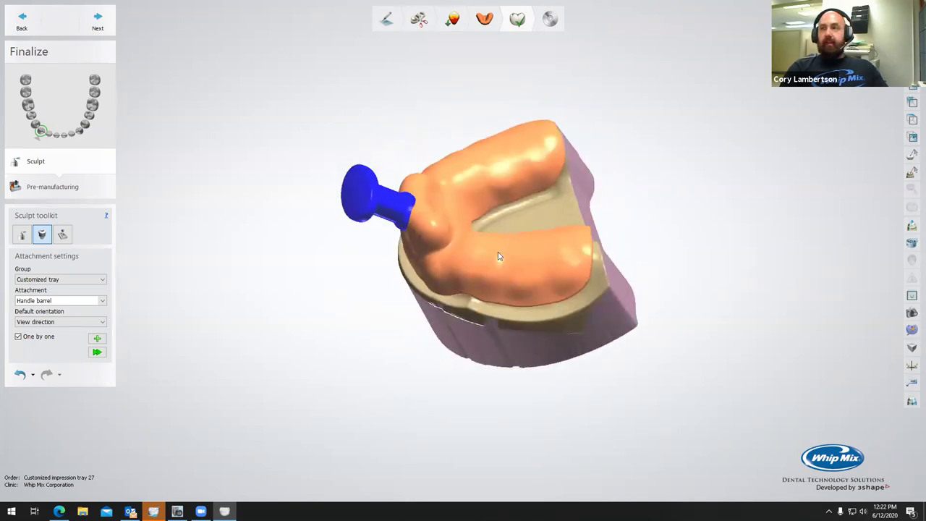
- Select the Finger stop attachment and start adding one to the customized tray
click(77, 301)
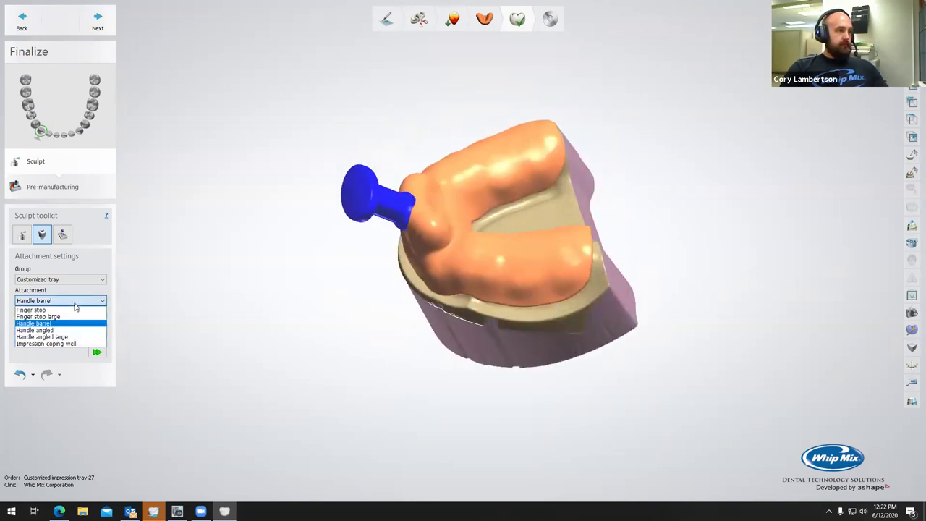
click(45, 314)
right_drag(450, 288, 509, 254)
scroll(509, 254, up, 5)
click(98, 339)
- Try positioning the finger stop along one posterior side of the tray with the Insertion direction orientation
click(542, 257)
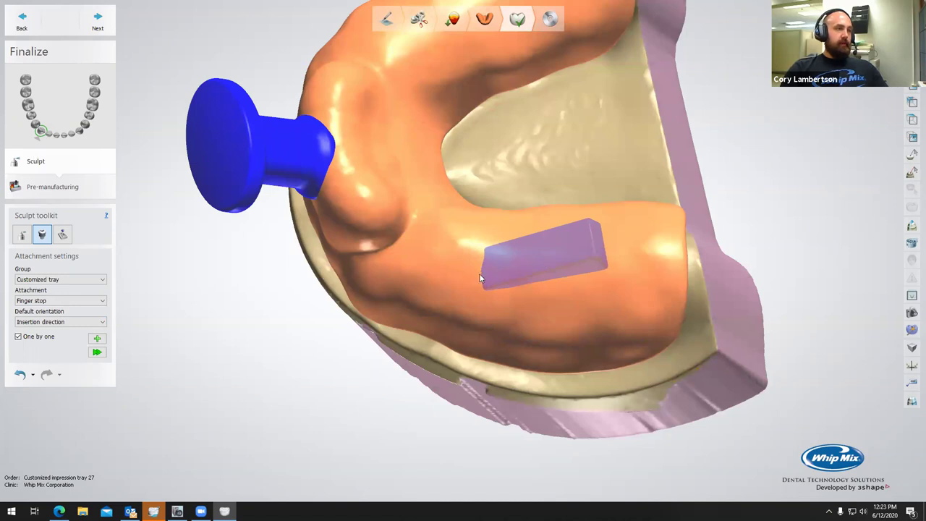
right_drag(480, 278, 498, 227)
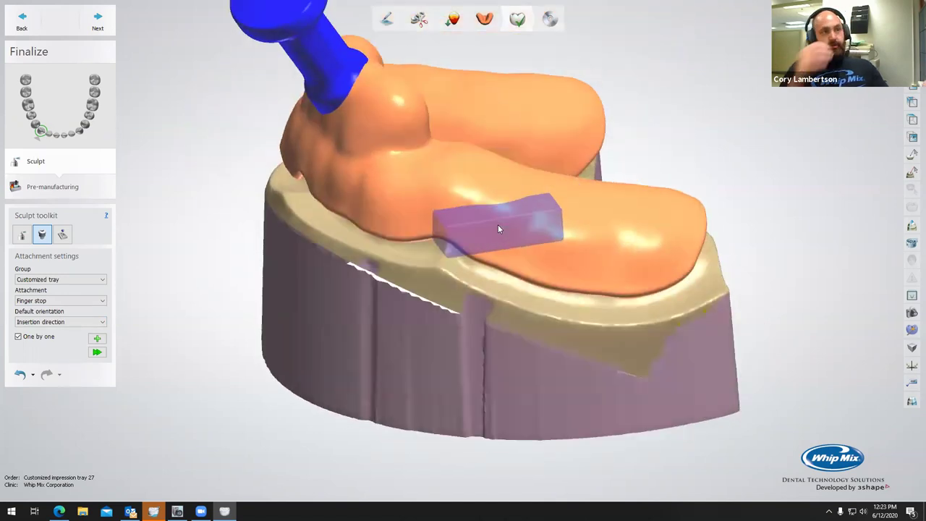
drag(498, 229, 498, 237)
right_drag(498, 238, 481, 294)
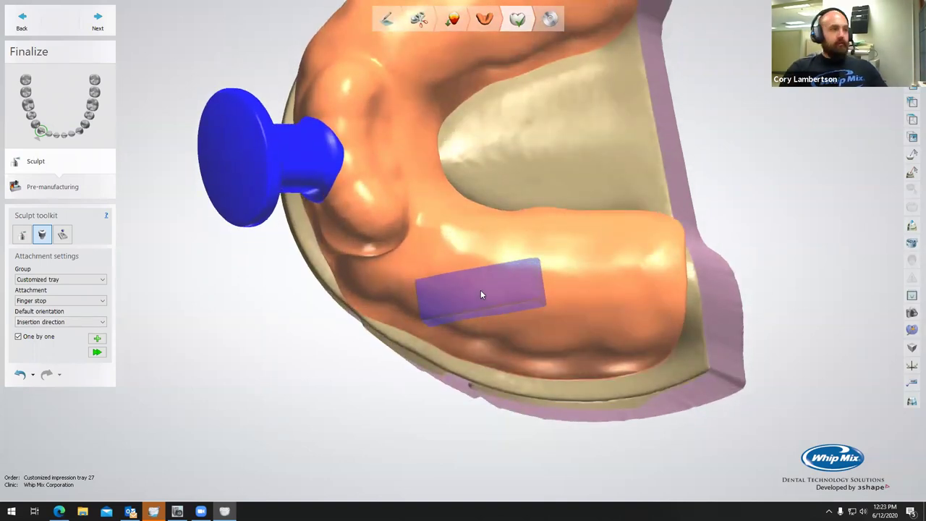
drag(481, 294, 501, 298)
right_drag(501, 298, 493, 302)
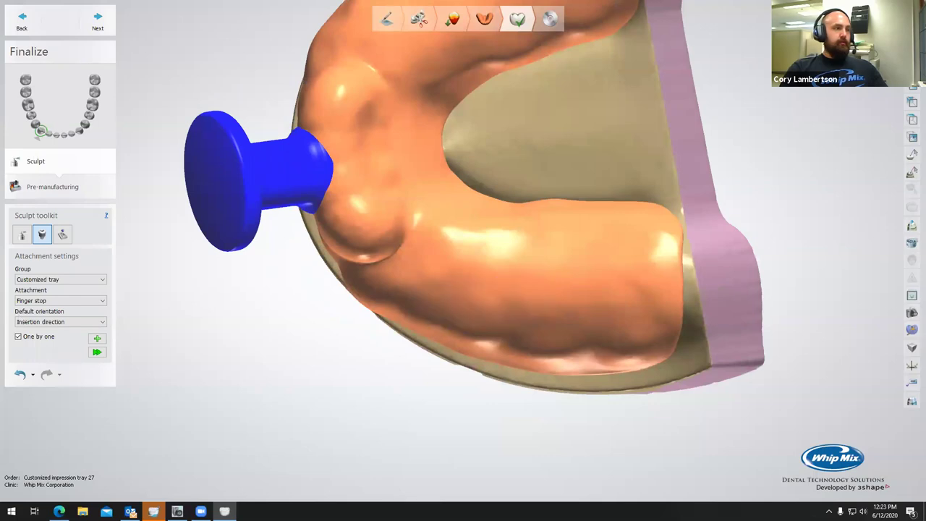
- Set the default orientation to View direction and place the finger stop on the posterior side of the tray
click(65, 325)
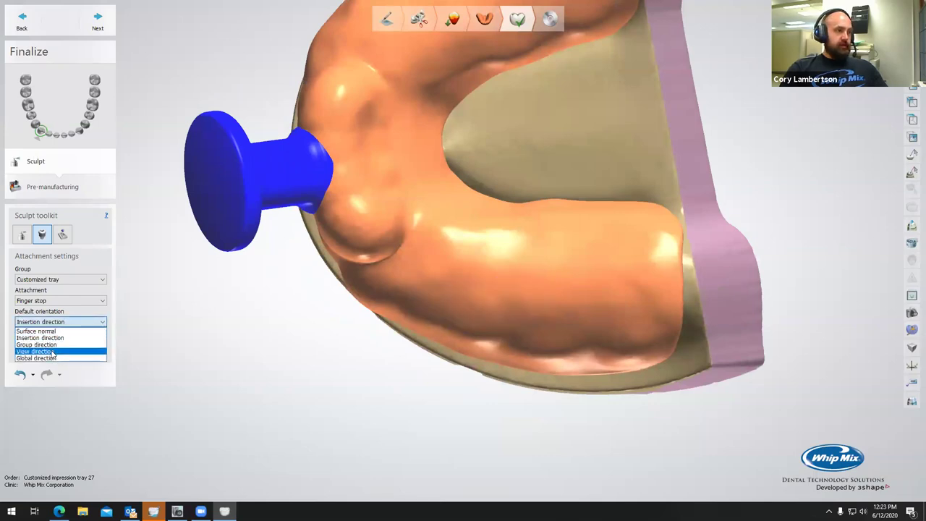
click(54, 352)
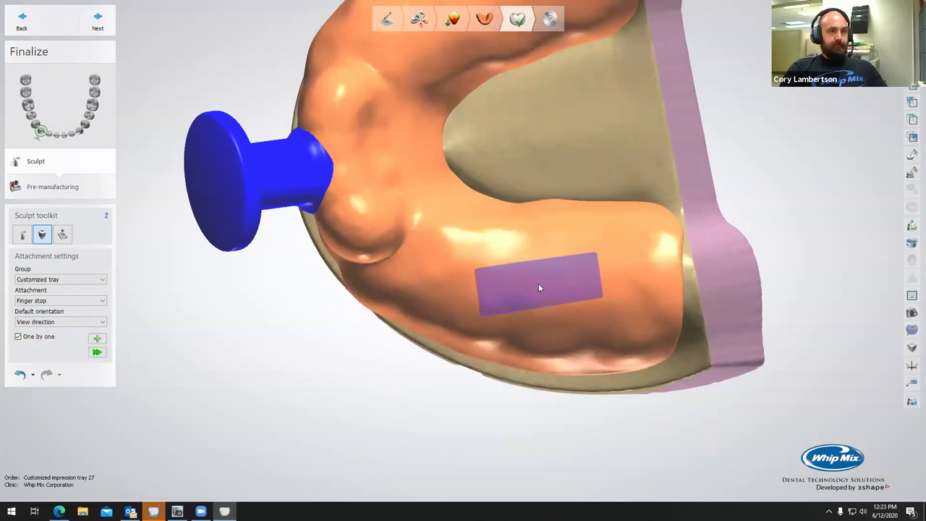
click(538, 287)
- Adjust the finger stop's width and length, shift it slightly toward the tray's inner side, and deselect it
drag(544, 322, 537, 323)
drag(543, 250, 543, 240)
drag(613, 293, 627, 293)
drag(542, 287, 546, 273)
right_click(508, 298)
click(444, 228)
- Reselect the finger stop and extend it farther outward from the tray surface
right_drag(435, 224, 473, 252)
click(474, 252)
drag(505, 242, 490, 201)
right_drag(509, 283, 523, 237)
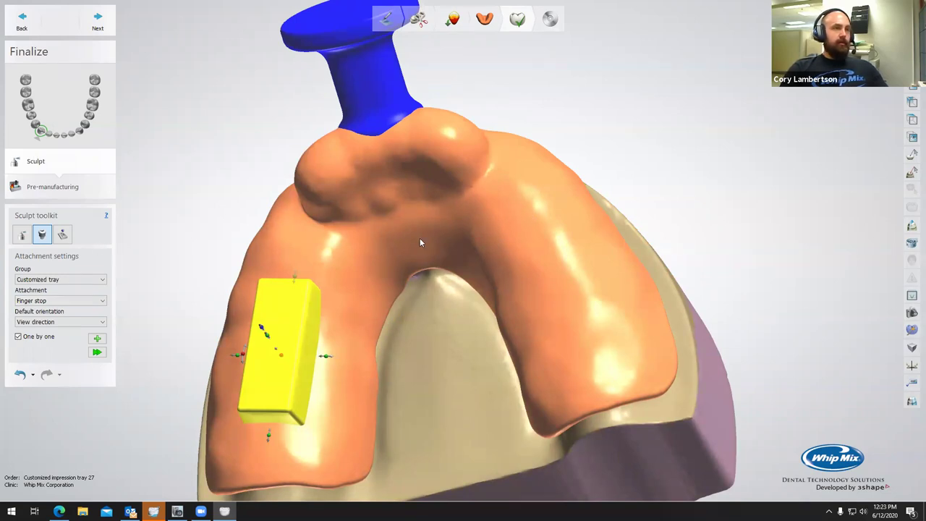
right_drag(464, 323, 447, 347)
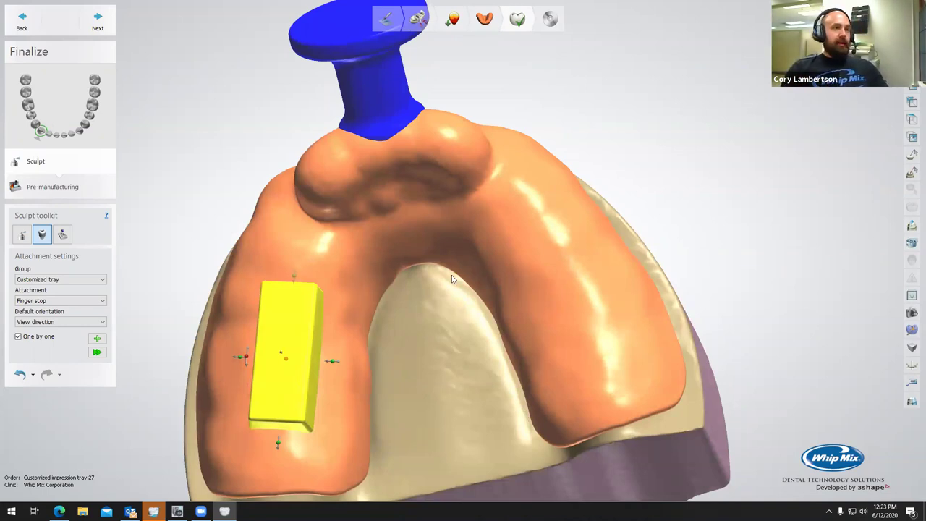
- Select the Impression coping well attachment and start adding one to the tray
click(60, 301)
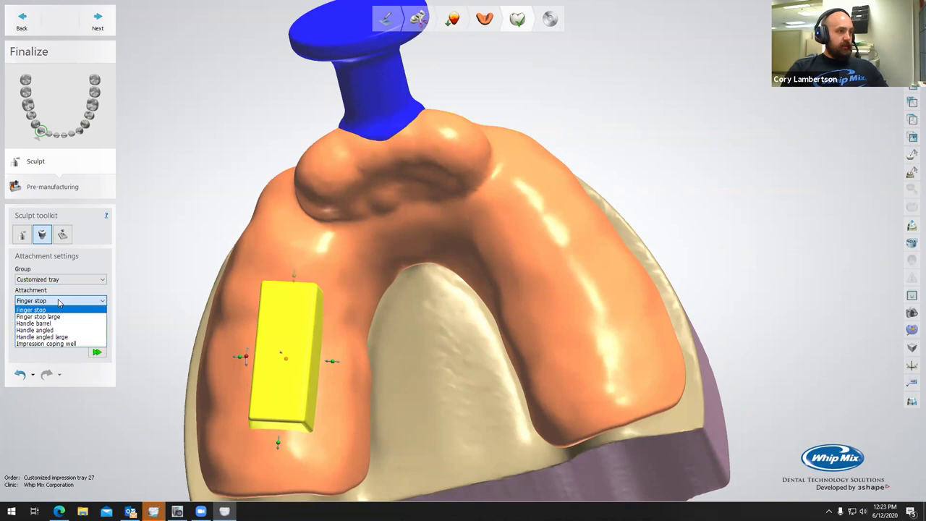
click(44, 344)
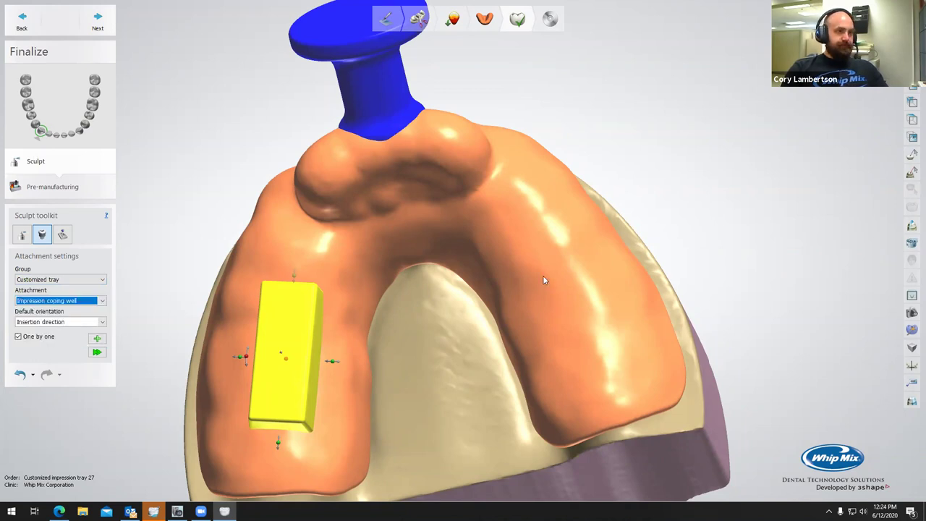
click(102, 341)
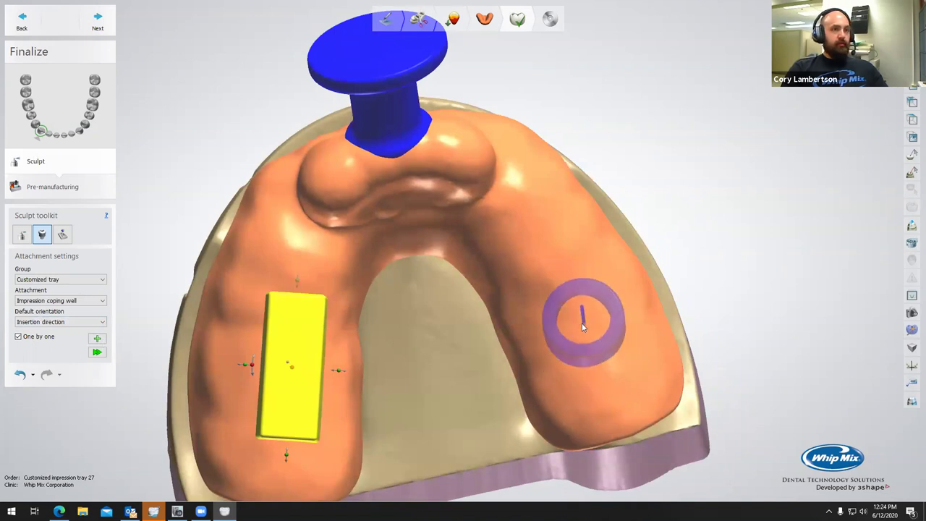
- Make the tray translucent and try positioning the coping well on the side opposite the finger stop in Insertion direction
right_drag(554, 267, 529, 271)
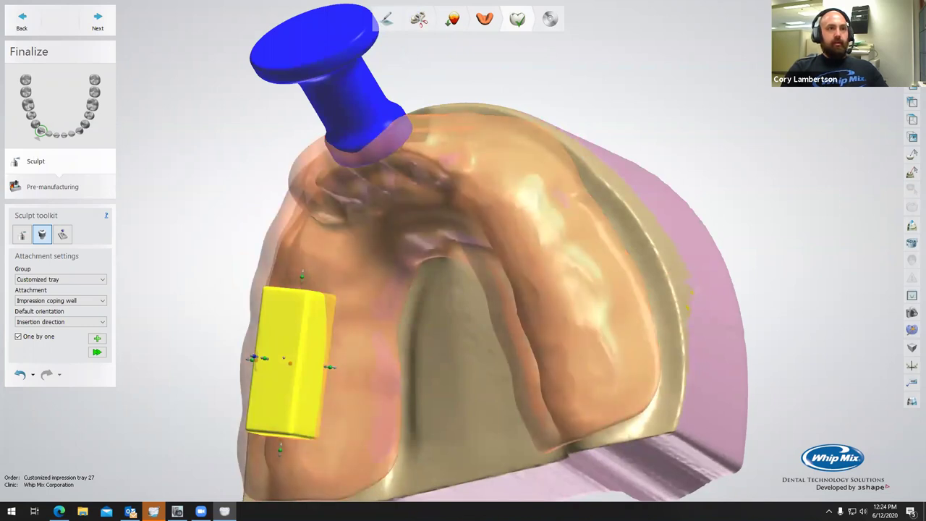
right_drag(409, 189, 355, 191)
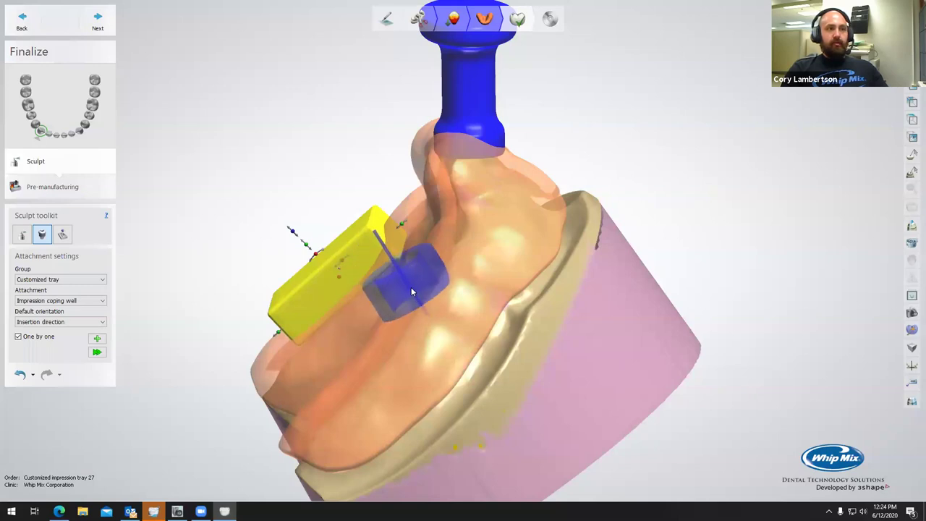
click(411, 290)
mouse_move(411, 290)
right_down()
mouse_move(404, 338)
mouse_move(392, 280)
mouse_move(392, 293)
right_up()
middle_drag(484, 405, 399, 309)
right_drag(399, 310, 413, 325)
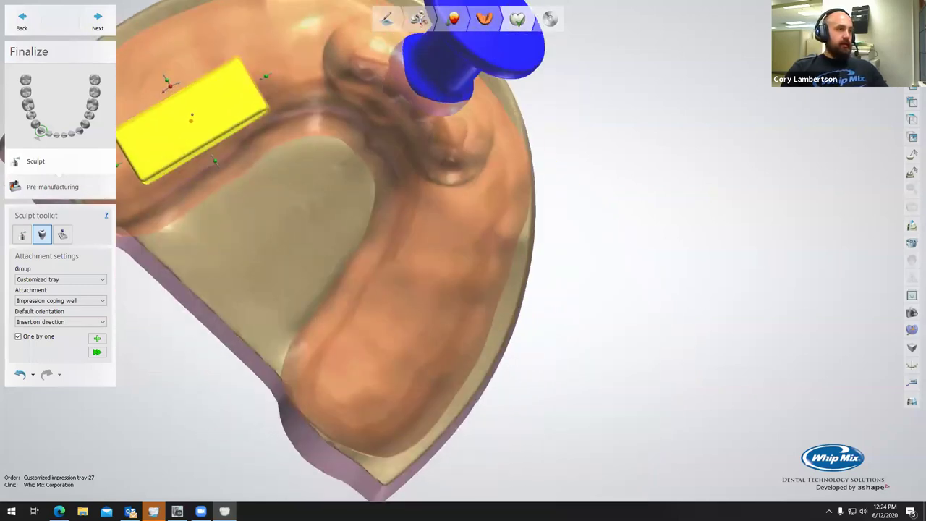
- Set the default orientation to View direction and place the coping well on the tray side opposite the finger stop
click(66, 322)
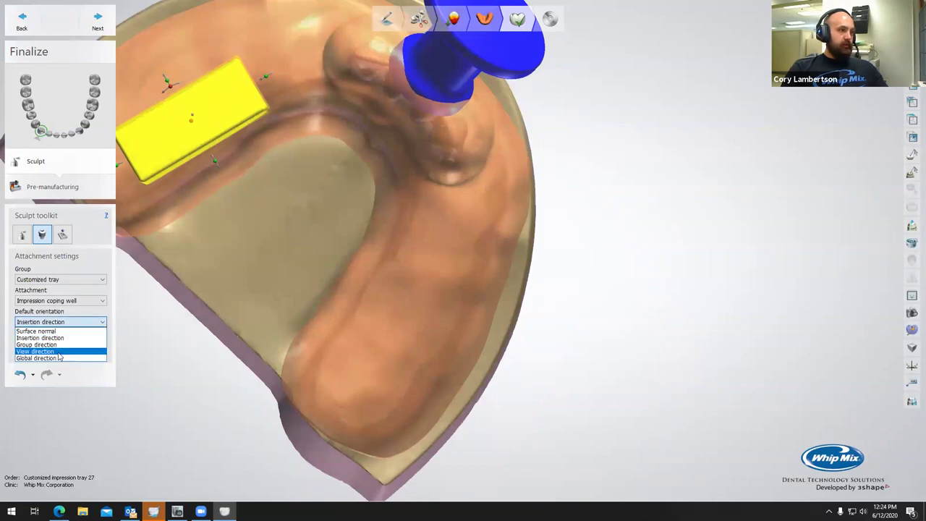
click(60, 352)
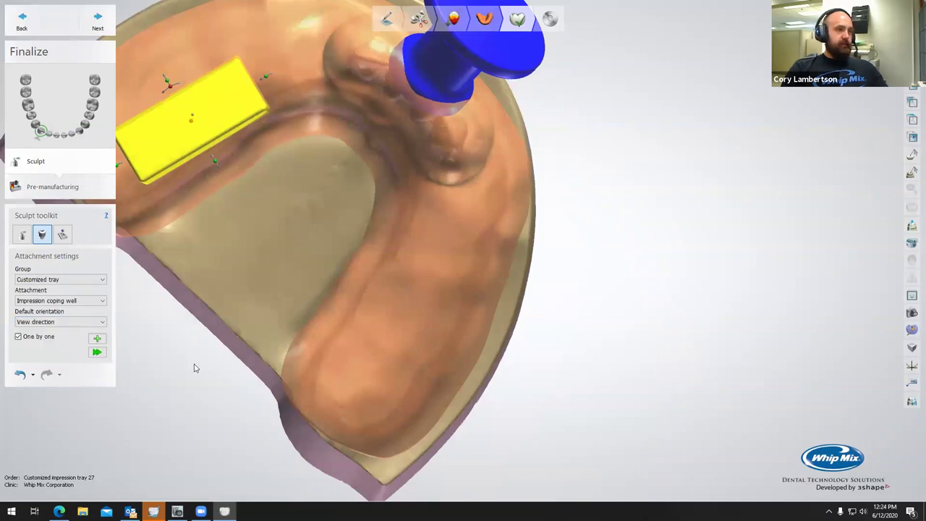
click(435, 275)
right_drag(569, 345, 326, 266)
scroll(313, 220, up, 4)
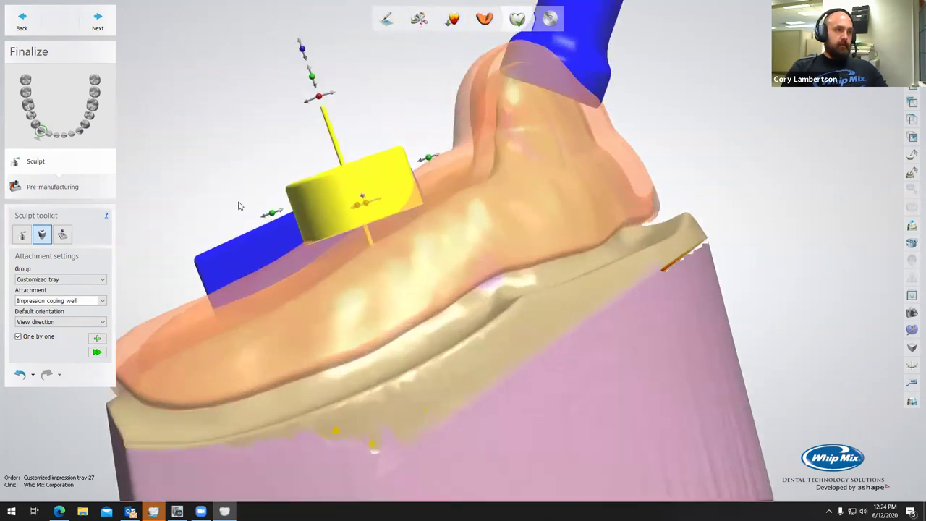
- Adjust the coping well's height, lower it along its axis into the tray, and deselect it
mouse_move(309, 75)
mouse_down()
mouse_move(304, 42)
mouse_move(308, 62)
mouse_up()
right_drag(382, 319, 436, 144)
drag(477, 94, 481, 112)
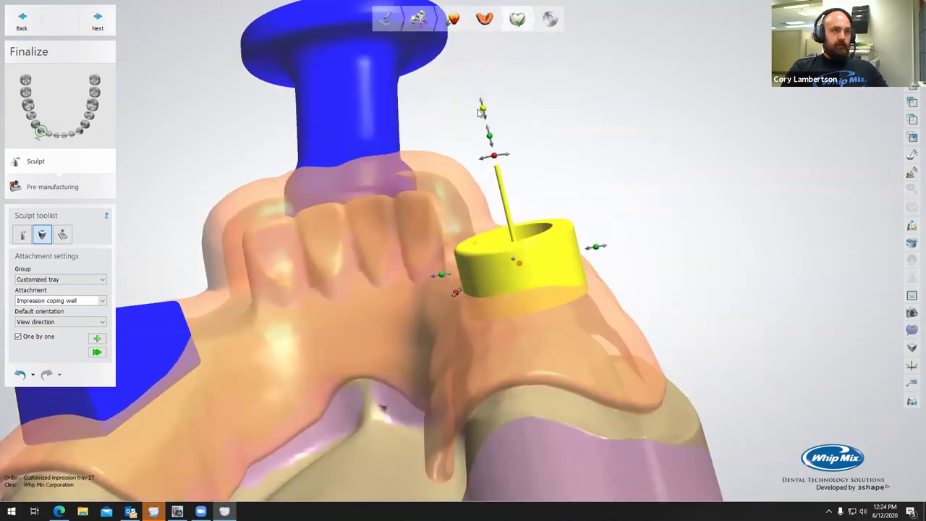
right_click(507, 277)
click(302, 404)
right_drag(302, 403, 111, 268)
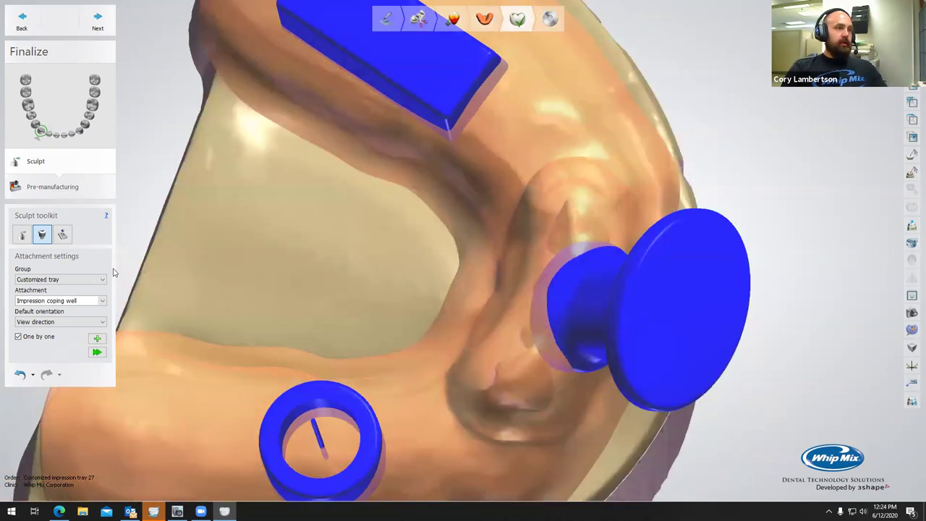
- Merge the handle, finger stop and coping well into the tray and restore the tray to opaque
click(90, 353)
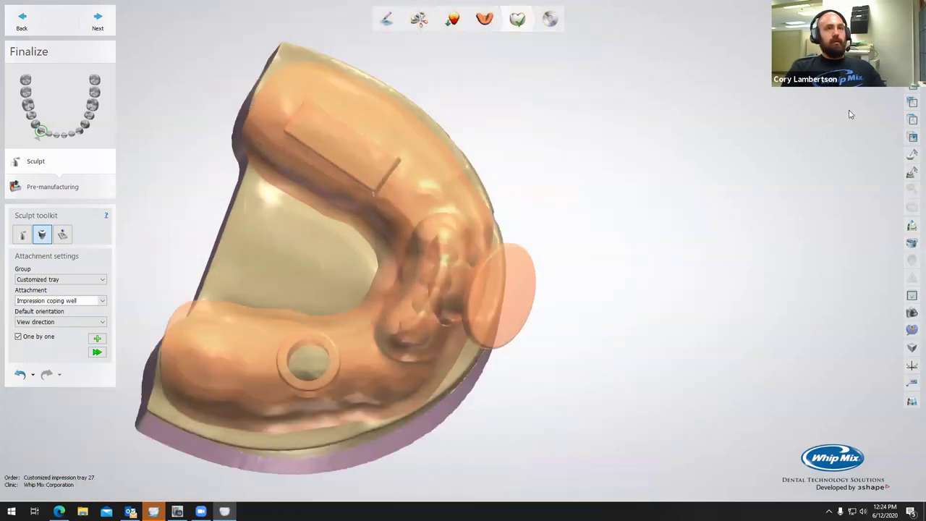
right_drag(335, 254, 347, 208)
right_drag(318, 259, 425, 192)
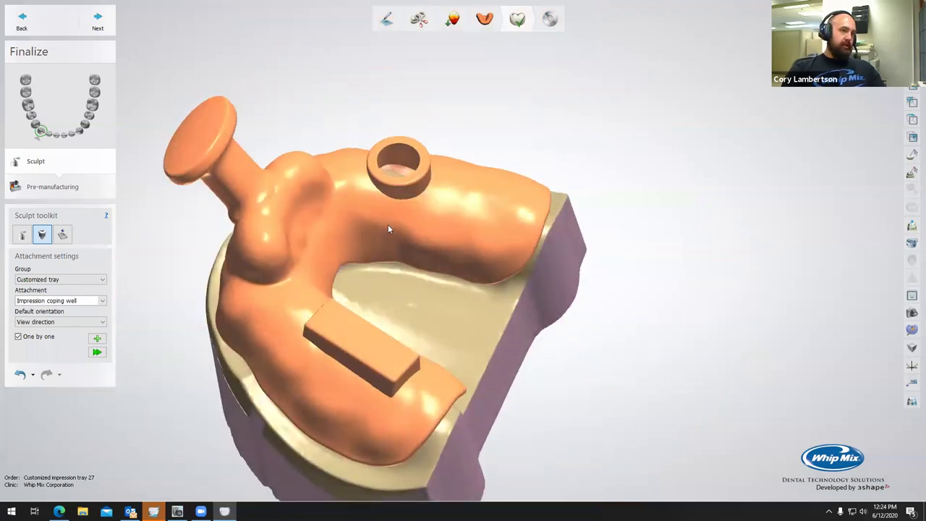
mouse_move(337, 350)
right_down()
mouse_move(341, 372)
mouse_move(416, 275)
mouse_move(476, 246)
right_up()
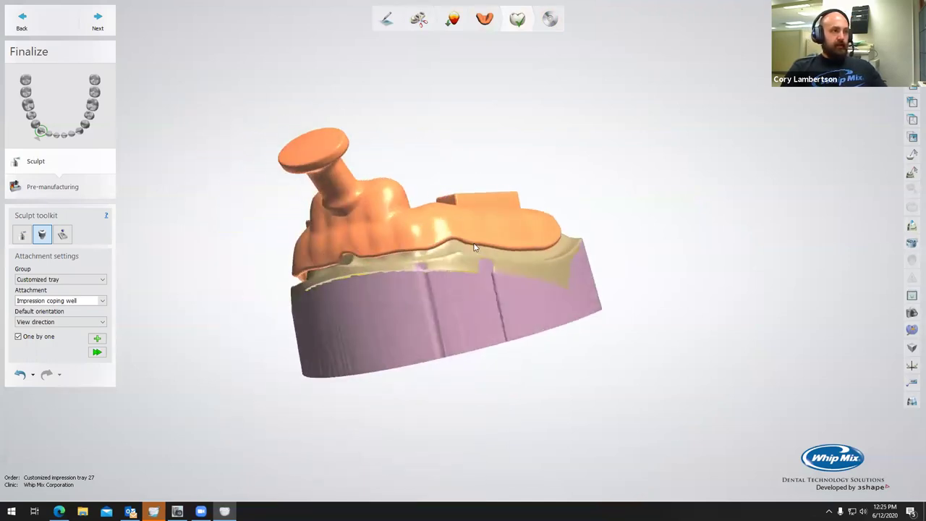
- Smooth the junction around the barrel handle's base with the wax knife's smoothing mode
click(22, 234)
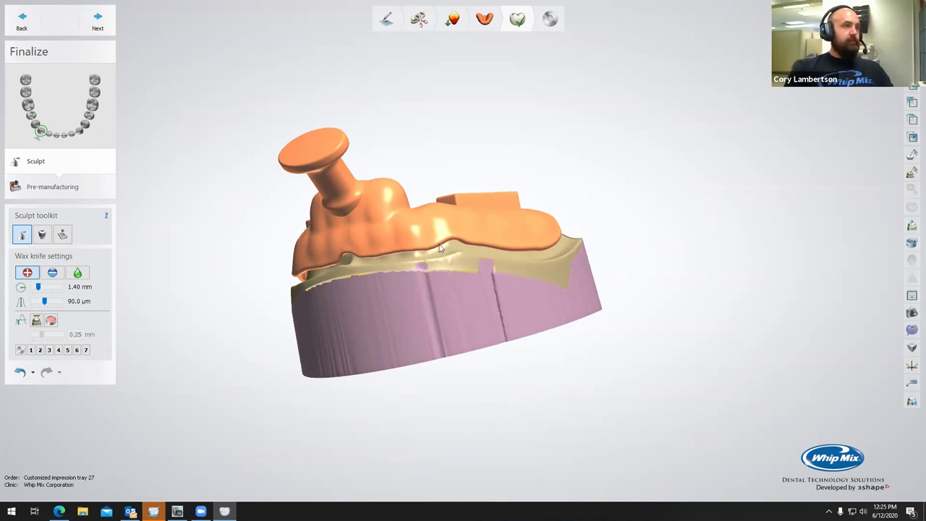
scroll(345, 206, up, 3)
right_drag(510, 226, 377, 170)
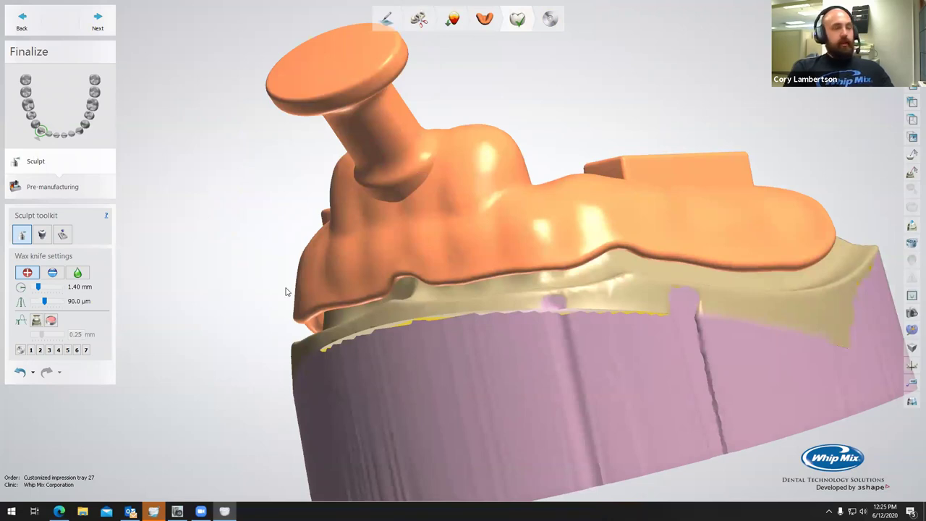
click(81, 273)
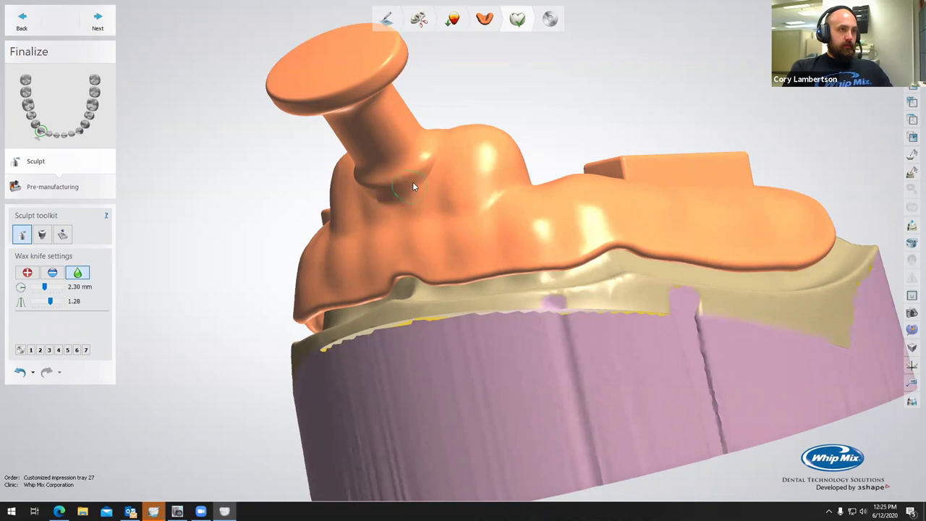
mouse_move(379, 203)
right_down()
mouse_move(453, 184)
mouse_move(472, 152)
right_up()
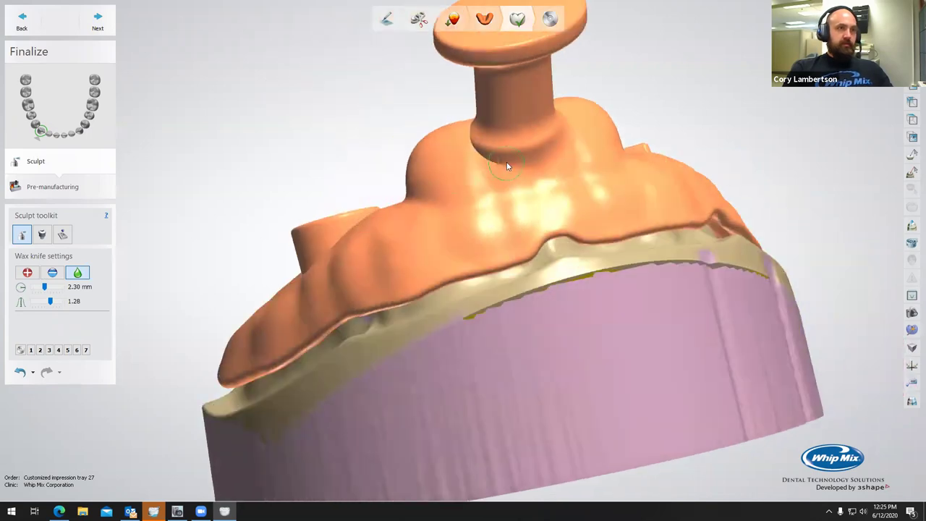
right_drag(487, 190, 322, 268)
mouse_move(345, 235)
right_down()
mouse_move(372, 243)
mouse_move(358, 234)
right_up()
right_drag(379, 317, 407, 128)
- Smooth the junction around the rectangular finger stop's base on all sides with the wax knife
scroll(454, 245, down, 5)
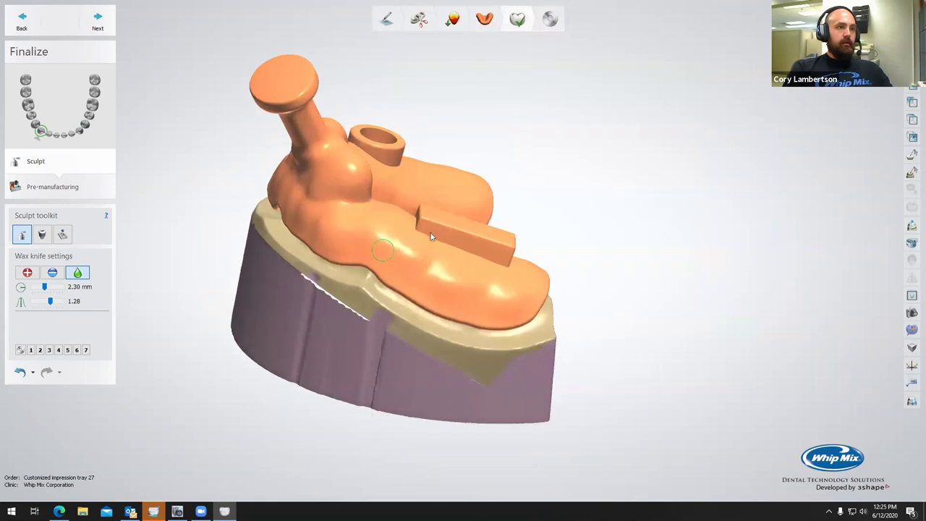
scroll(381, 238, up, 8)
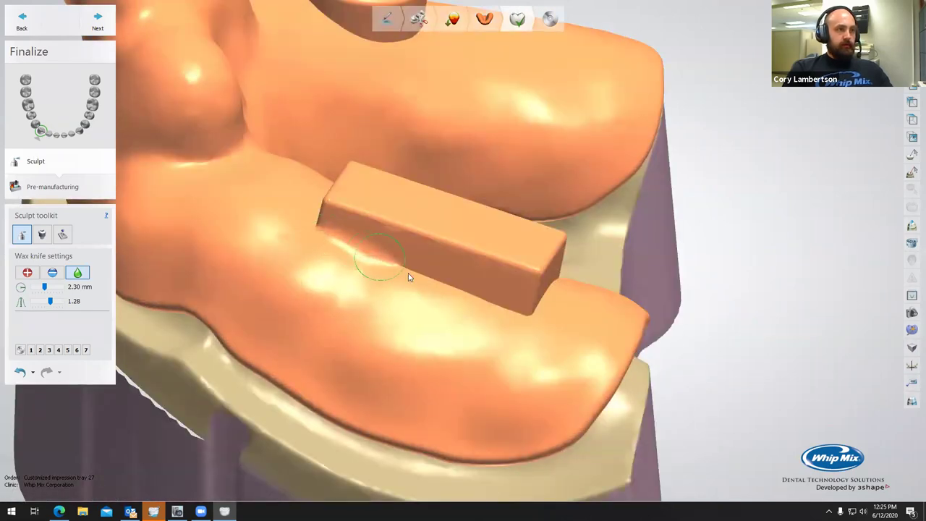
scroll(408, 278, down, 3)
right_drag(528, 316, 262, 341)
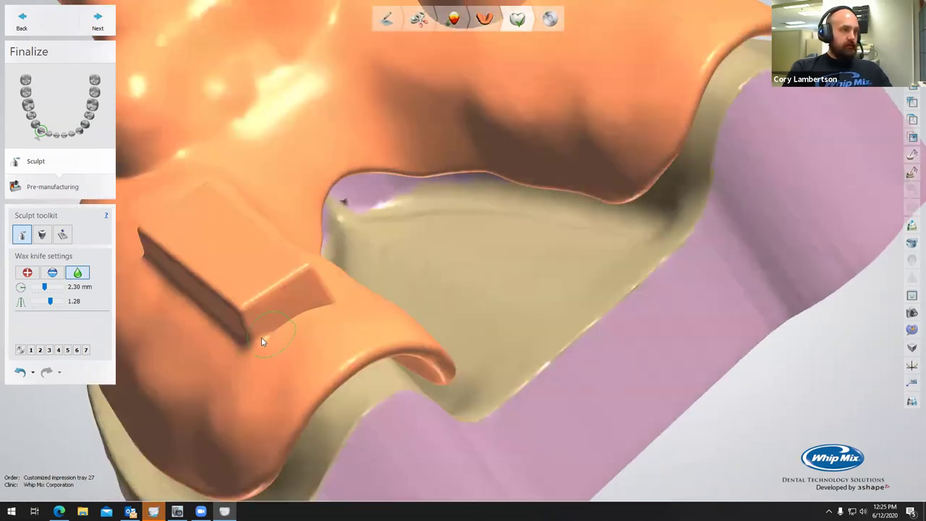
right_drag(321, 306, 218, 418)
drag(218, 418, 220, 293)
right_drag(218, 217, 322, 211)
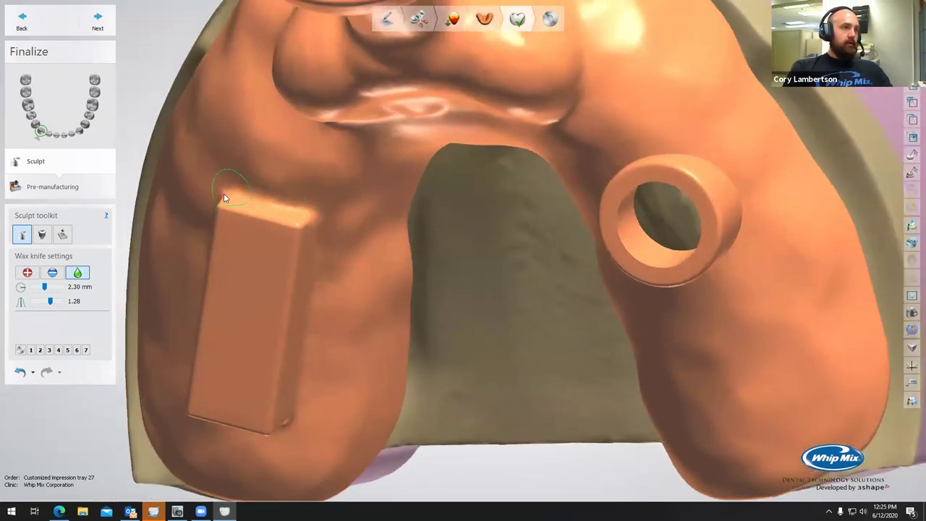
- Smooth the junction around the impression coping well's base, and undo the last two sculpting strokes
right_drag(758, 298, 445, 222)
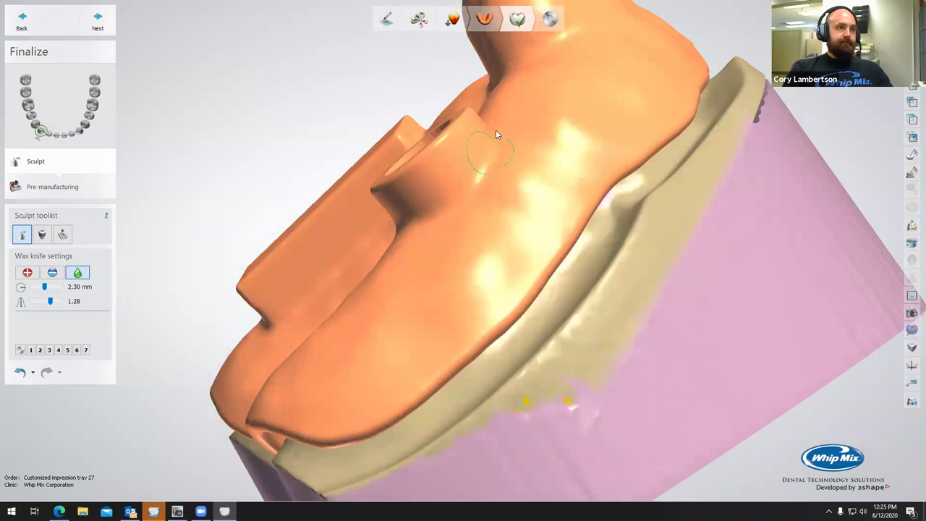
right_drag(506, 230, 522, 414)
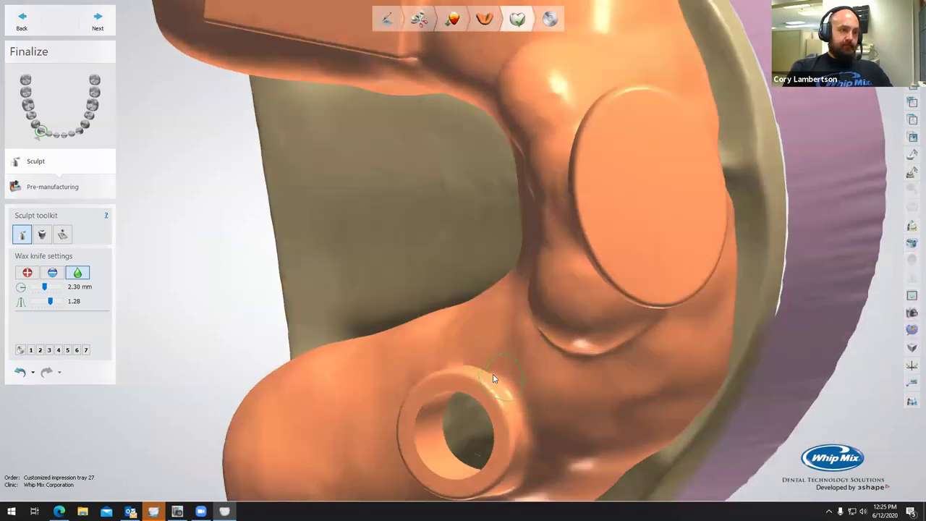
right_drag(504, 372, 456, 369)
right_drag(490, 404, 485, 434)
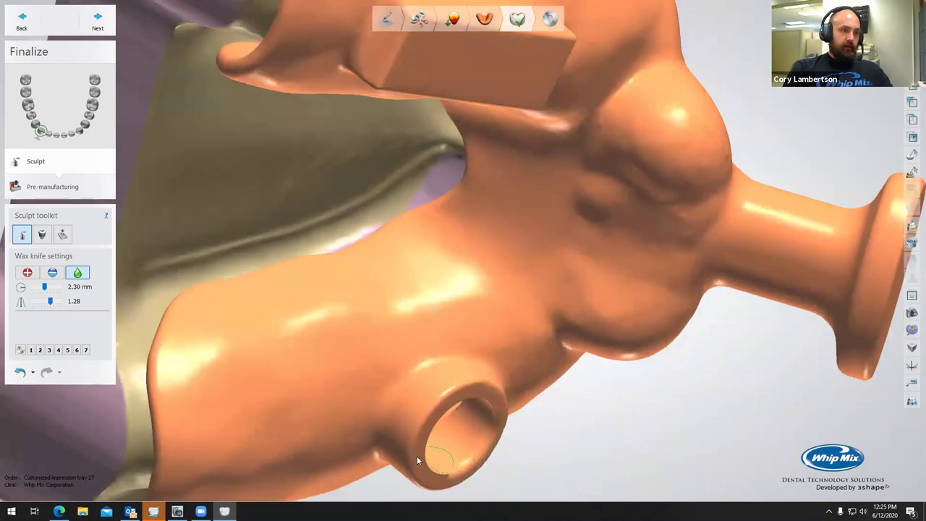
right_drag(321, 315, 218, 304)
click(19, 375)
click(19, 373)
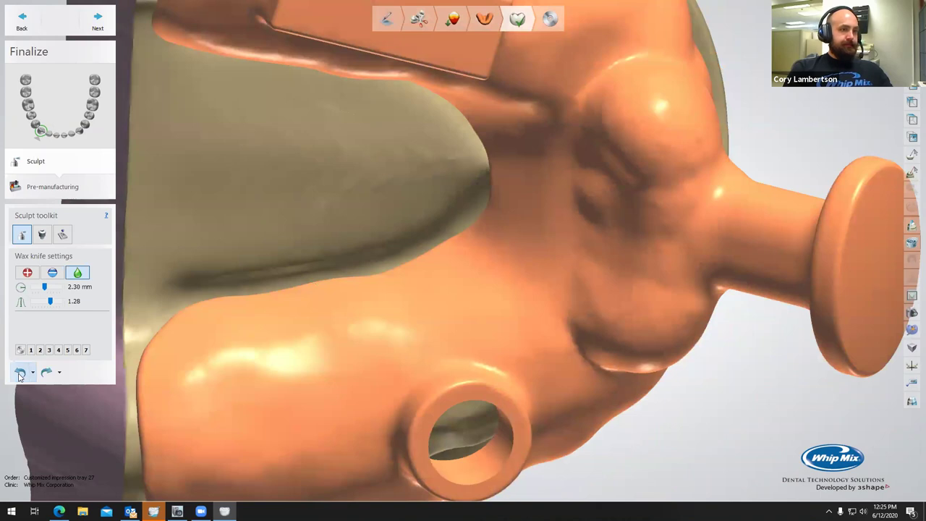
click(42, 240)
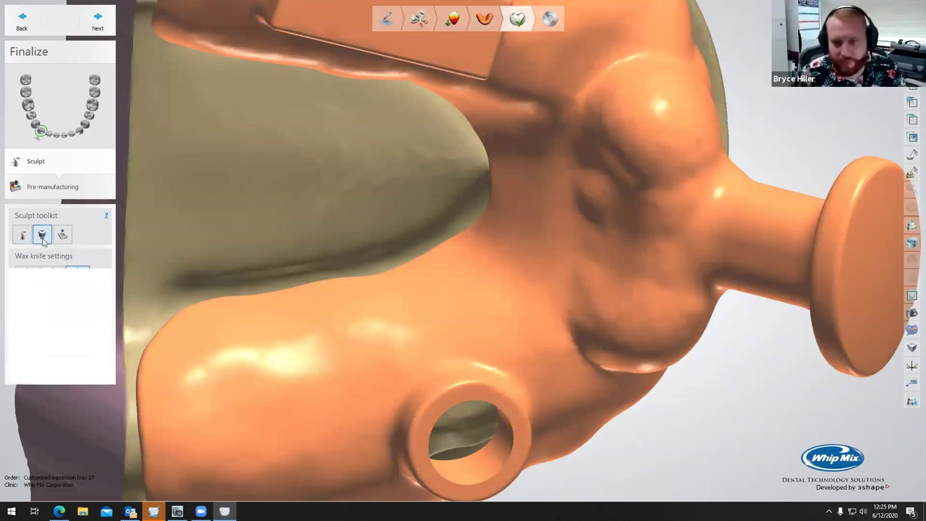
click(58, 233)
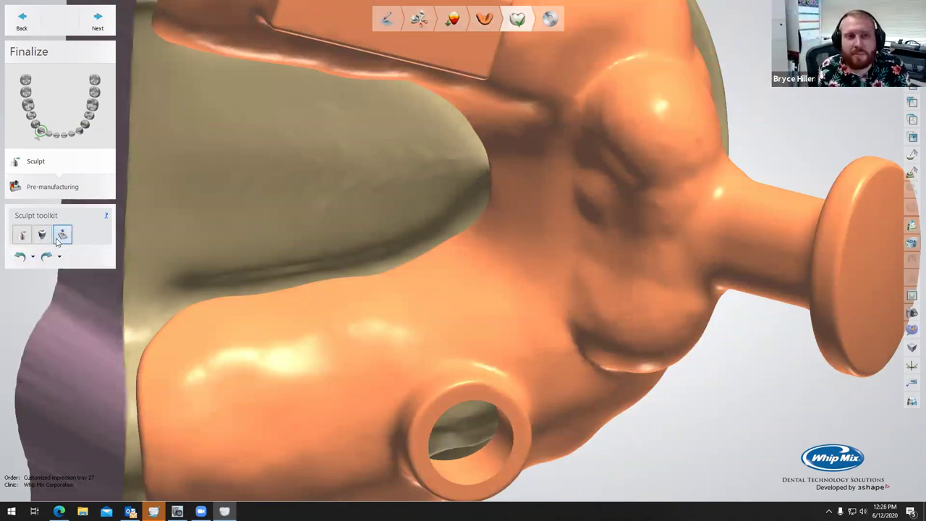
click(22, 234)
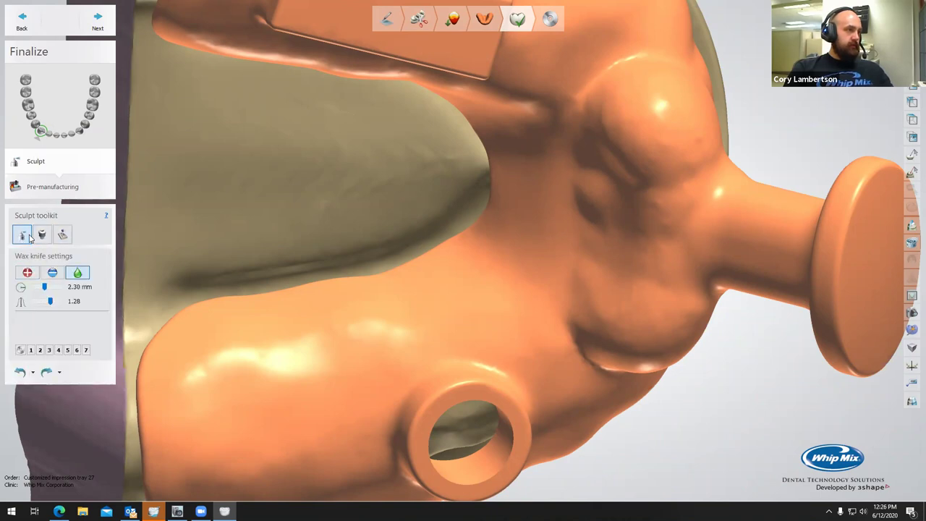
scroll(407, 337, down, 3)
right_drag(322, 300, 392, 292)
right_drag(422, 222, 489, 235)
scroll(401, 281, down, 3)
click(63, 234)
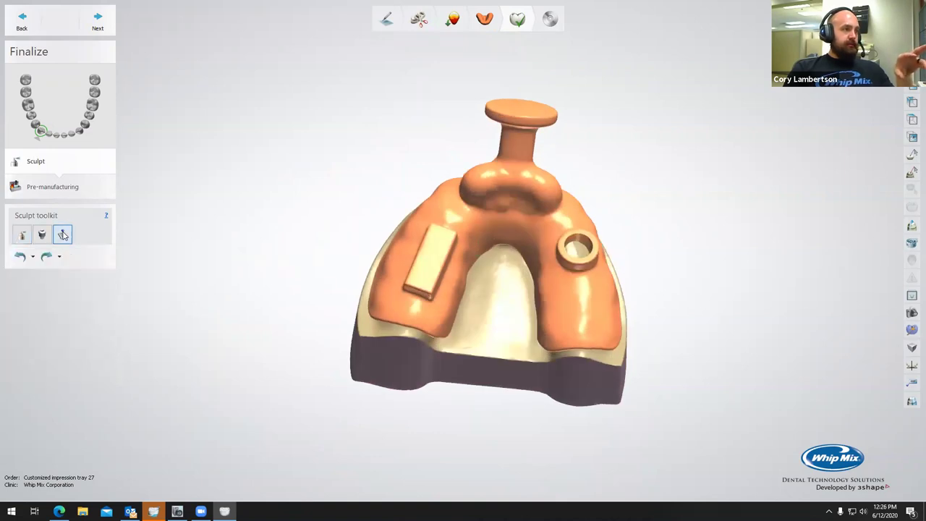
click(50, 241)
click(27, 245)
- Hide the preparation scan and examine the tray on its own from the outside and inside
right_drag(632, 246, 413, 178)
scroll(407, 254, down, 5)
middle_drag(414, 179, 424, 250)
right_drag(424, 250, 418, 243)
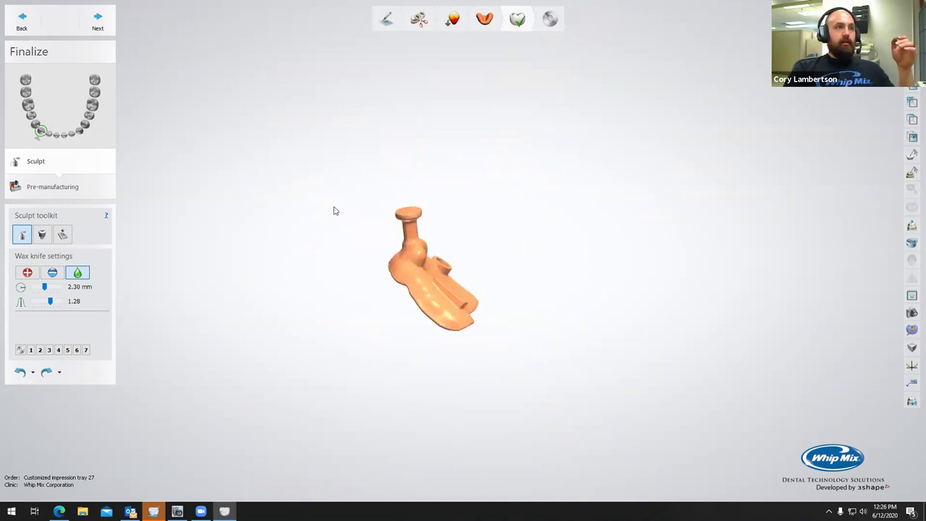
right_drag(343, 201, 391, 186)
scroll(398, 183, up, 4)
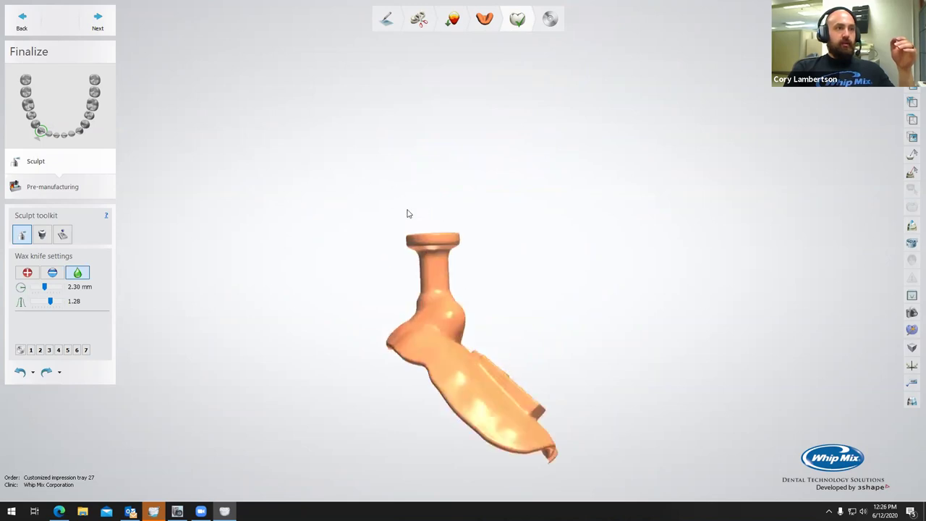
scroll(432, 259, down, 1)
middle_drag(433, 259, 366, 169)
scroll(366, 168, up, 1)
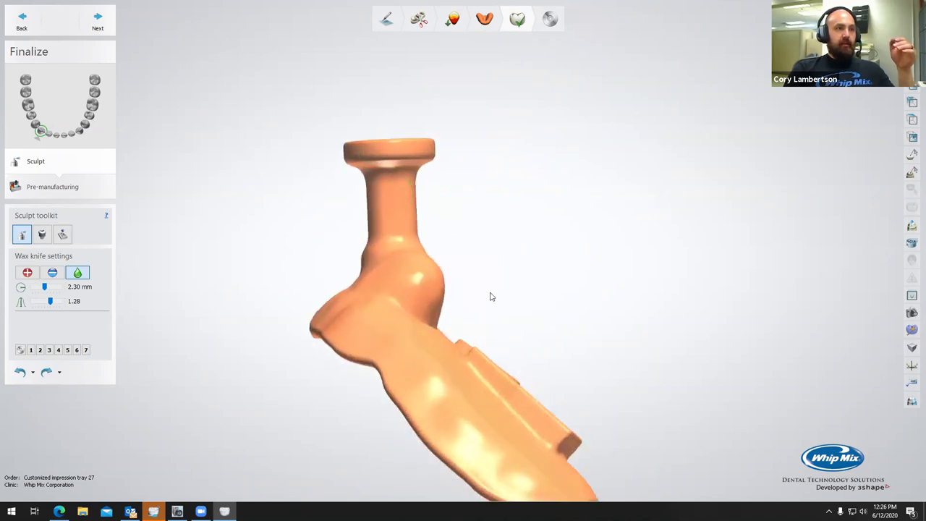
right_drag(466, 338, 499, 297)
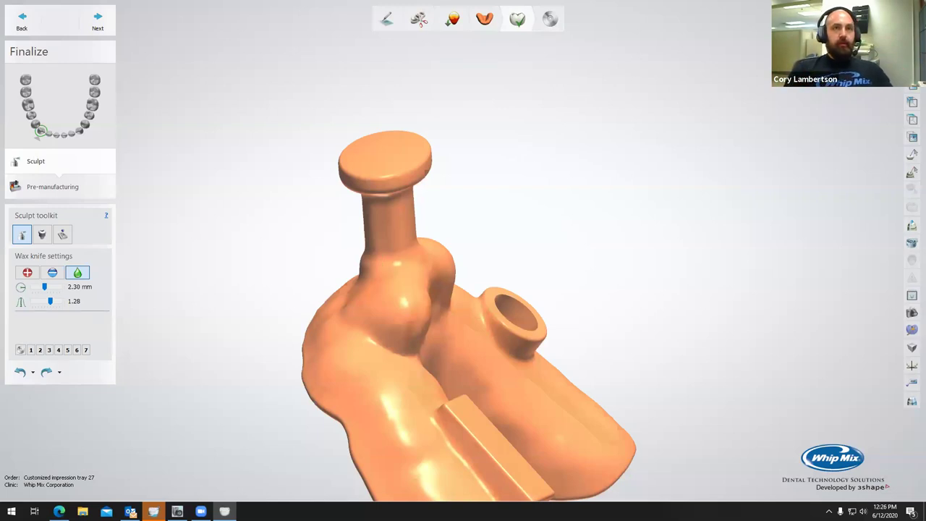
right_drag(640, 74, 521, 239)
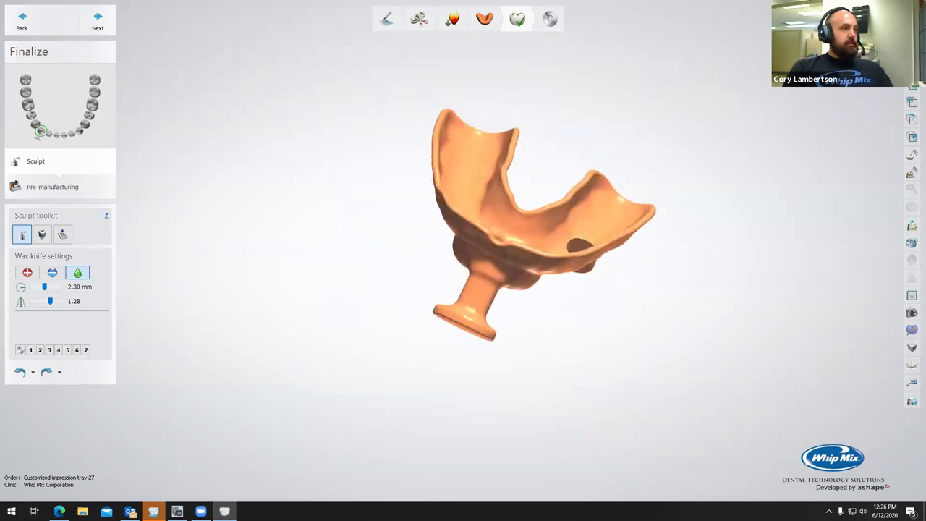
- View the perforation settings in the Pre-manufacturing stage and return to the Sculpt stage
click(98, 21)
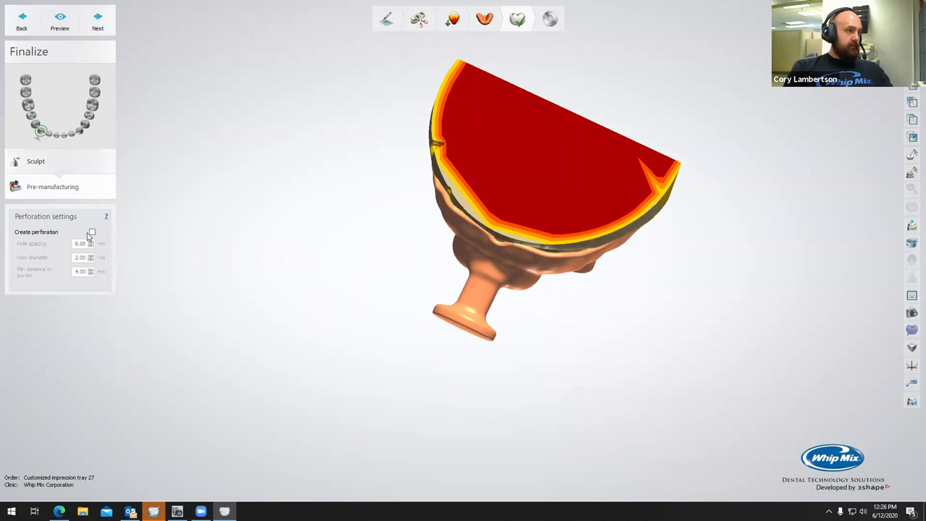
mouse_move(524, 277)
right_down()
mouse_move(445, 233)
mouse_move(33, 201)
right_up()
click(35, 171)
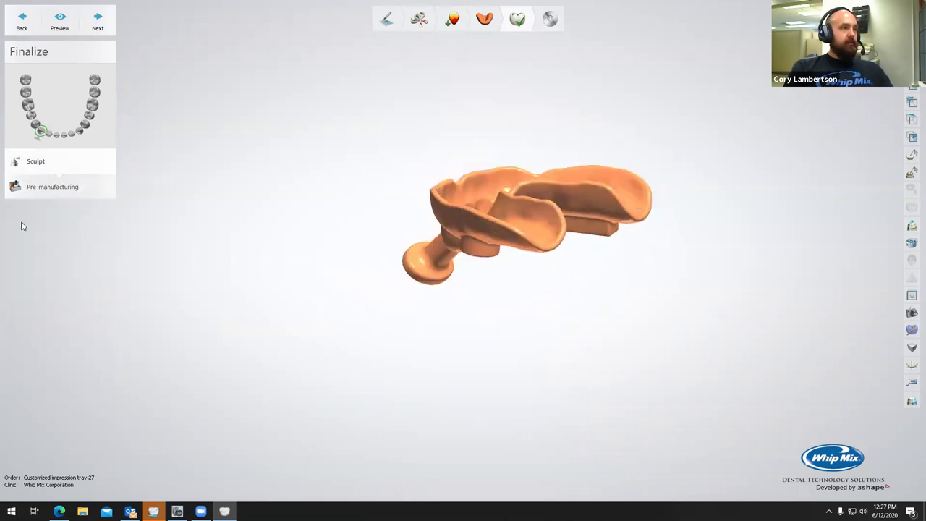
- Add a round wax stop inside the tray behind the coping hole, limited to 0.25 mm from the preparation scan
click(28, 272)
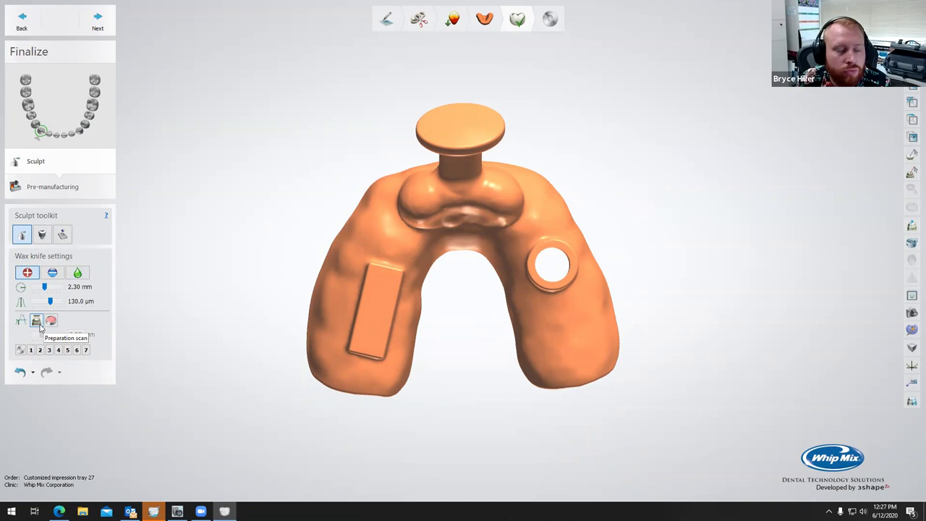
click(37, 322)
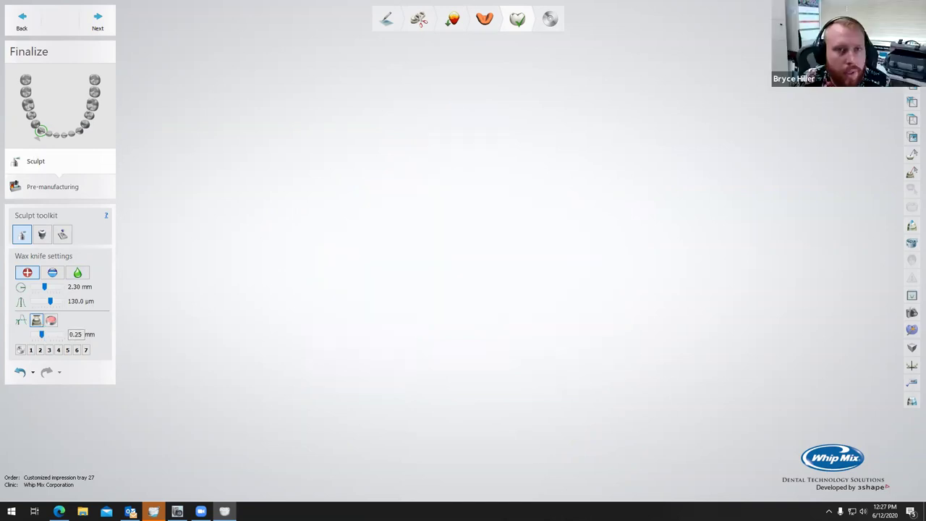
right_drag(632, 202, 504, 338)
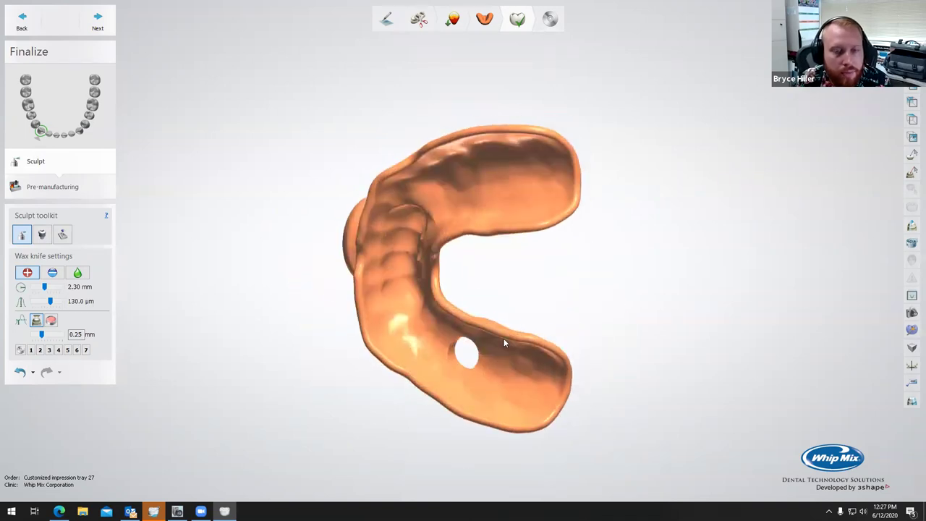
scroll(516, 370, up, 3)
right_drag(516, 370, 555, 352)
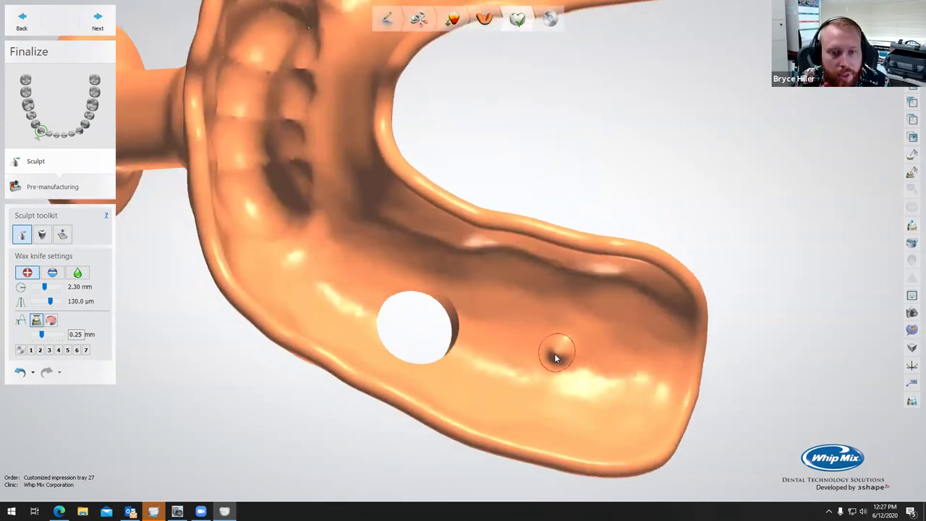
click(562, 353)
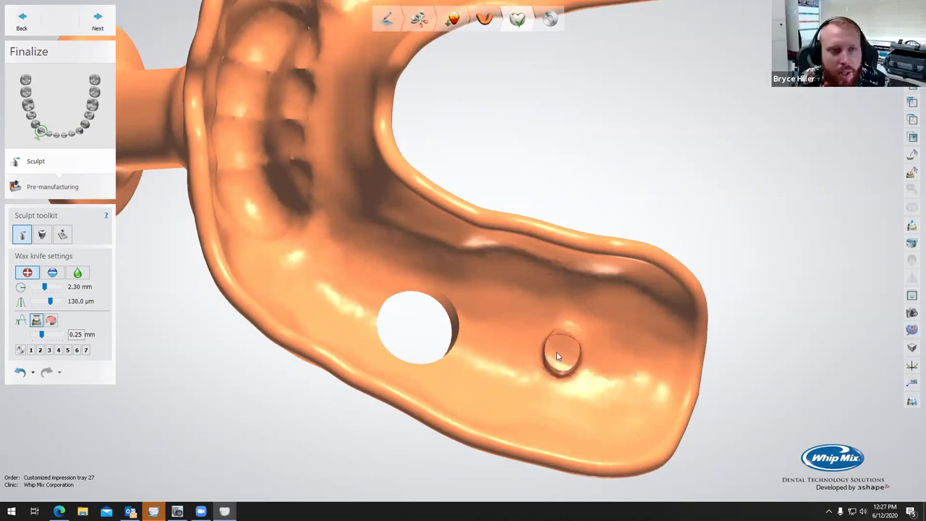
- Add a matching wax stop on the tray's inner surface in the posterior of the opposite side
scroll(557, 352, down, 5)
right_drag(557, 352, 559, 283)
drag(566, 281, 564, 289)
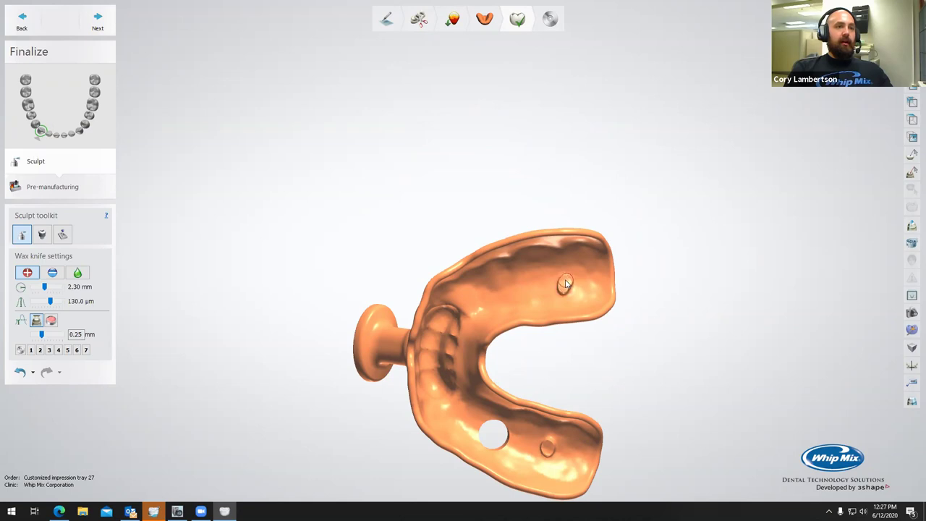
- Widen the wax stop behind the coping hole with further wax knife strokes around it
mouse_move(568, 286)
right_down()
mouse_move(564, 351)
mouse_move(582, 320)
mouse_move(574, 362)
mouse_move(577, 301)
right_up()
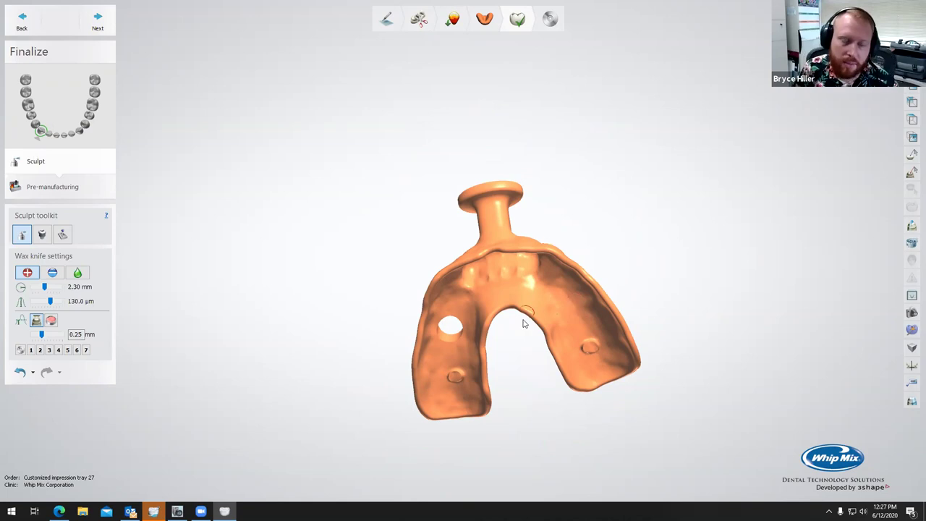
scroll(523, 323, up, 4)
middle_drag(529, 372, 552, 278)
right_drag(552, 278, 555, 258)
scroll(417, 317, up, 5)
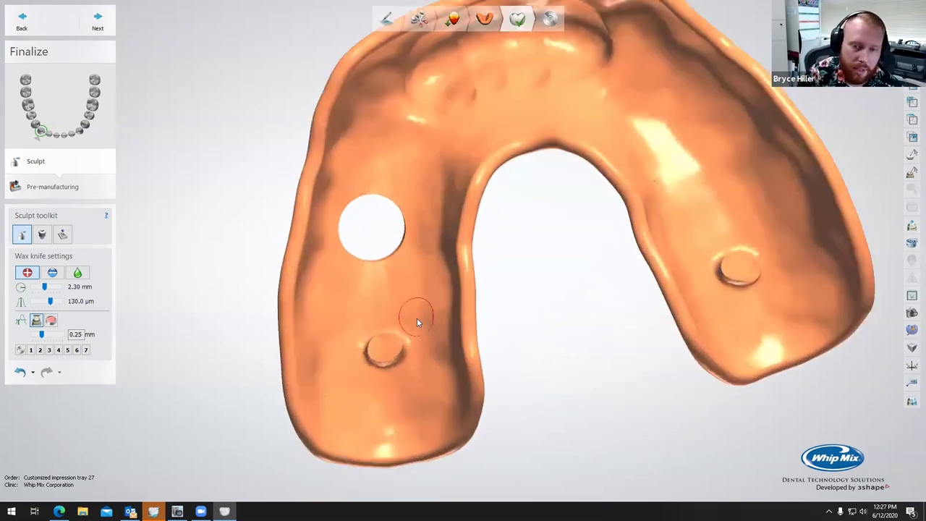
mouse_move(372, 390)
mouse_down()
mouse_move(395, 384)
mouse_move(400, 362)
mouse_move(385, 339)
mouse_move(339, 340)
mouse_move(331, 374)
mouse_move(342, 390)
mouse_move(396, 407)
mouse_move(405, 388)
mouse_move(377, 403)
mouse_move(343, 358)
mouse_up()
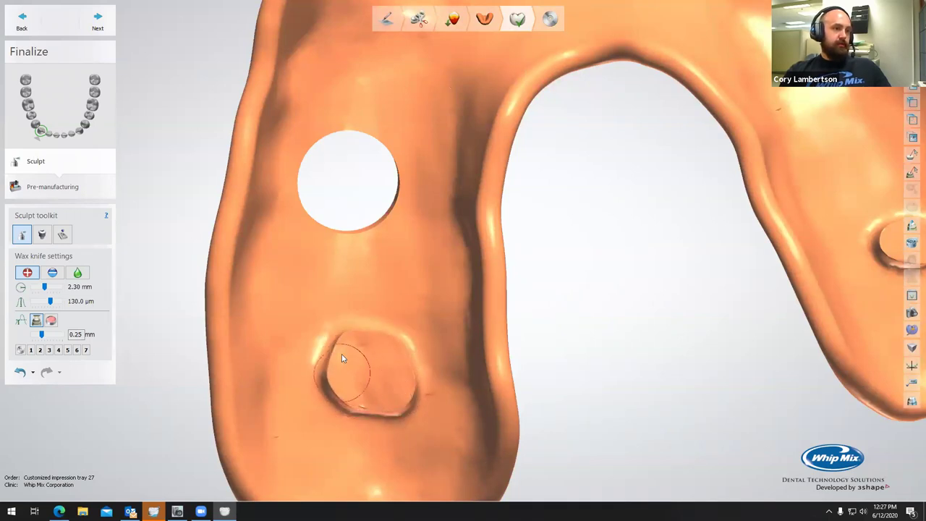
- Widen the wax stop on the side opposite the coping hole in the same way
scroll(371, 340, down, 4)
middle_drag(367, 374, 363, 339)
right_drag(441, 297, 653, 272)
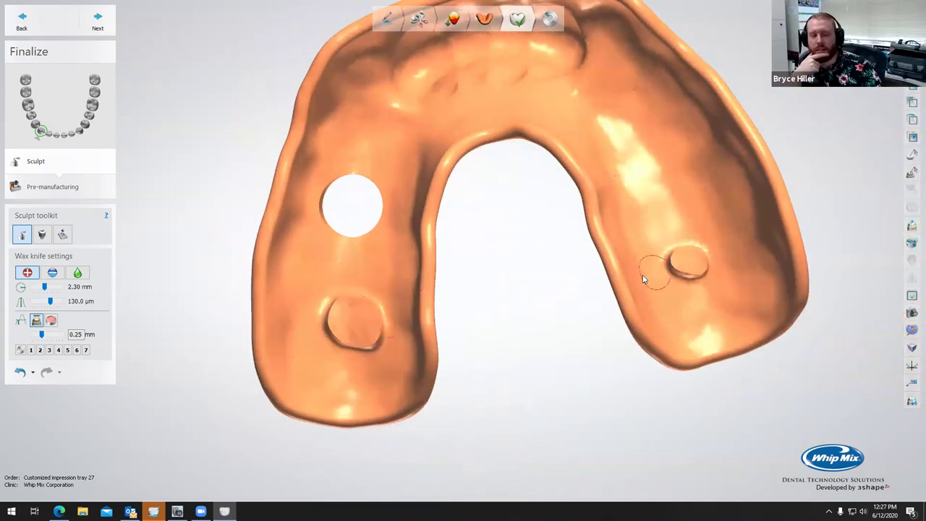
scroll(655, 274, up, 3)
mouse_move(736, 276)
mouse_down()
mouse_move(713, 240)
mouse_move(683, 249)
mouse_up()
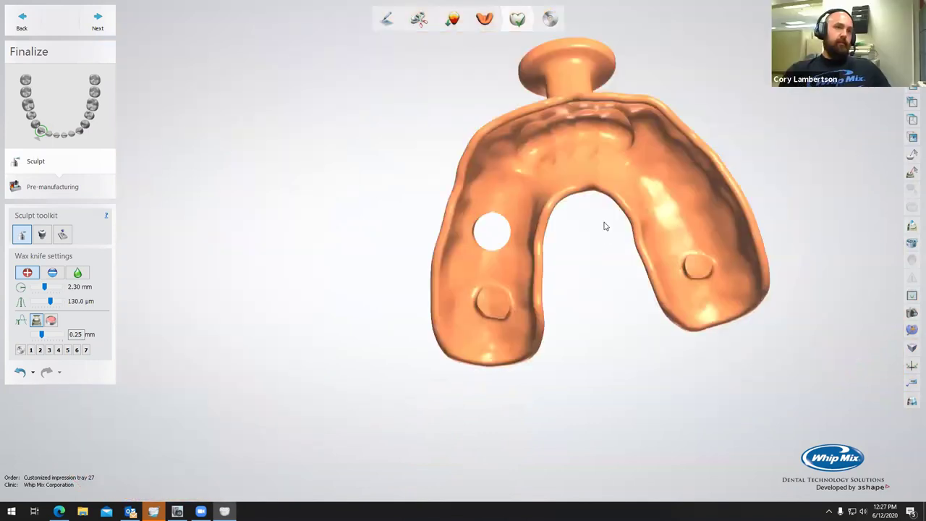
- Examine the sculpted tray from the inside, front and outside, including the handle, coping well and finger stop
right_drag(606, 224, 645, 236)
scroll(645, 236, up, 1)
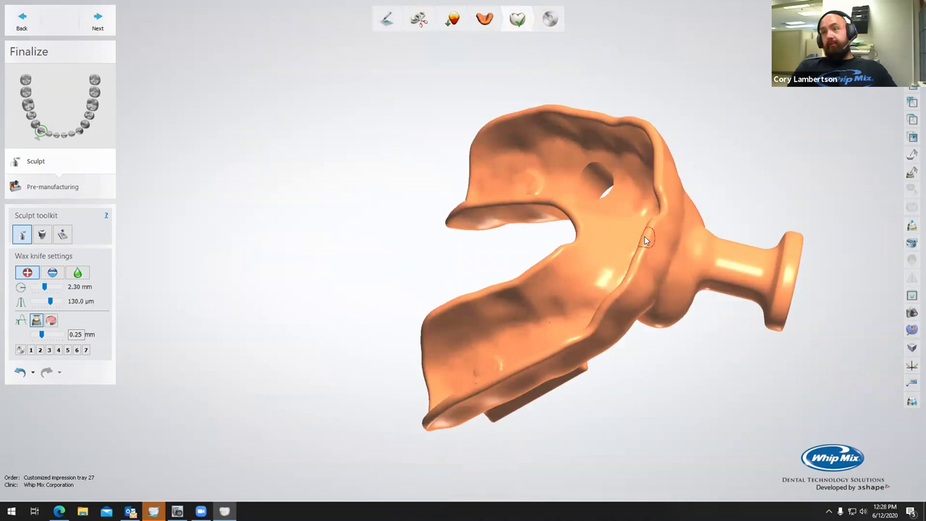
right_drag(652, 217, 562, 259)
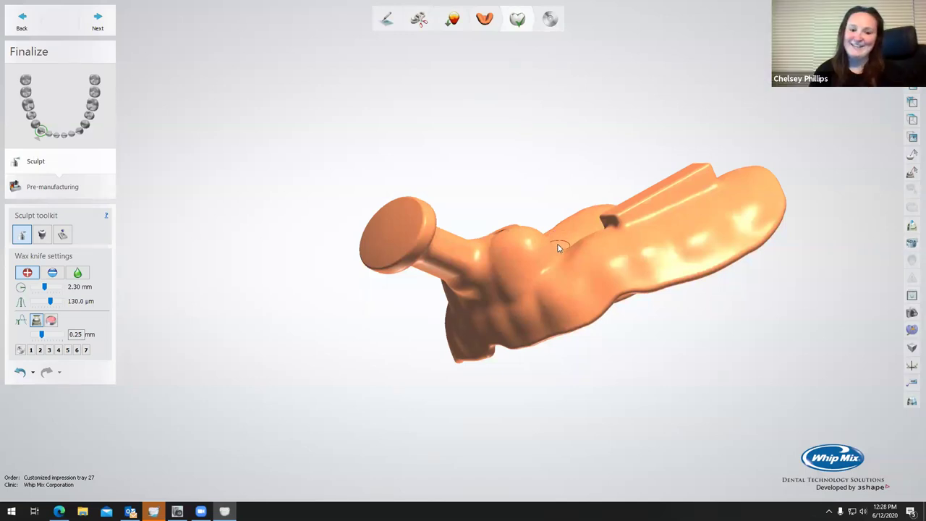
scroll(558, 248, up, 1)
scroll(558, 248, down, 1)
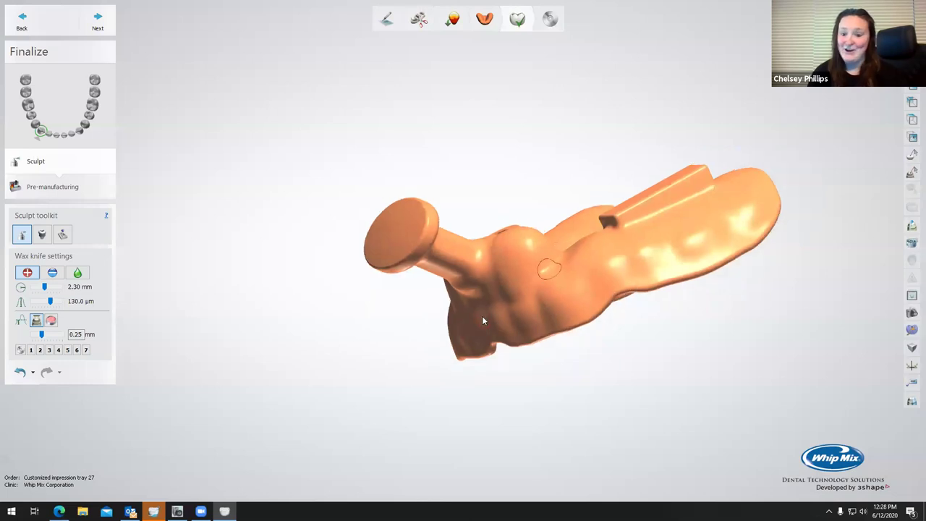
scroll(482, 321, up, 2)
scroll(483, 321, down, 3)
right_drag(500, 326, 385, 285)
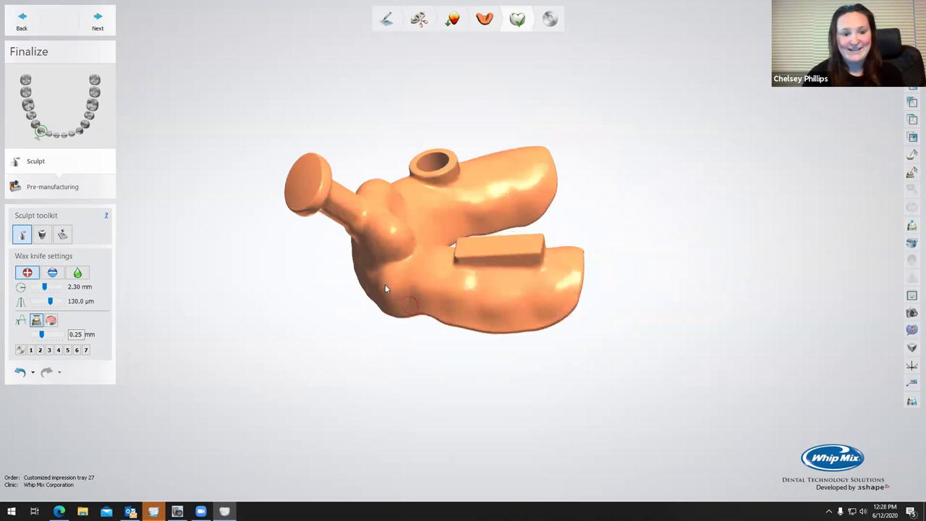
scroll(391, 265, up, 3)
click(397, 264)
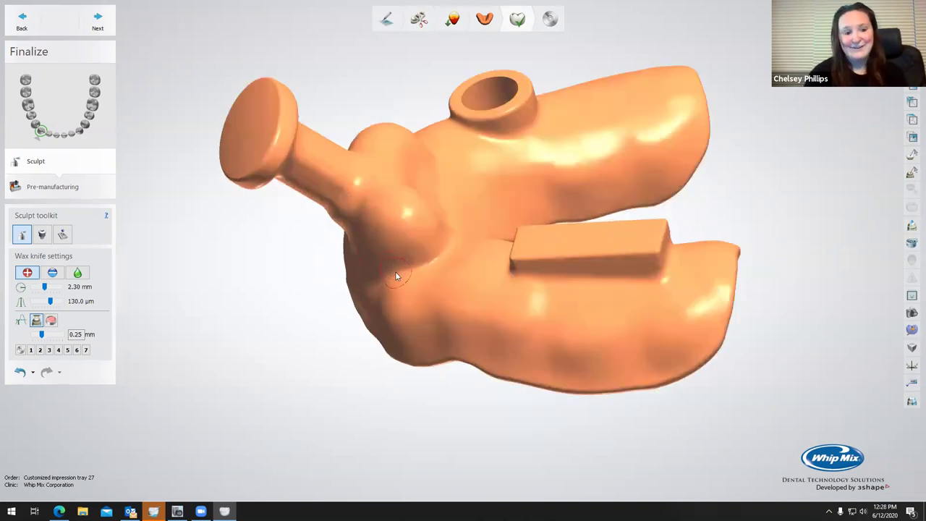
- Undo the last wax knife strokes at the inner stop behind the coping hole
click(19, 372)
right_drag(460, 295, 434, 332)
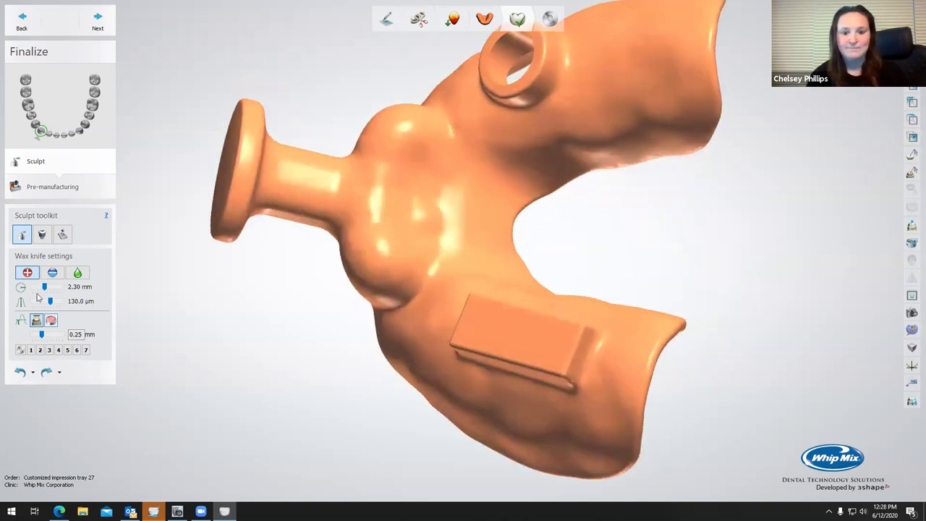
scroll(336, 298, down, 3)
right_drag(341, 309, 380, 270)
right_drag(387, 293, 461, 317)
scroll(461, 312, up, 5)
scroll(461, 307, up, 4)
mouse_move(463, 306)
mouse_down()
mouse_move(461, 316)
mouse_move(468, 302)
mouse_up()
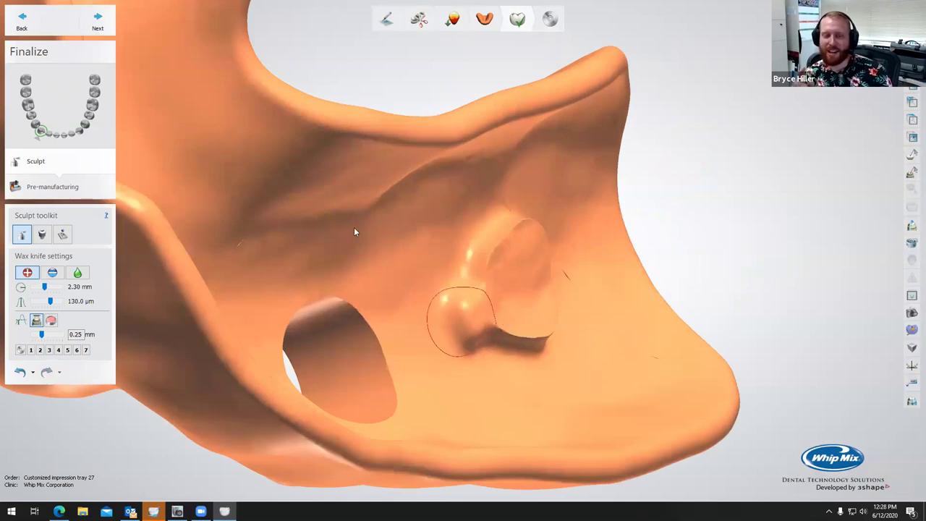
middle_click(315, 89)
scroll(326, 136, down, 4)
scroll(323, 177, down, 2)
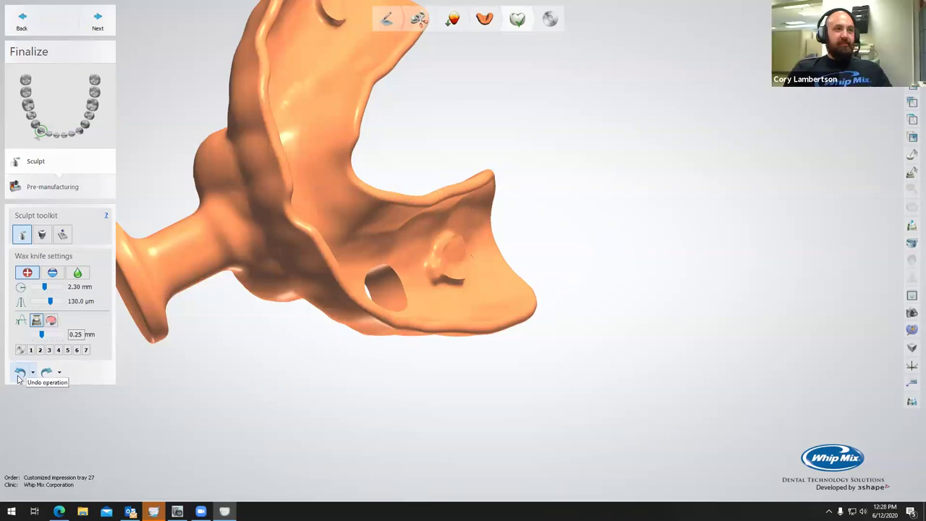
click(20, 374)
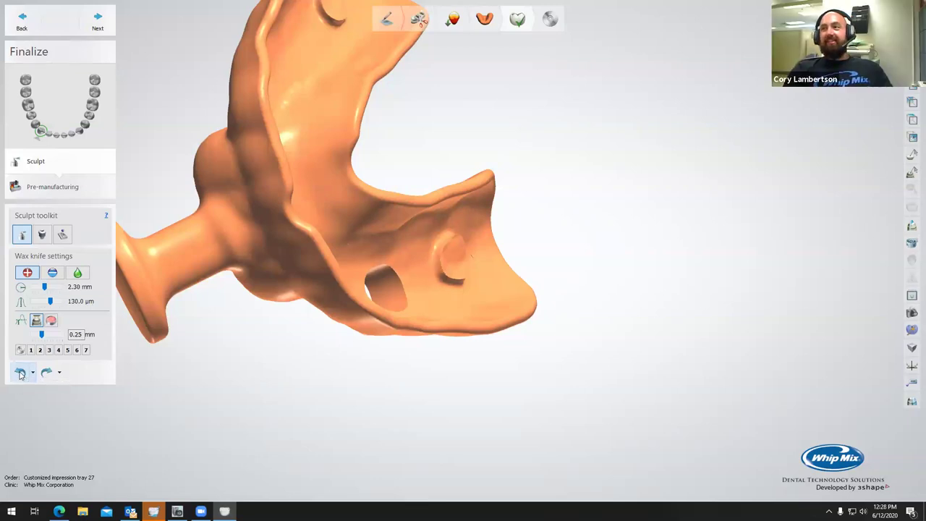
- Proceed to pre-manufacturing, enable perforation of the tray, and preview the holes with the default settings
scroll(244, 294, down, 2)
right_drag(244, 293, 459, 296)
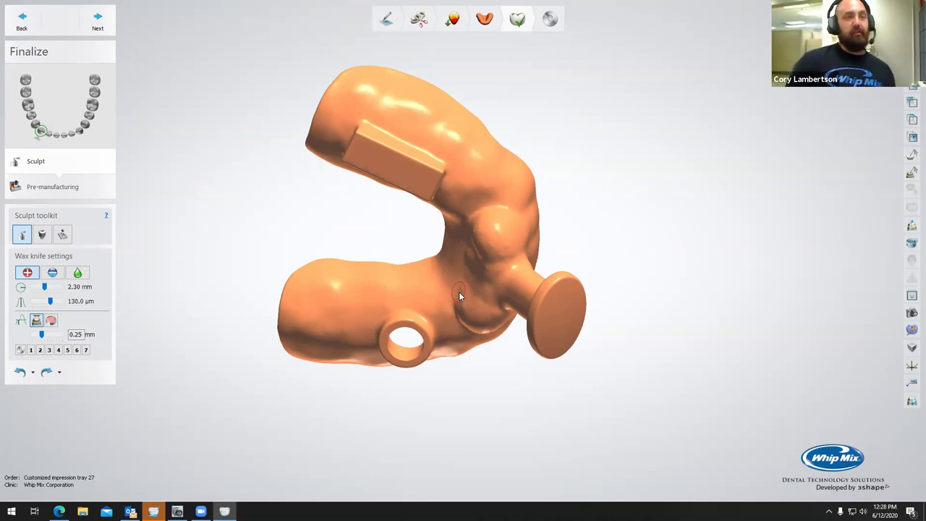
scroll(490, 210, down, 3)
right_drag(490, 211, 354, 300)
click(92, 30)
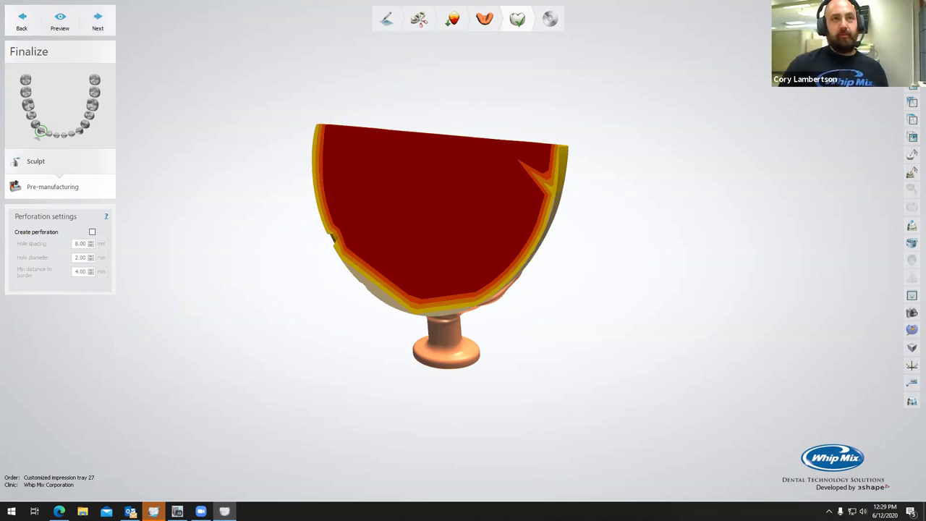
right_drag(500, 154, 330, 155)
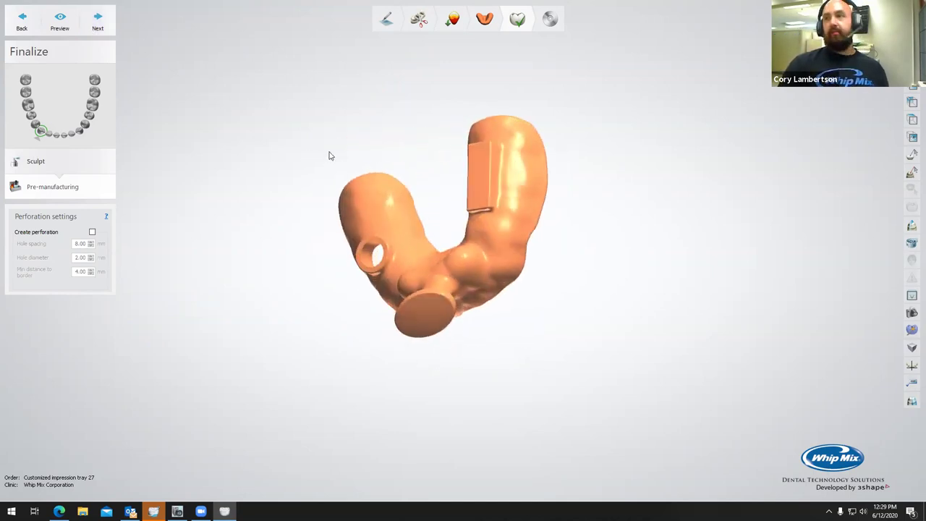
click(92, 233)
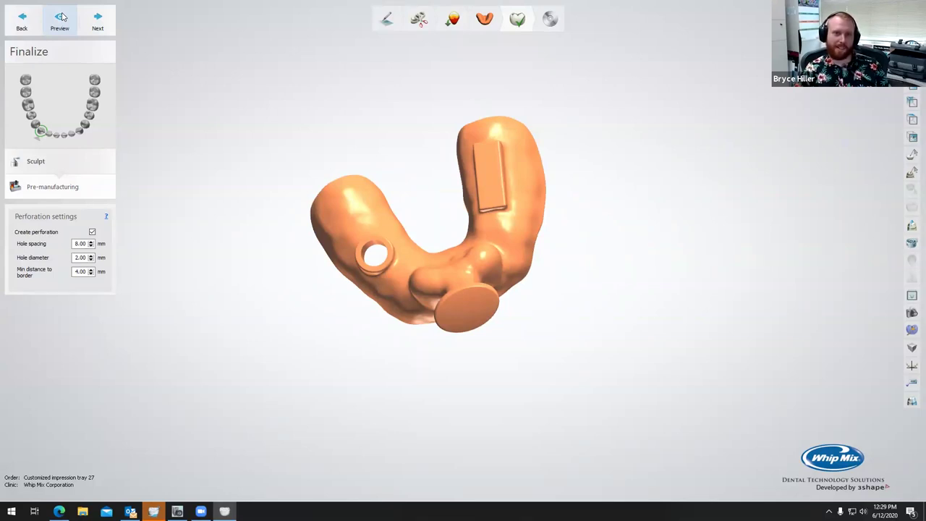
click(61, 18)
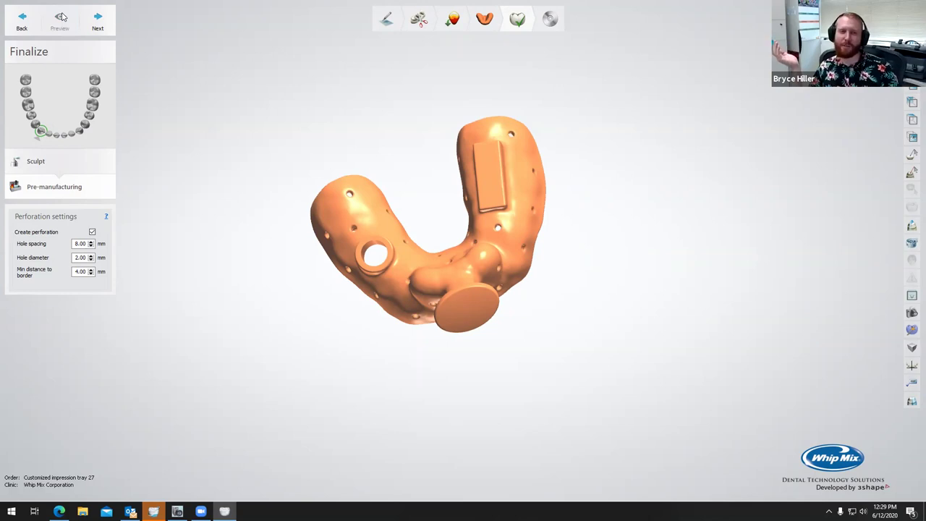
- Examine the perforation holes across the tray's outer surface, around the handle, coping well and finger stop
scroll(404, 217, up, 3)
right_drag(364, 257, 371, 282)
right_drag(447, 178, 387, 298)
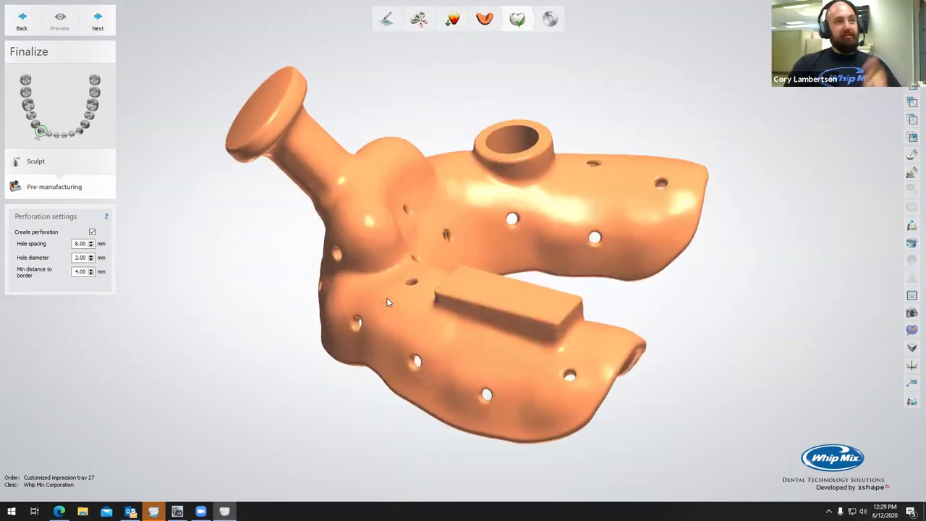
right_drag(415, 263, 405, 302)
scroll(393, 235, down, 3)
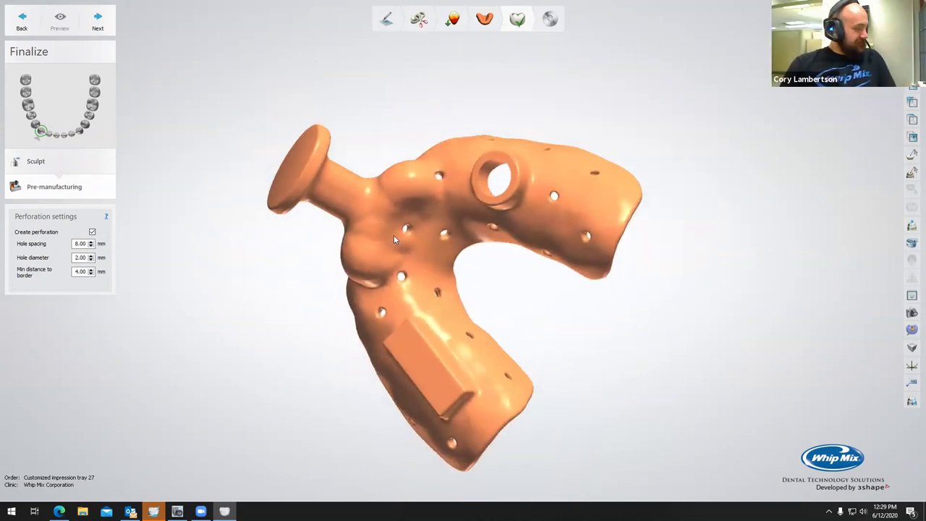
right_drag(418, 200, 385, 235)
right_drag(492, 279, 152, 292)
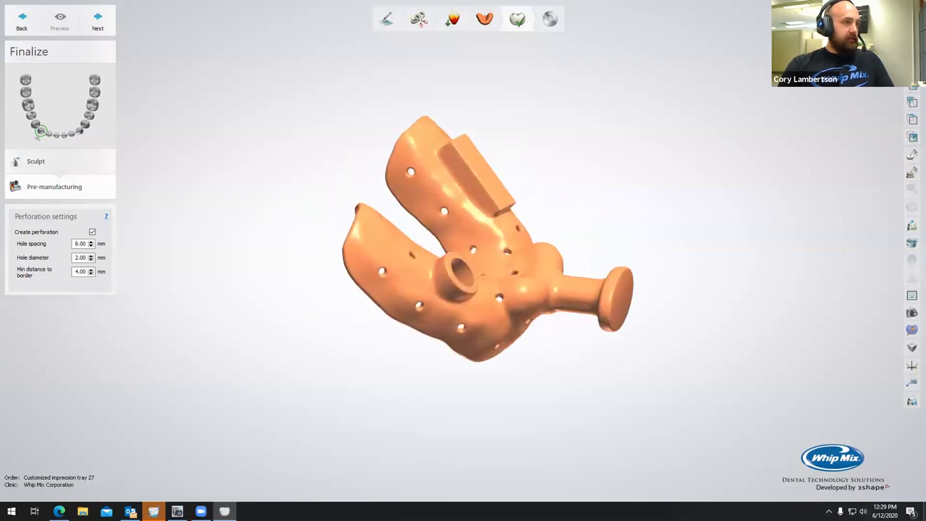
- Set the perforation hole diameter to 4 mm and the hole spacing to 5 mm, and preview the perforated tray
click(81, 258)
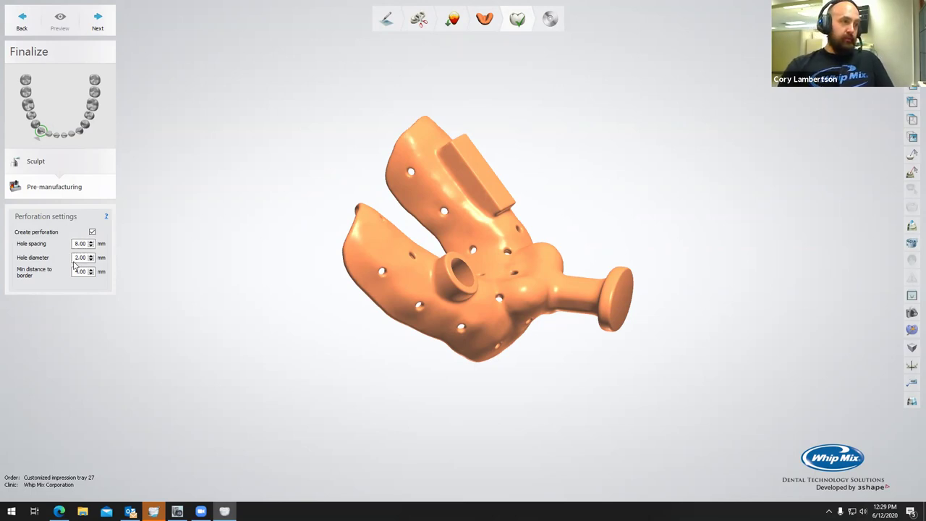
drag(73, 258, 102, 251)
click(81, 245)
scroll(78, 257, up, 2)
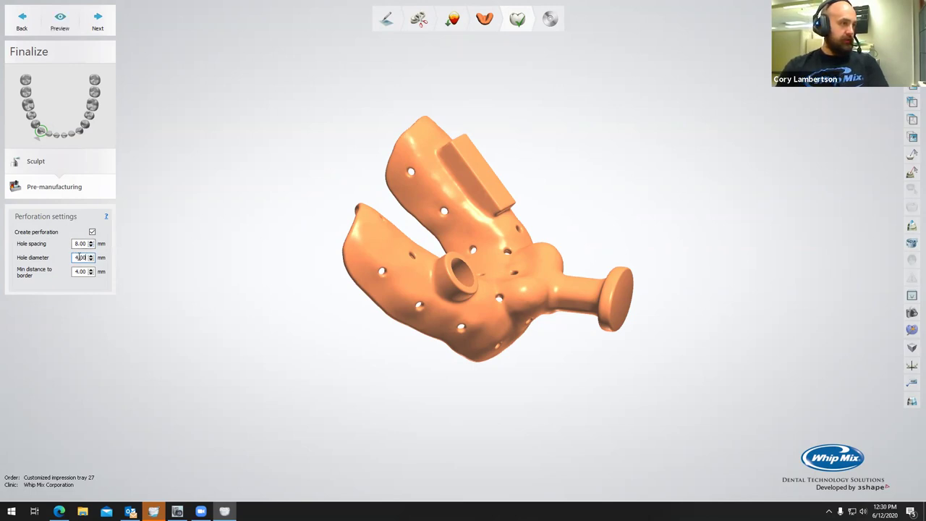
click(85, 245)
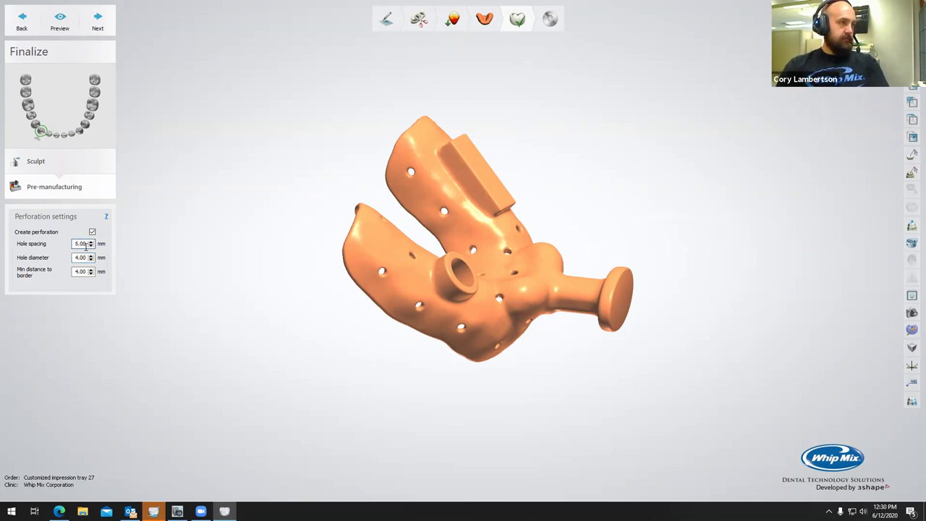
click(61, 23)
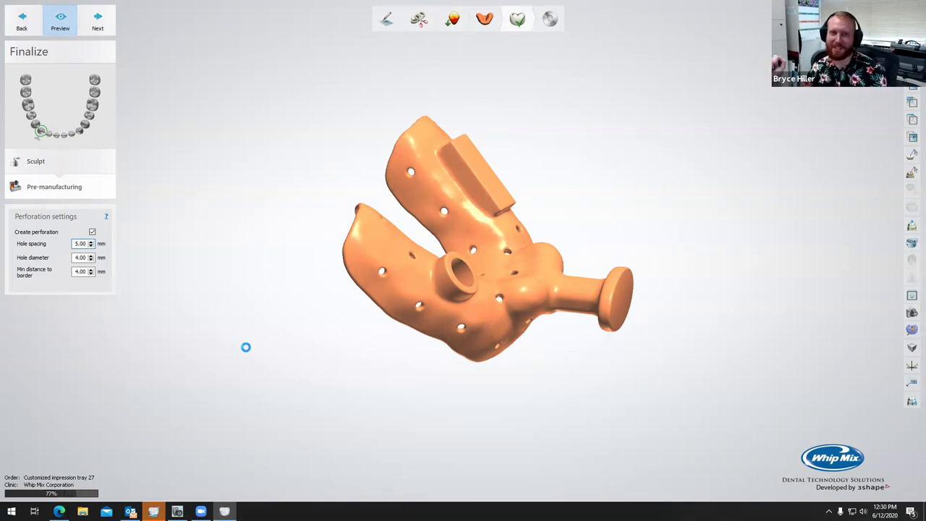
right_drag(341, 328, 380, 278)
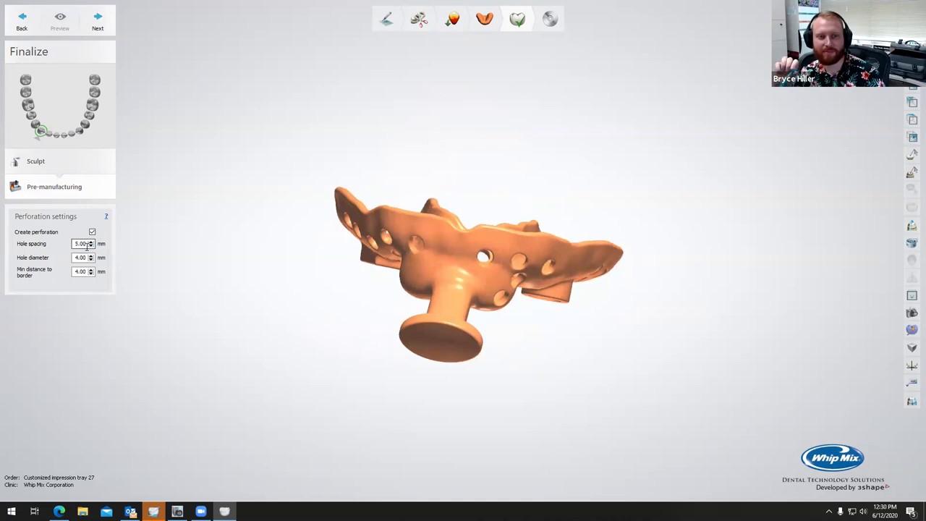
- Set the perforation hole spacing to 6 mm and preview the tray again
click(87, 246)
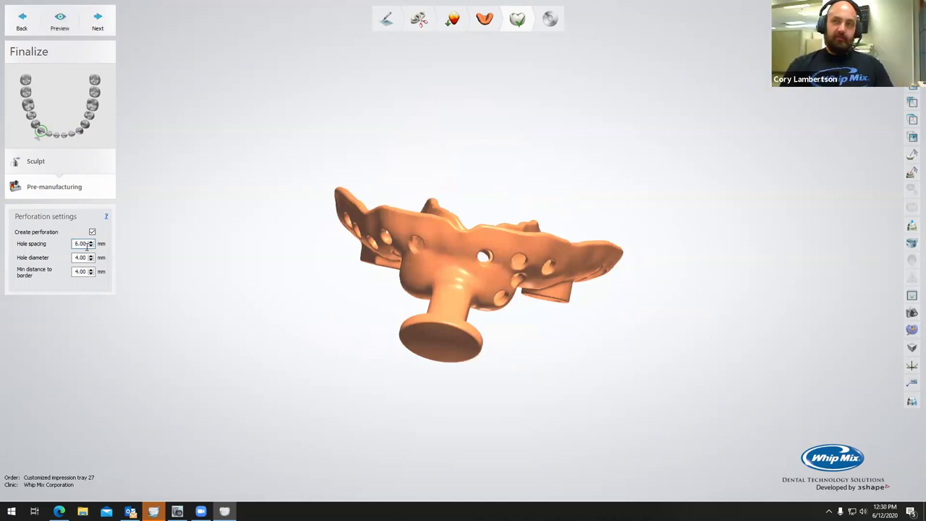
right_drag(289, 248, 167, 271)
right_drag(304, 287, 351, 262)
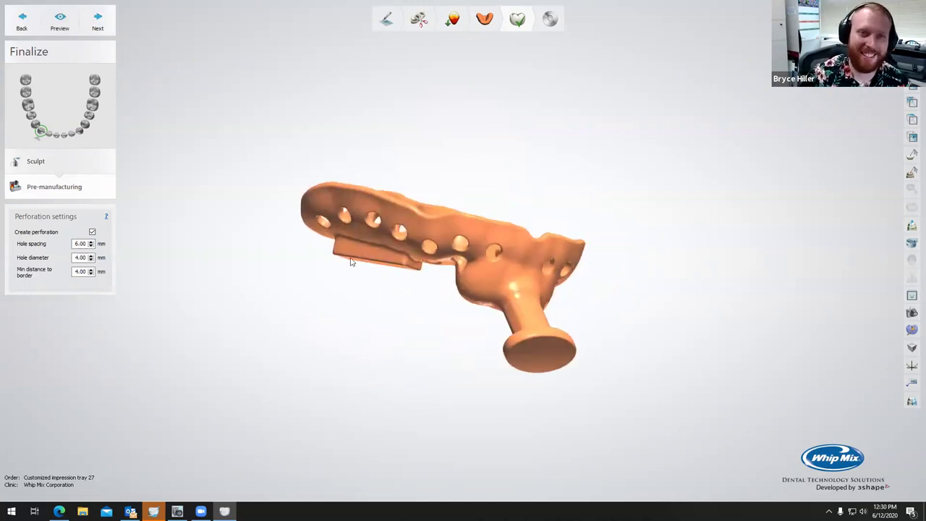
click(60, 21)
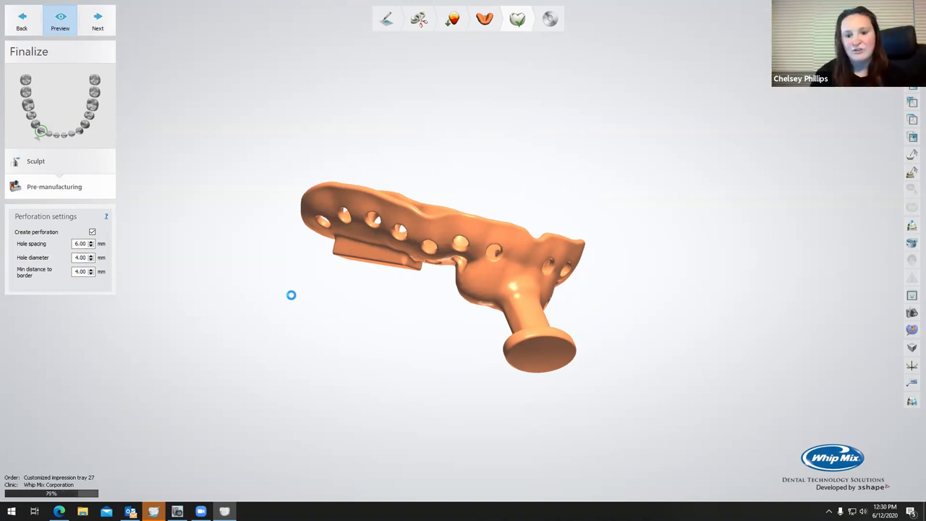
right_drag(301, 257, 326, 221)
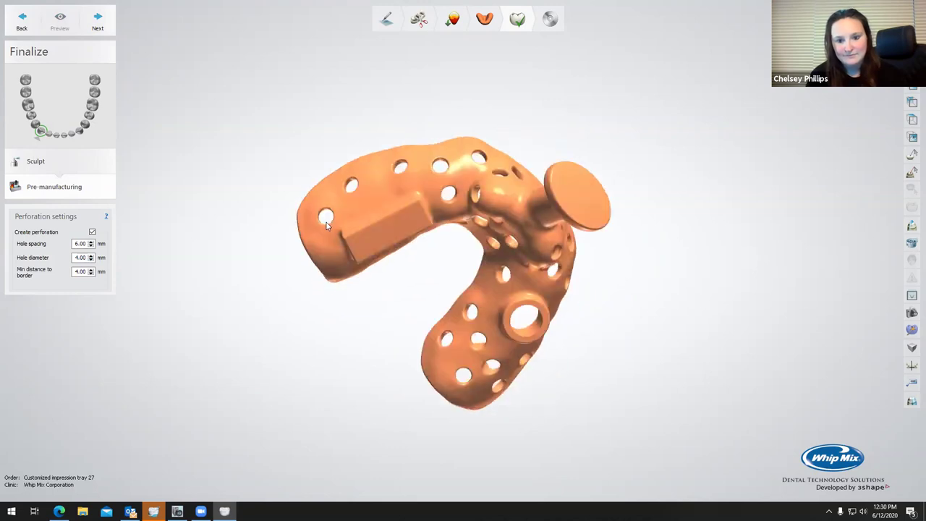
- Set the perforation hole diameter to 2.5 mm and preview the result over the whole tray
scroll(326, 221, up, 5)
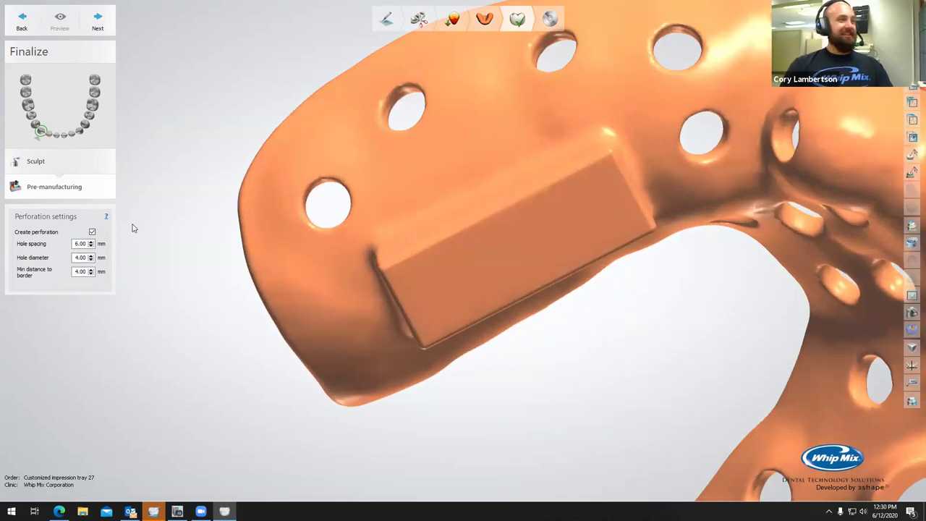
scroll(81, 258, down, 3)
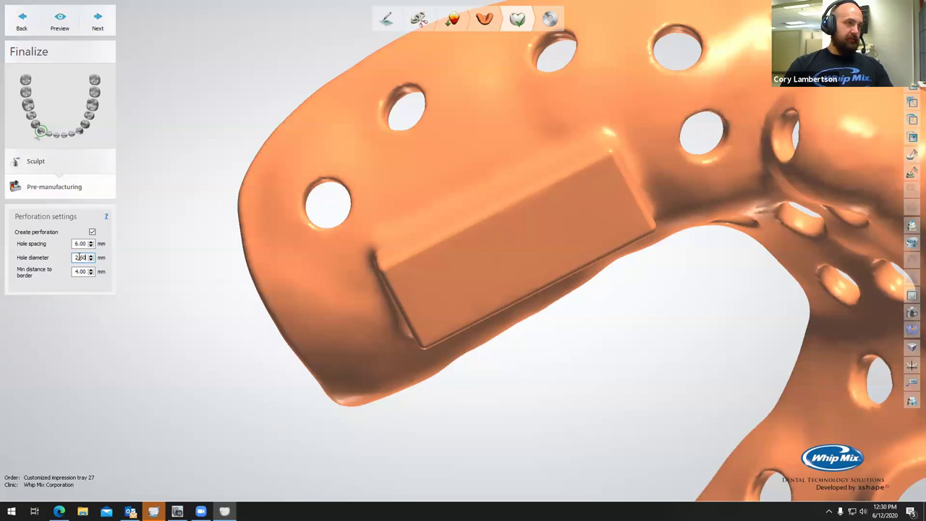
click(59, 29)
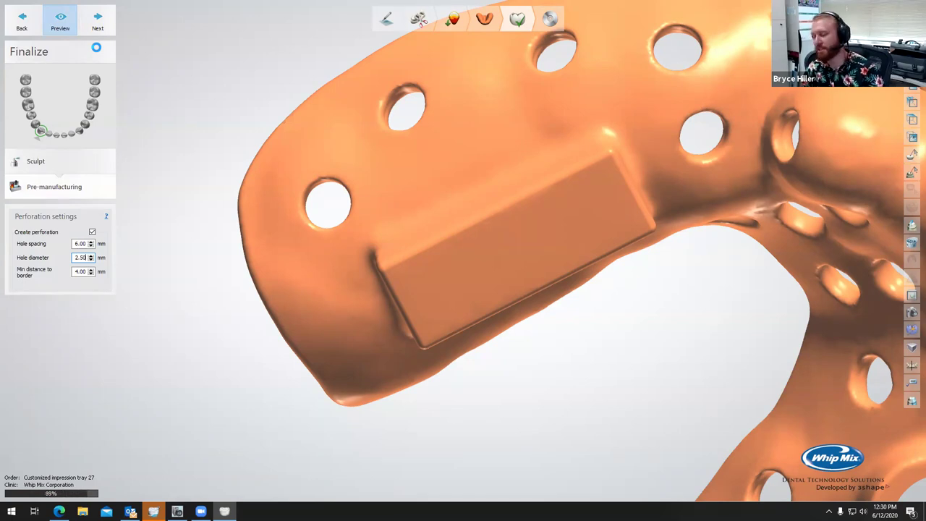
right_drag(256, 115, 299, 311)
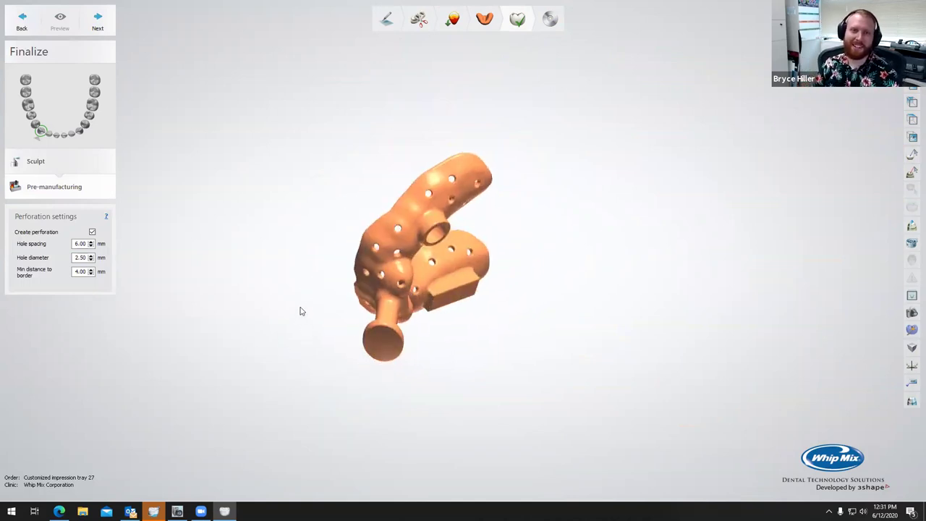
right_drag(405, 276, 381, 239)
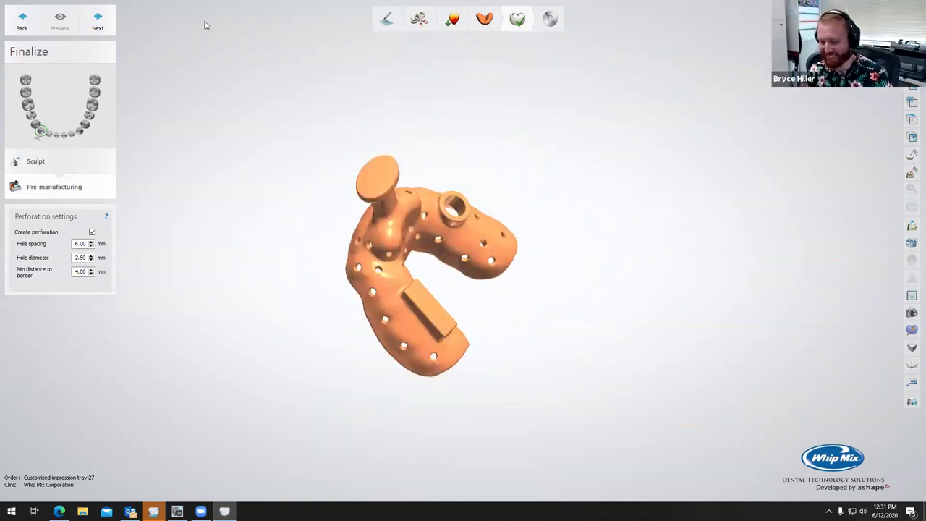
- Finalize the perforated tray, dismiss the error message, and save and close the design
click(98, 22)
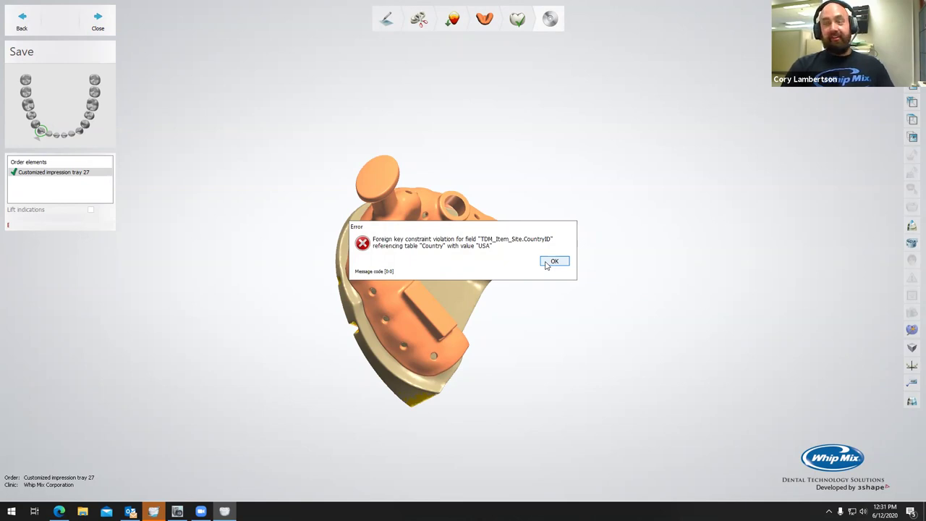
click(548, 264)
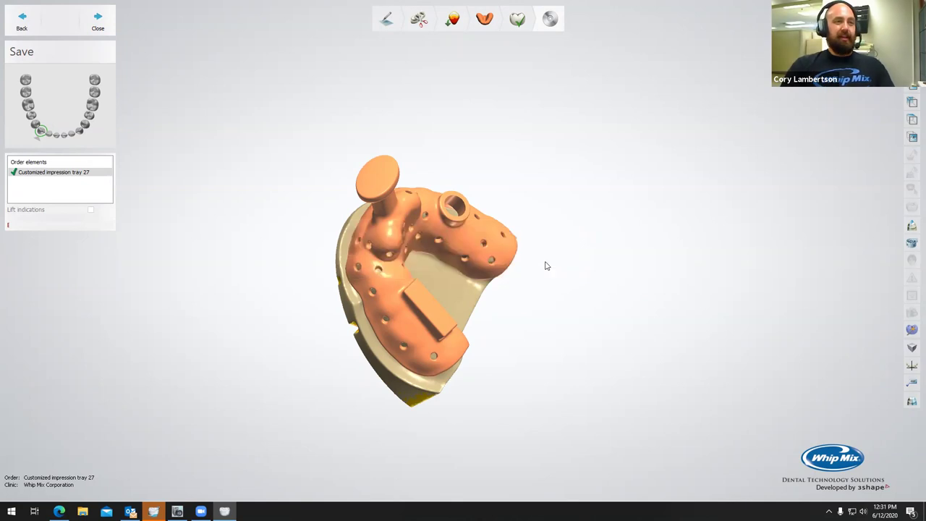
middle_drag(442, 285, 487, 269)
right_drag(487, 270, 434, 289)
right_drag(405, 187, 339, 283)
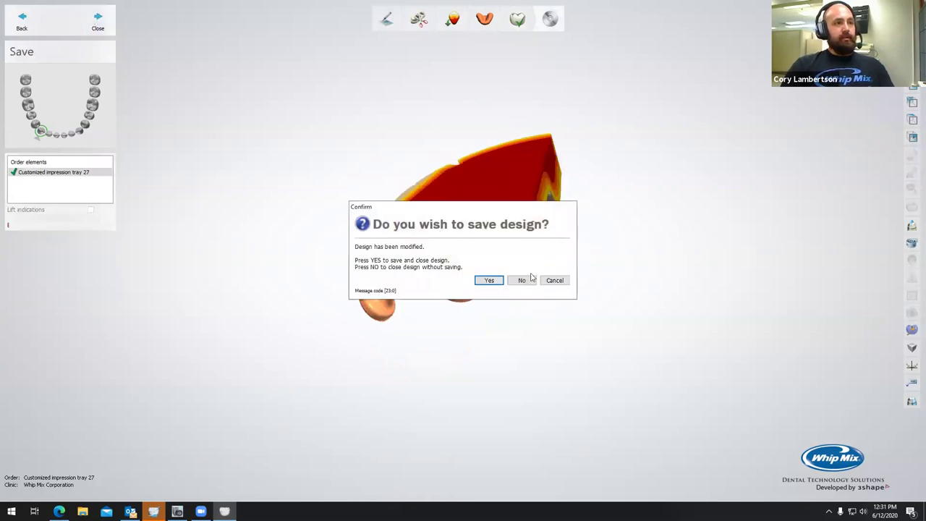
click(489, 283)
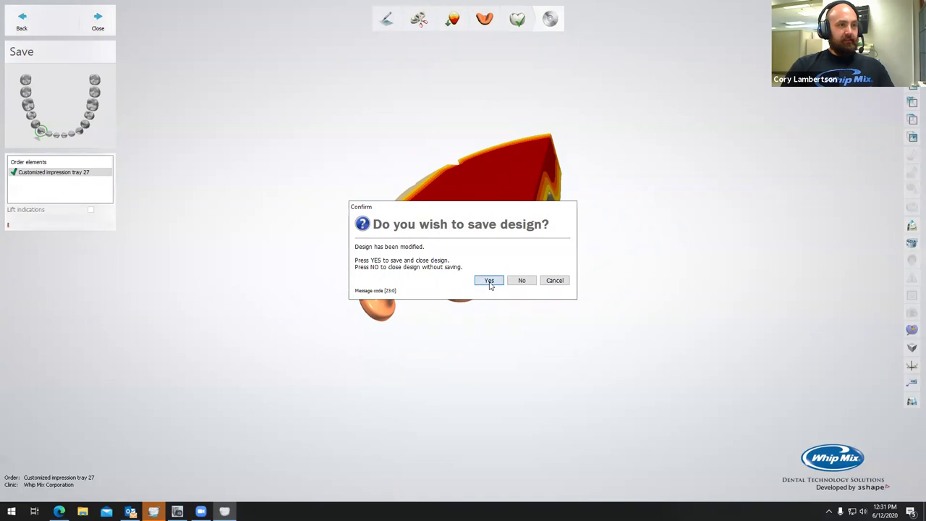
click(101, 29)
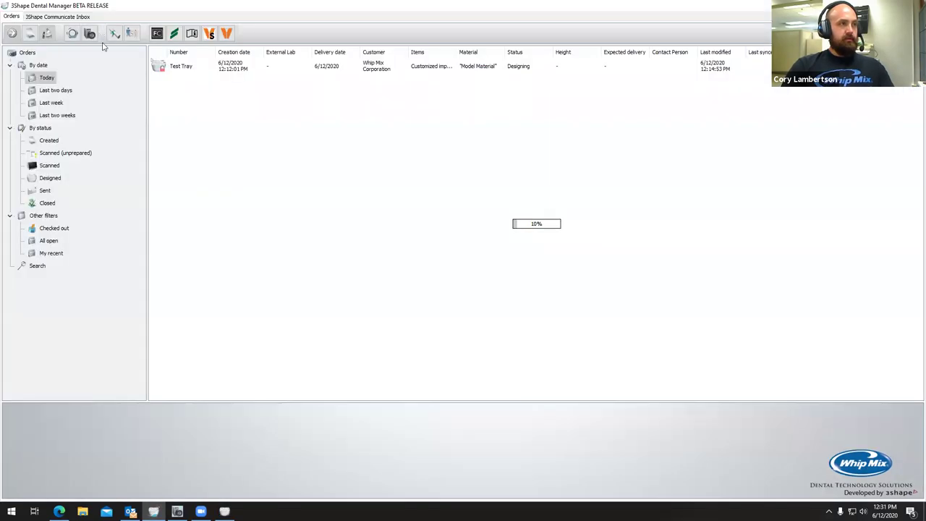
- Generate the CAM output for the Test Tray order
click(198, 67)
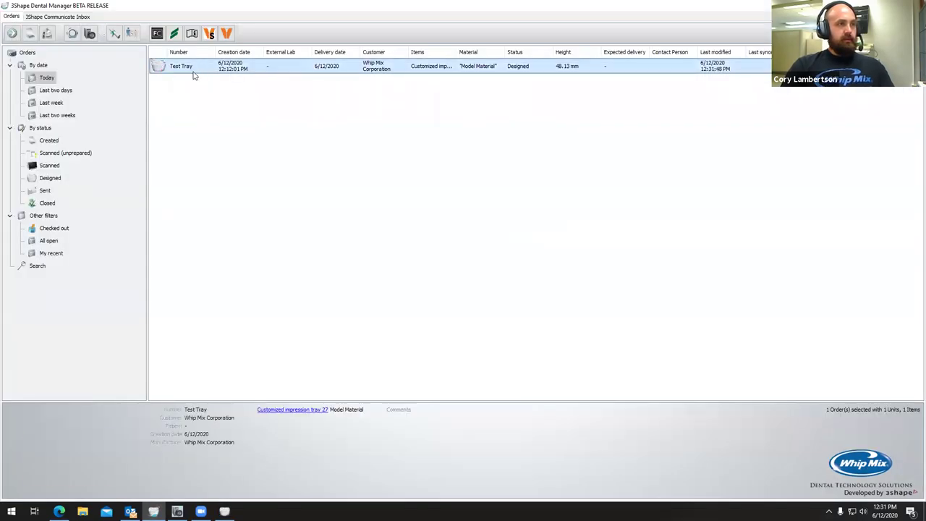
right_click(193, 71)
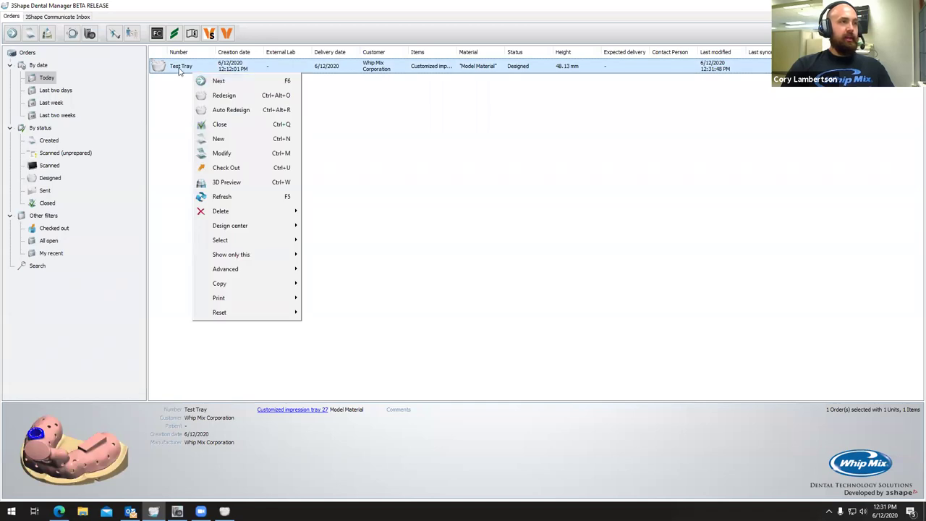
right_click(179, 67)
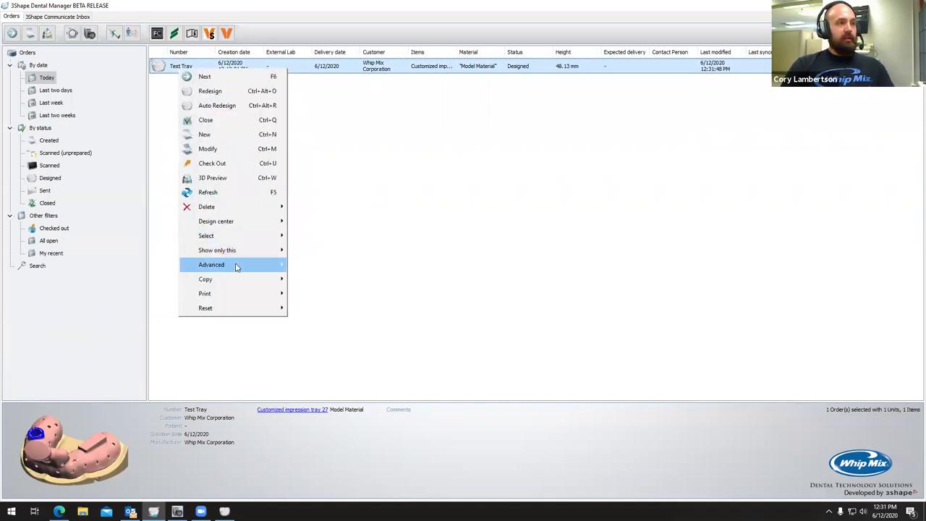
mouse_move(239, 266)
click(340, 323)
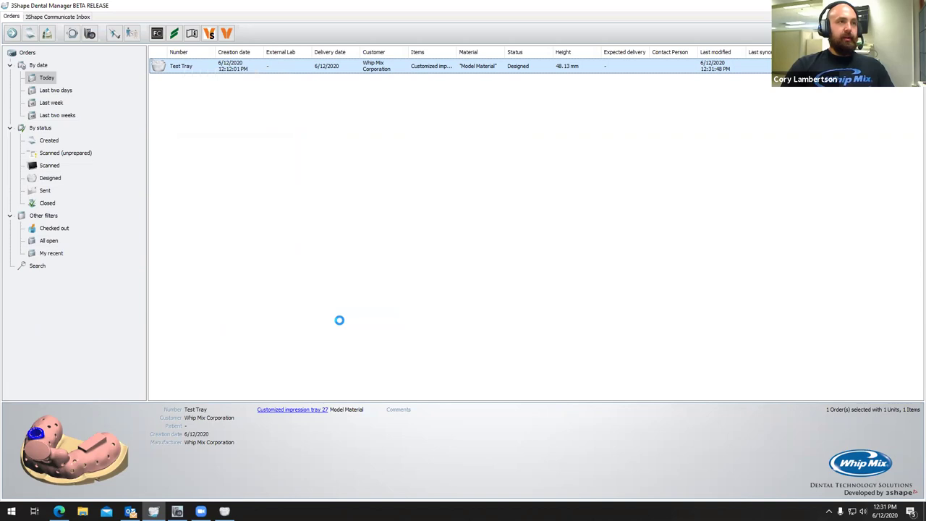
- Open the Test Tray order's CAM folder, copy the Test Tray_0 file and minimize the folder window
right_click(223, 72)
mouse_move(266, 269)
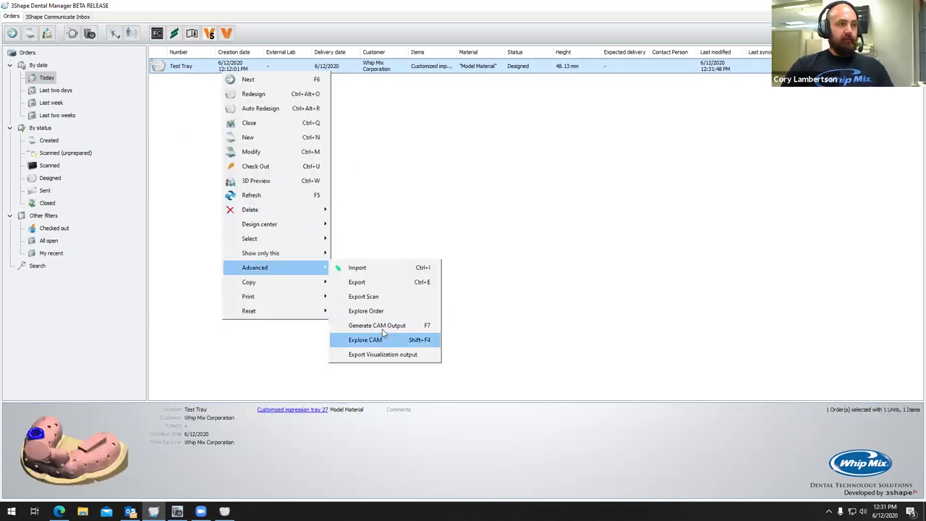
click(426, 337)
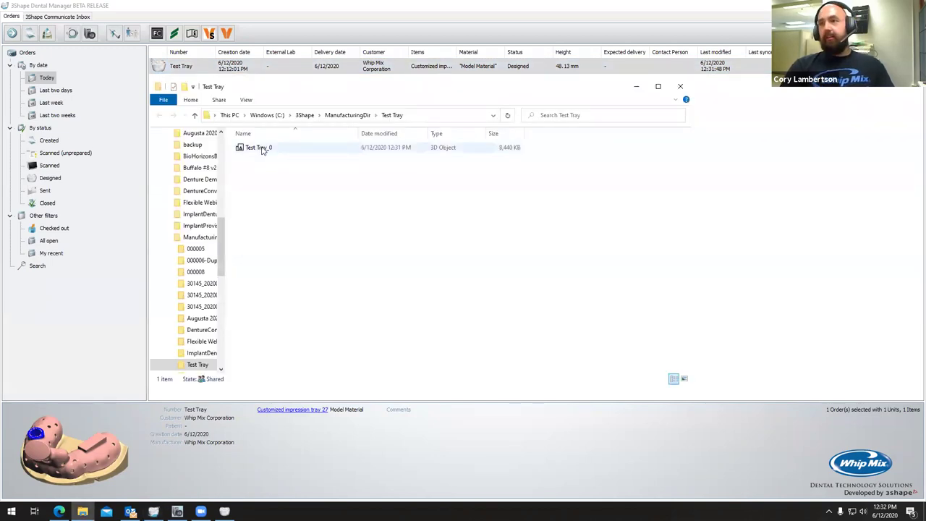
right_click(262, 149)
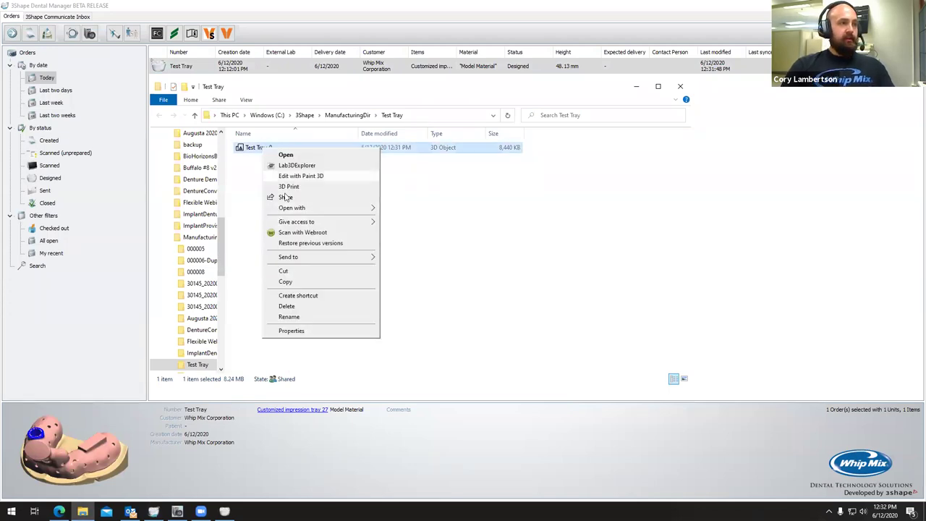
click(290, 282)
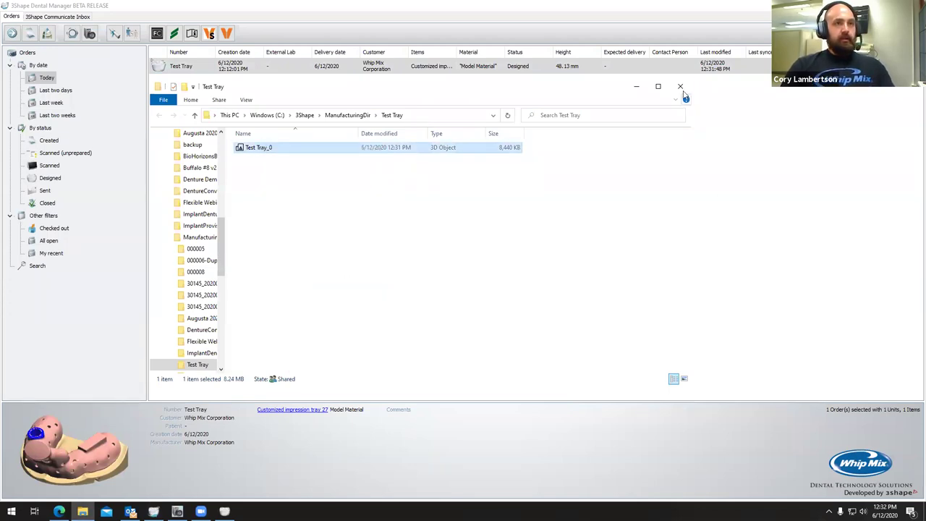
click(636, 86)
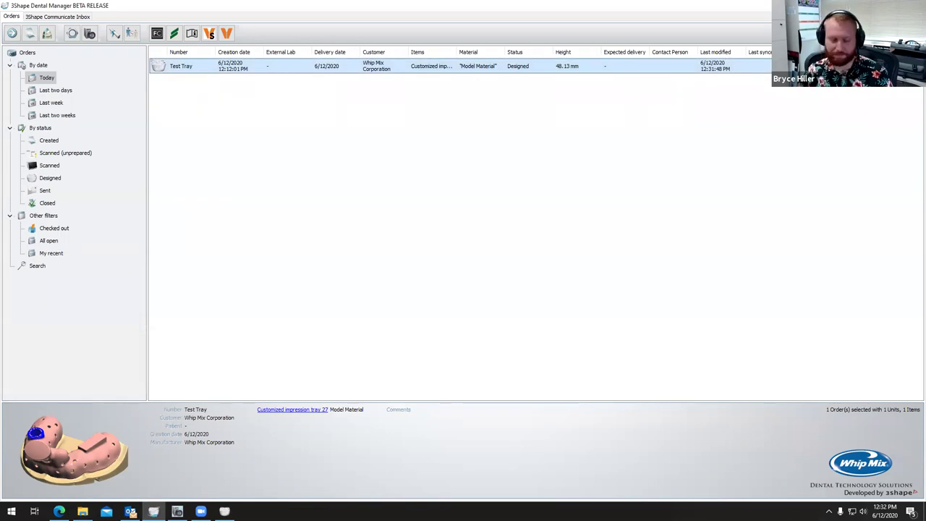
- Switch to Asiga Composer and create a new build for the PRO 4K printer FREEFORM-818150 with Asiga DentaBASE at 0.050 mm slices
key(super+d)
double_click(63, 20)
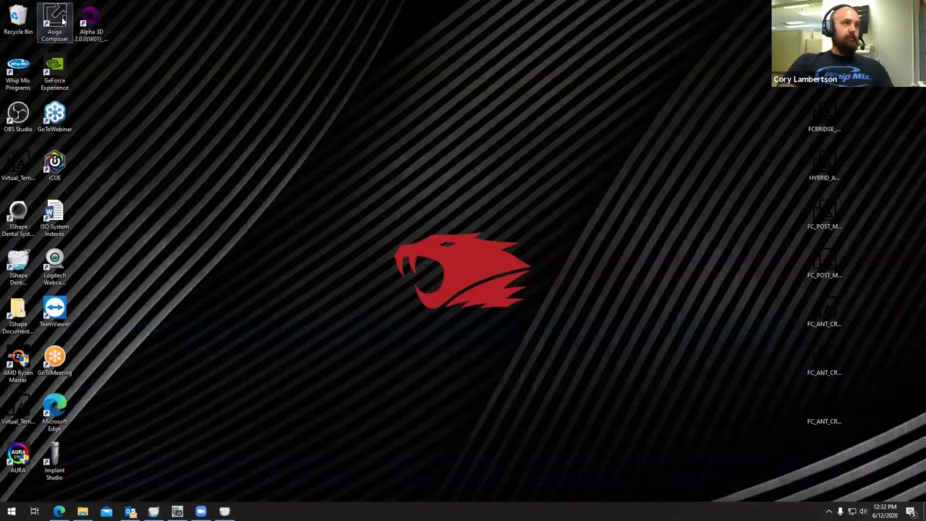
double_click(63, 21)
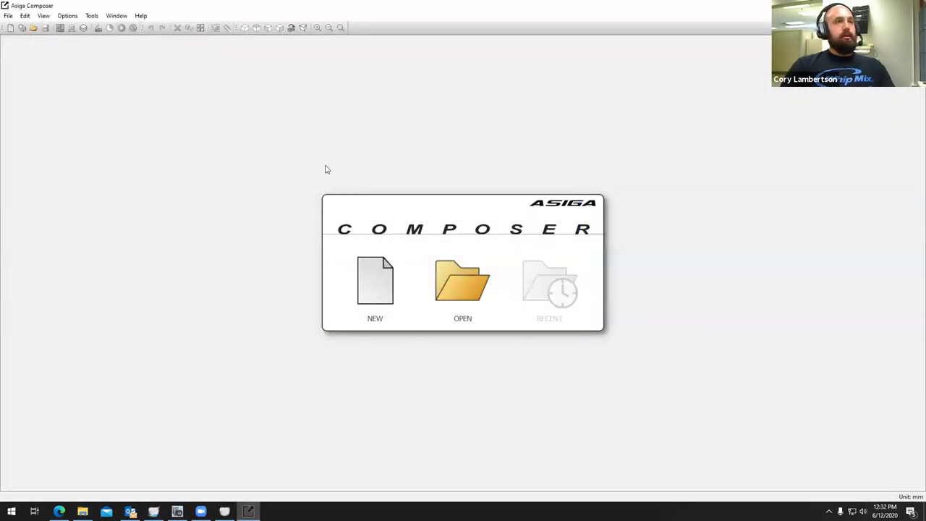
click(552, 176)
click(385, 262)
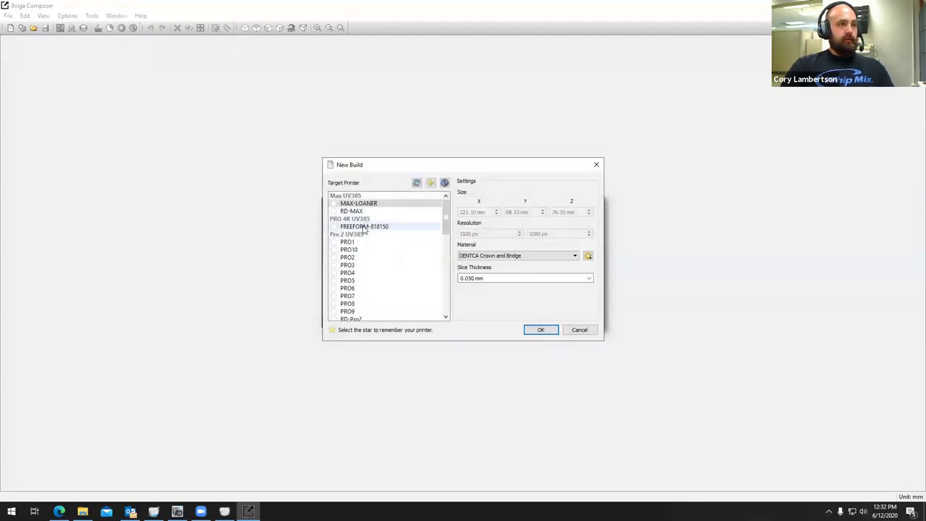
click(364, 227)
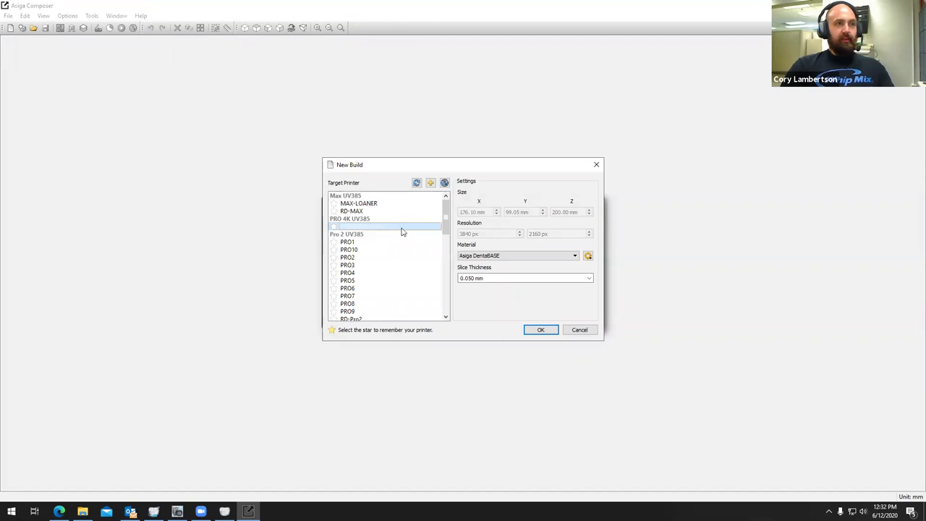
mouse_move(403, 231)
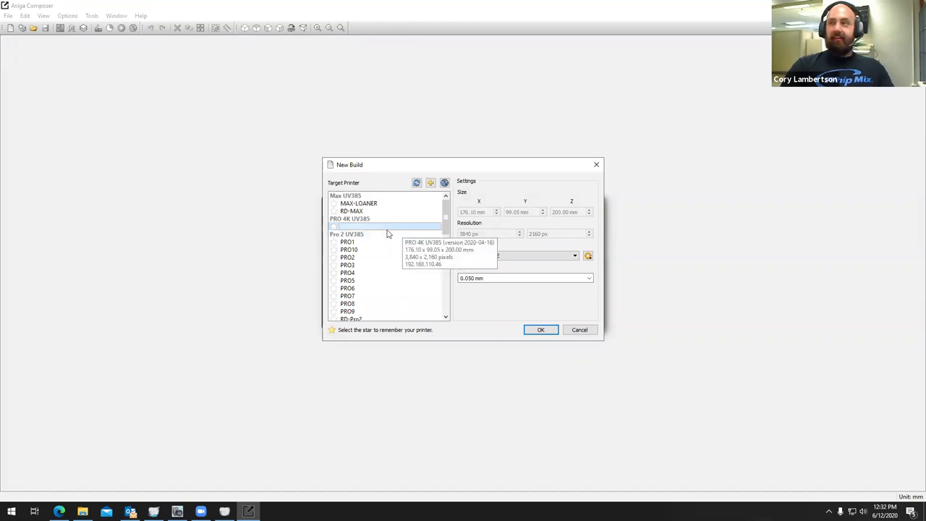
click(540, 329)
- Add Test Tray_0.stl to the empty build at the platform center in millimetres
drag(503, 380, 460, 367)
right_click(461, 367)
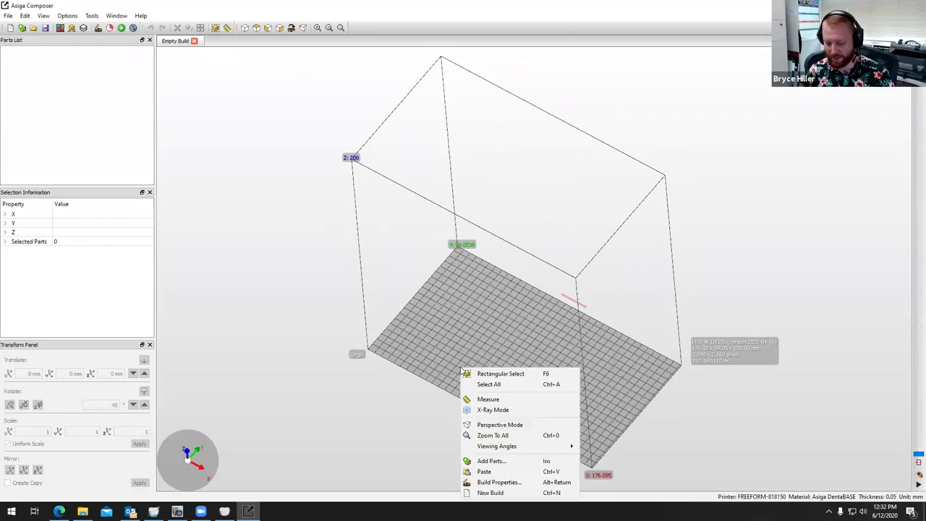
click(486, 461)
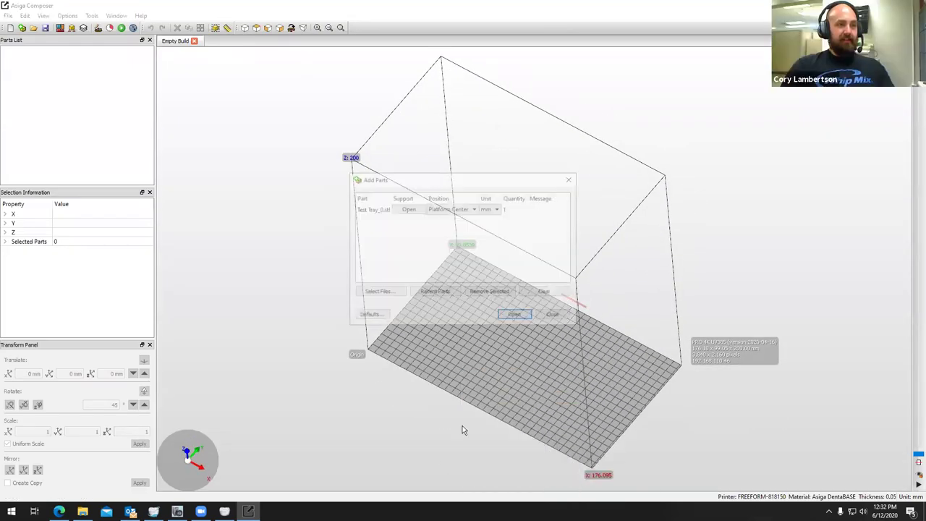
click(515, 317)
- Rotate the tray so the flat end face of its handle points down toward the build platform
right_drag(457, 369, 482, 320)
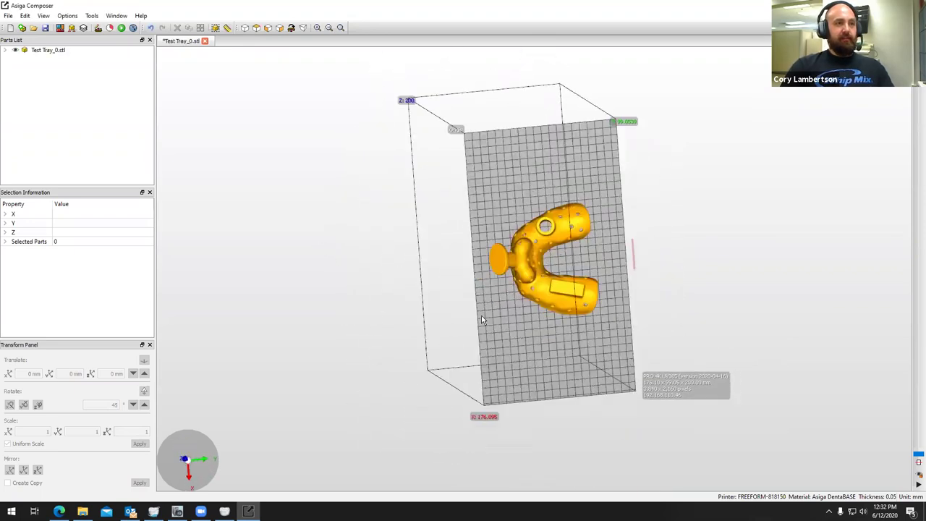
scroll(482, 319, up, 5)
right_drag(536, 293, 548, 243)
scroll(554, 252, down, 3)
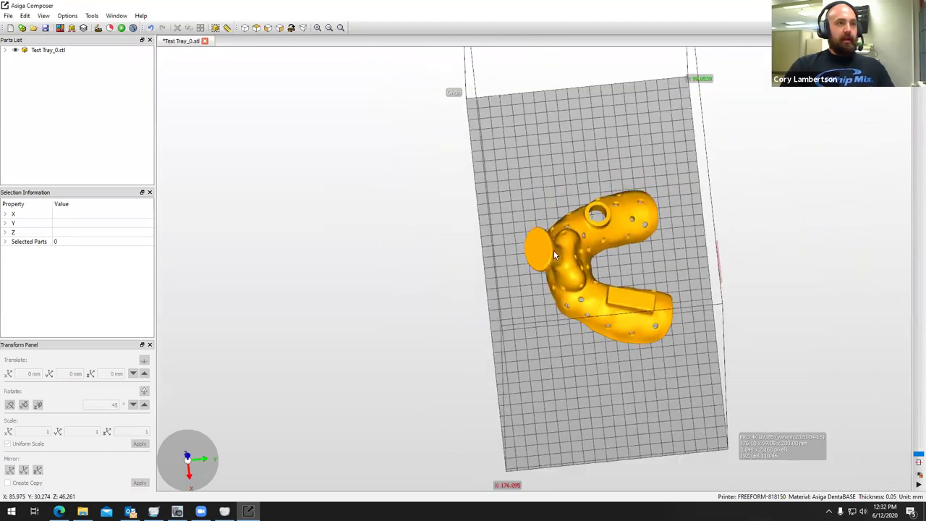
click(554, 255)
right_drag(437, 311, 526, 289)
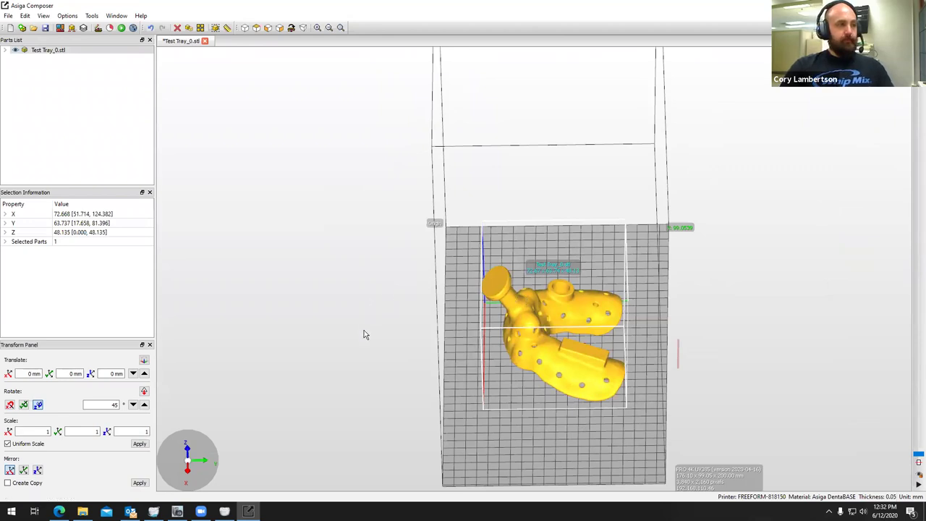
right_drag(434, 304, 463, 307)
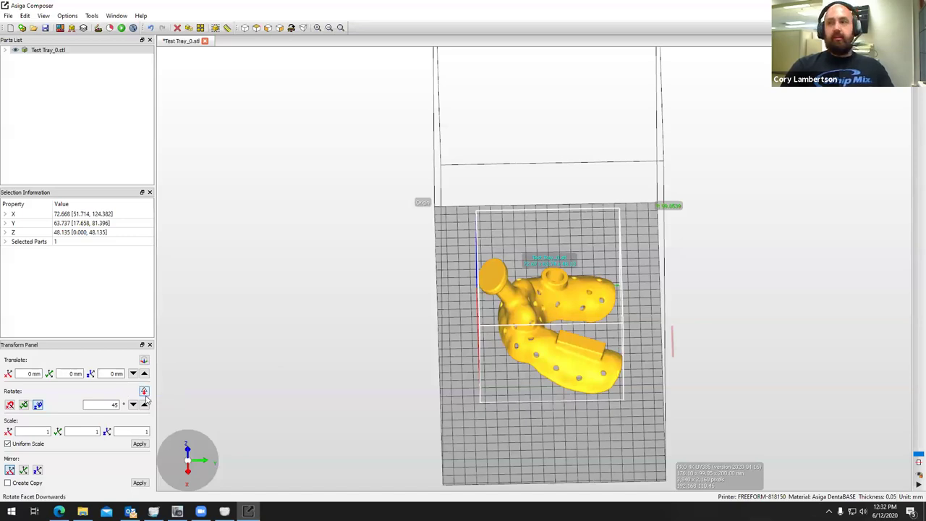
click(144, 391)
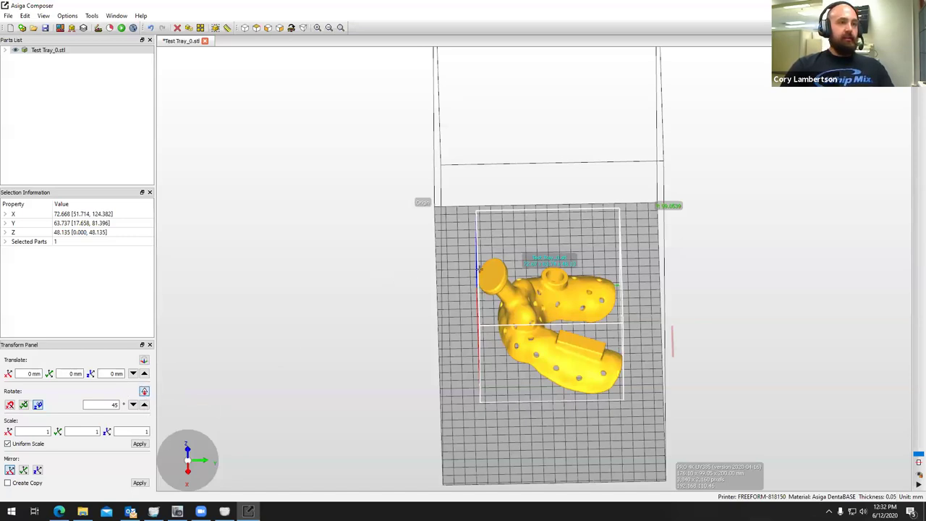
click(481, 271)
drag(480, 317, 58, 325)
- Translate the tray's minimum Z to the platform origin, leaving X and Y set to None
click(144, 360)
click(503, 247)
click(503, 260)
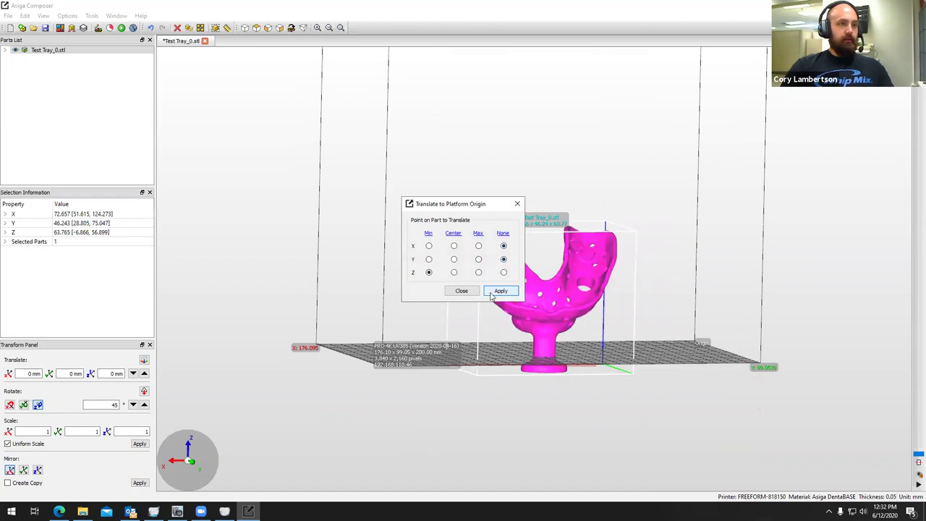
click(495, 292)
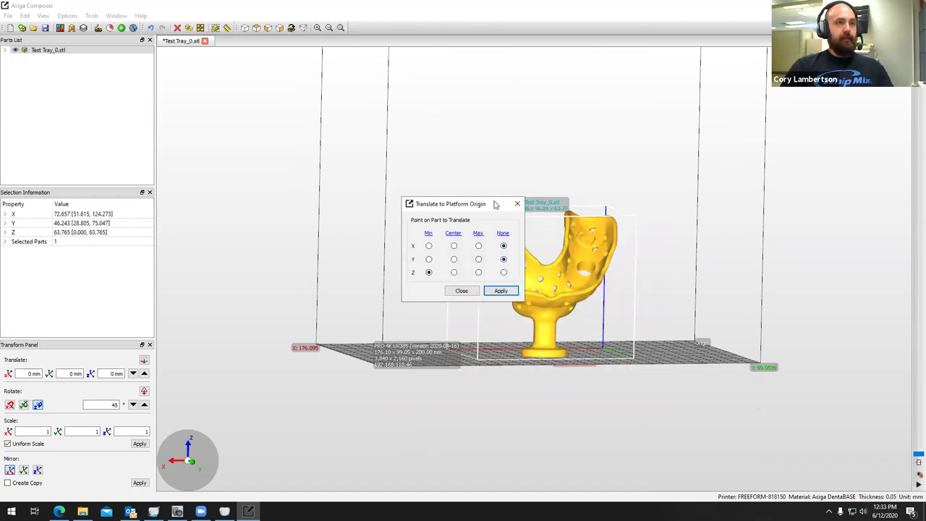
click(517, 204)
- Lower the tray 0.05 mm along Z so the handle's base sinks slightly into the platform
drag(372, 304, 367, 348)
key(f)
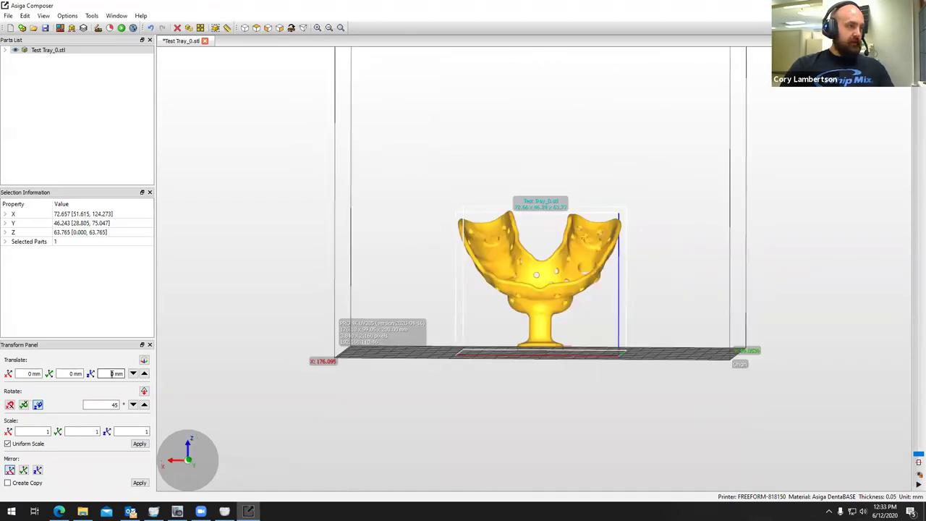
key(Insert)
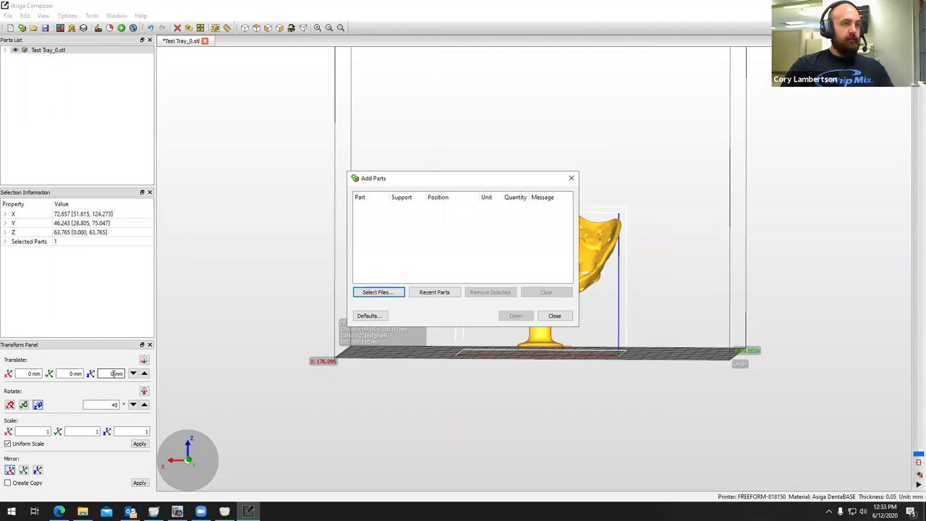
click(554, 315)
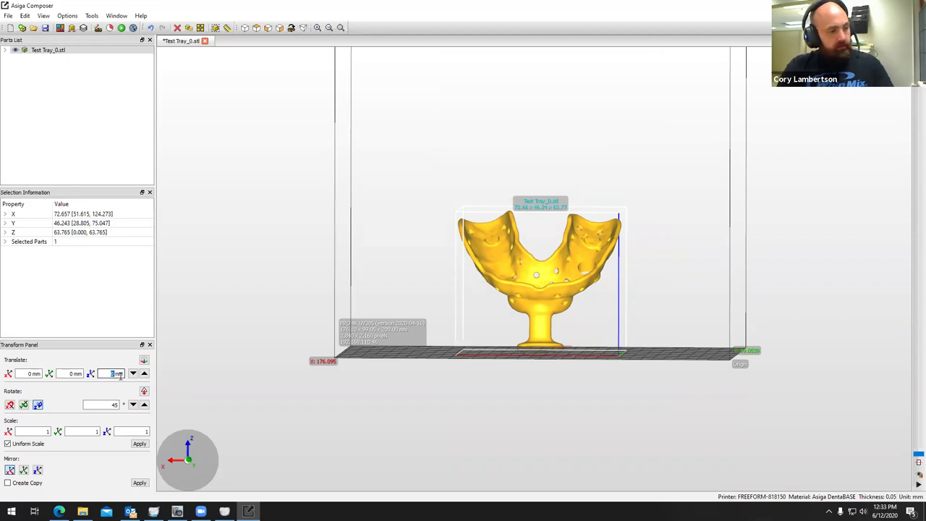
text(.05)
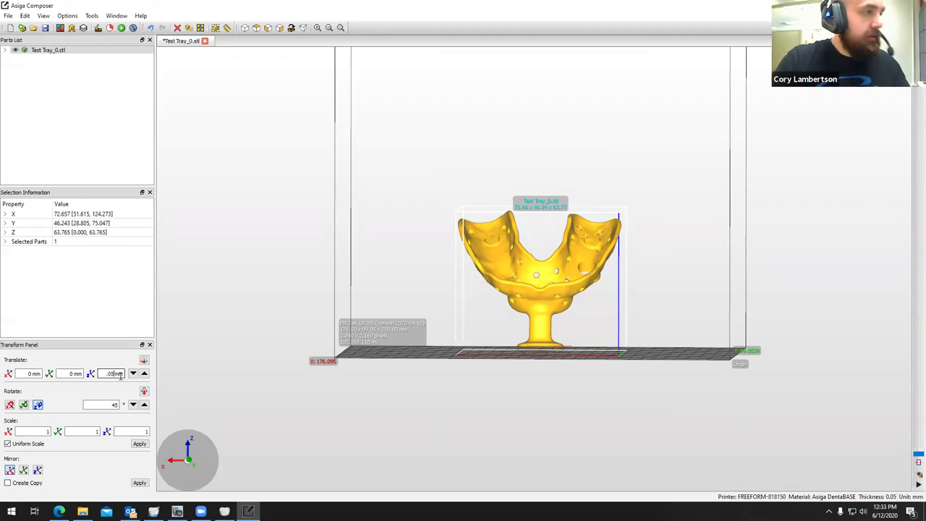
click(133, 373)
right_drag(480, 349, 474, 387)
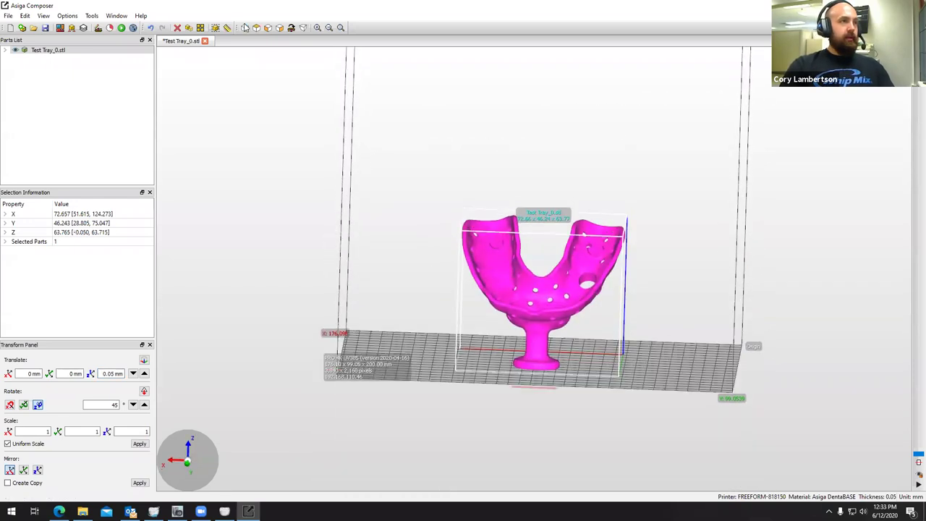
- In top view, move the tray into the platform's rear-left corner and nest a clone of it directly in front
click(256, 27)
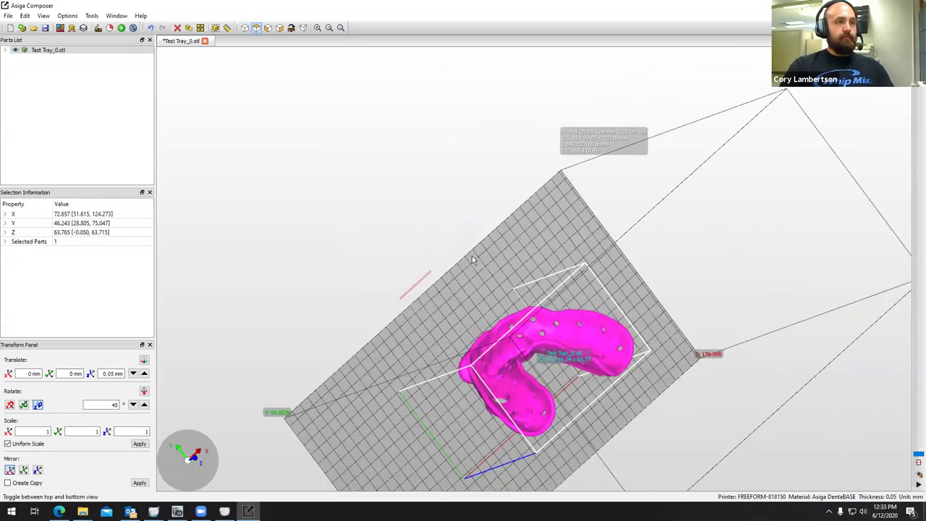
drag(501, 240, 375, 182)
right_click(376, 182)
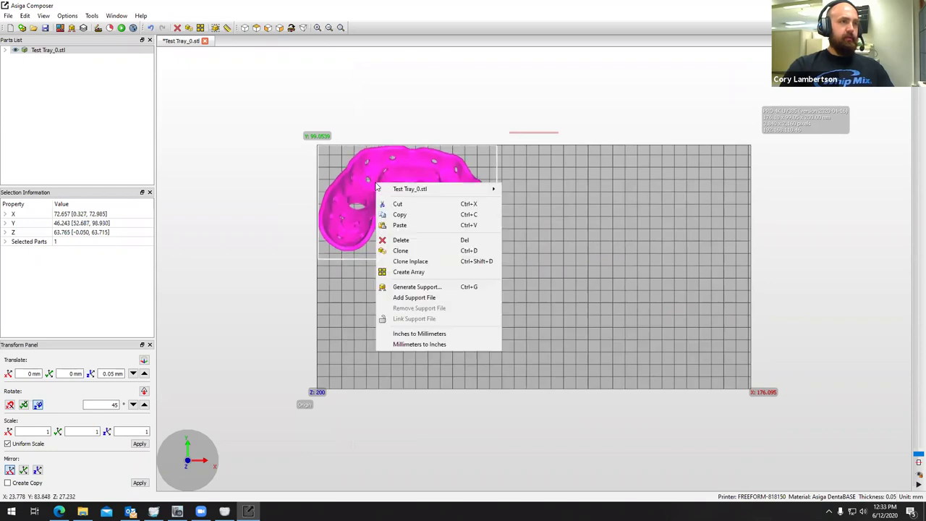
click(405, 254)
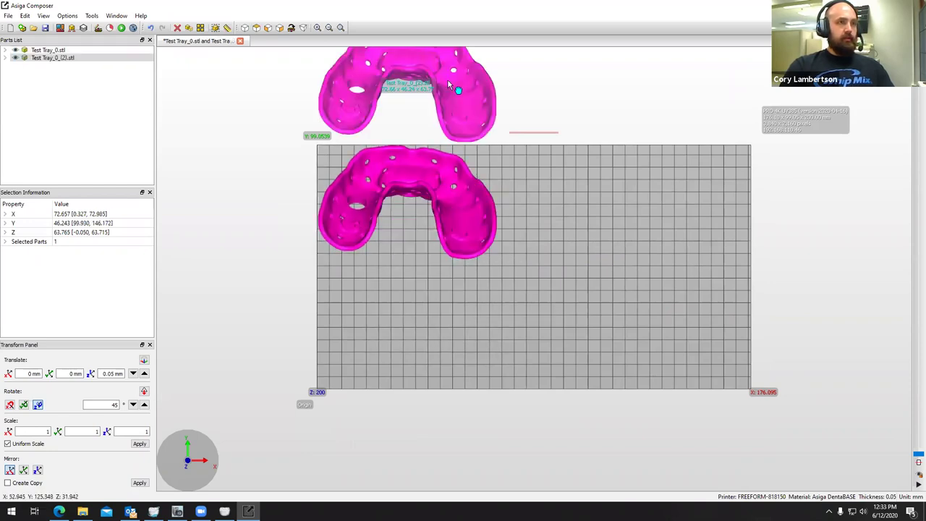
mouse_move(449, 102)
mouse_down()
mouse_move(601, 300)
mouse_move(435, 309)
mouse_move(443, 275)
mouse_up()
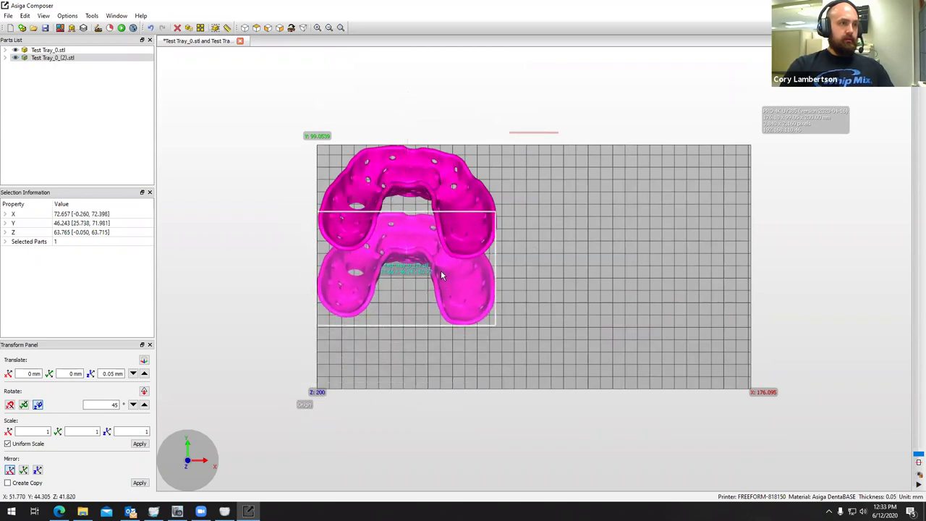
- Clone the second tray and nest the third copy in front of it at the platform's front-left edge
right_click(446, 273)
click(469, 343)
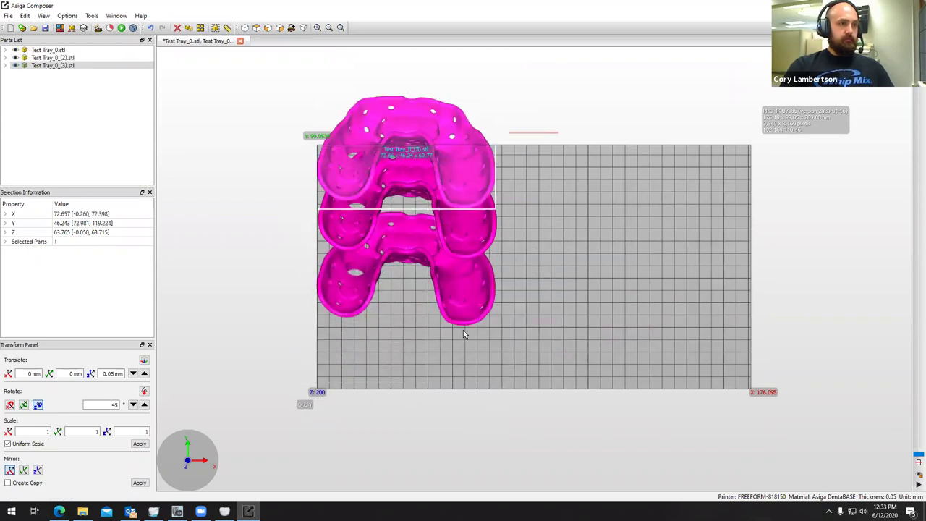
mouse_move(444, 148)
mouse_down()
mouse_move(486, 356)
mouse_move(443, 325)
mouse_up()
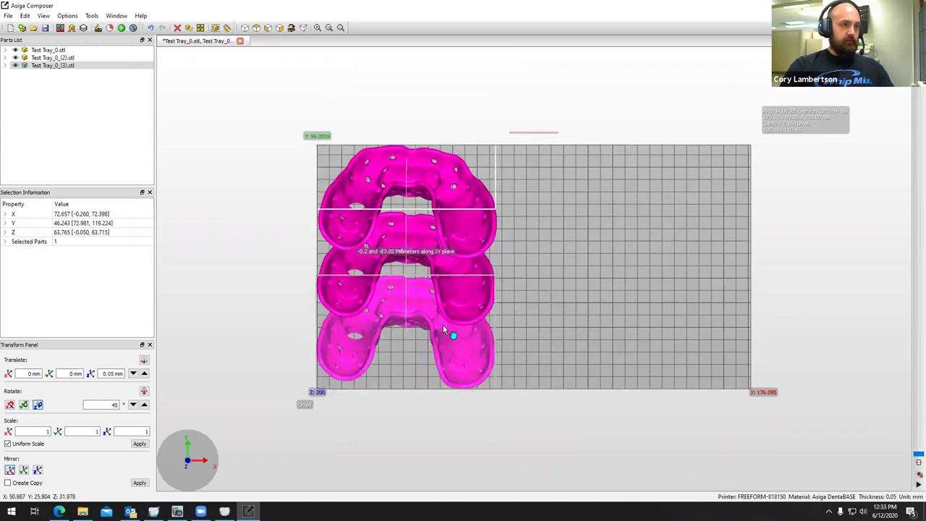
- Clone all three nested trays together to create a second column of three beside the first on the platform
drag(84, 66, 87, 50)
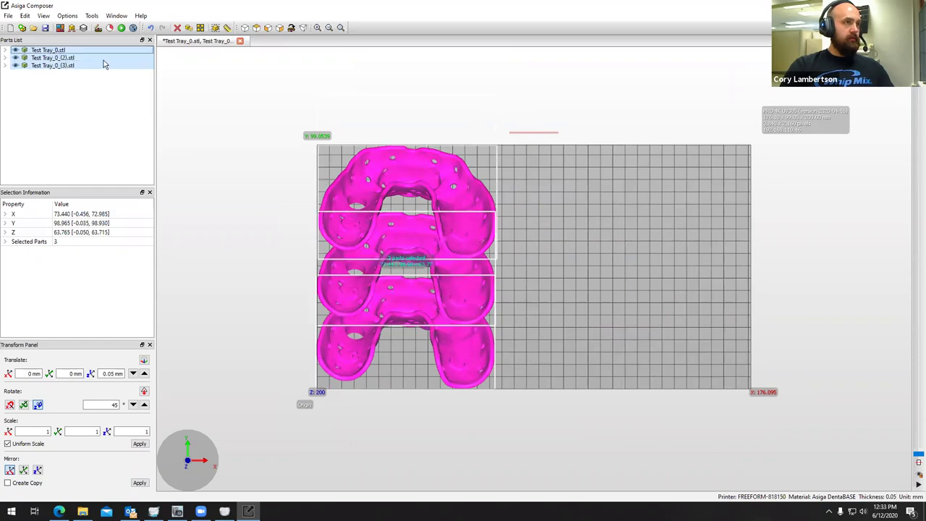
right_click(434, 166)
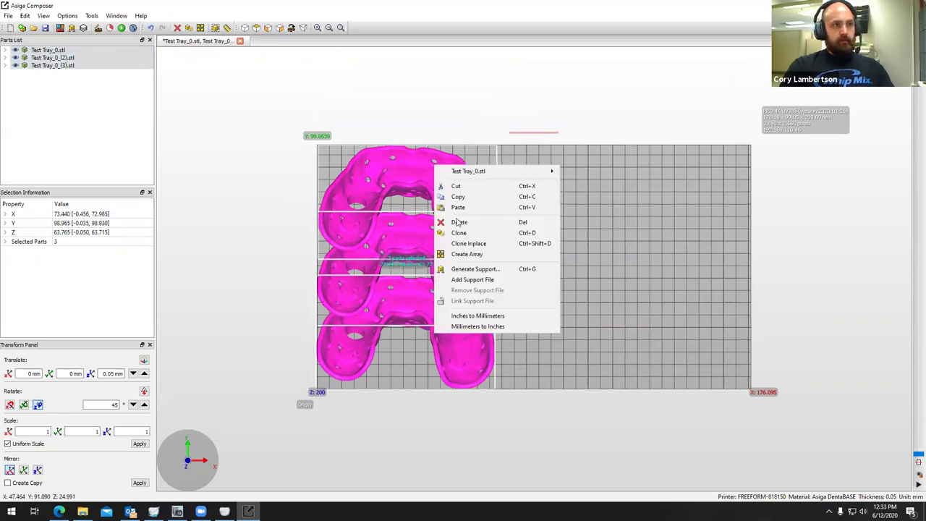
click(459, 233)
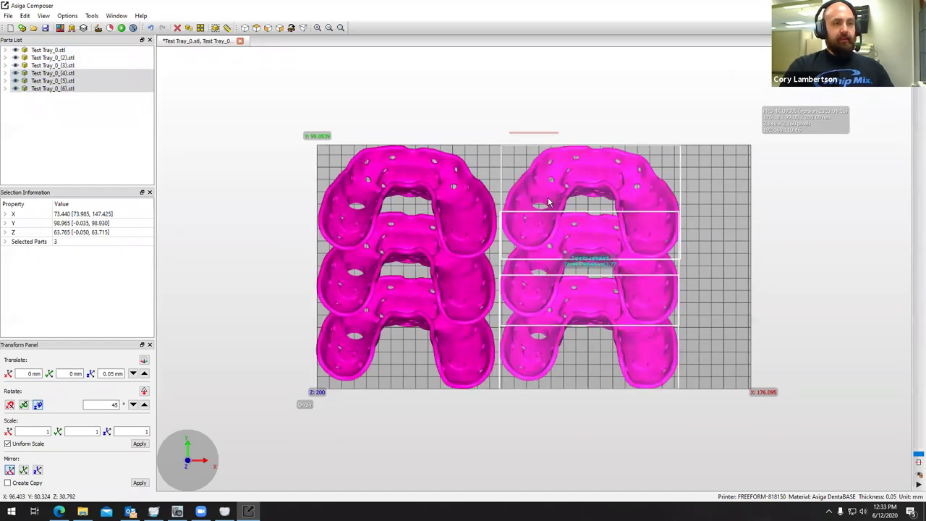
- Deselect the trays and review the build wizard's general settings for all parts, closing it without starting a build
right_drag(740, 221, 276, 93)
click(498, 266)
click(121, 27)
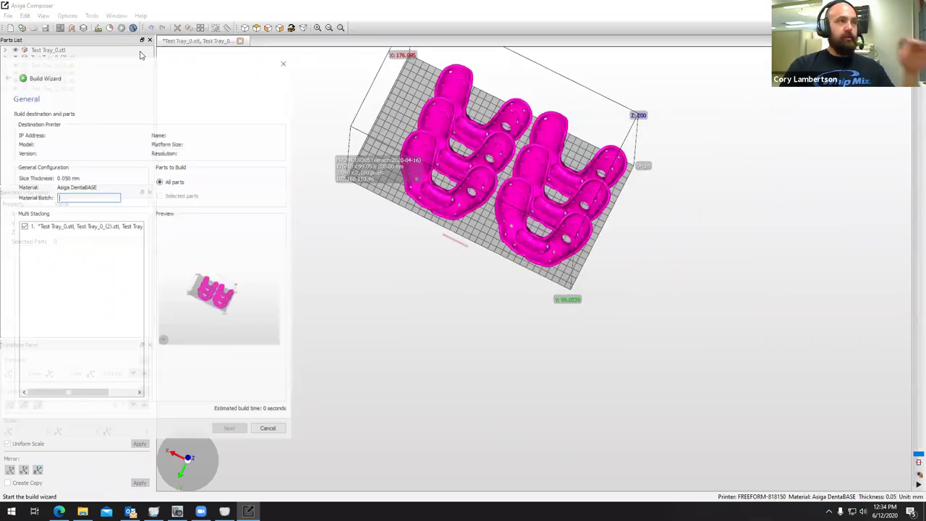
click(267, 432)
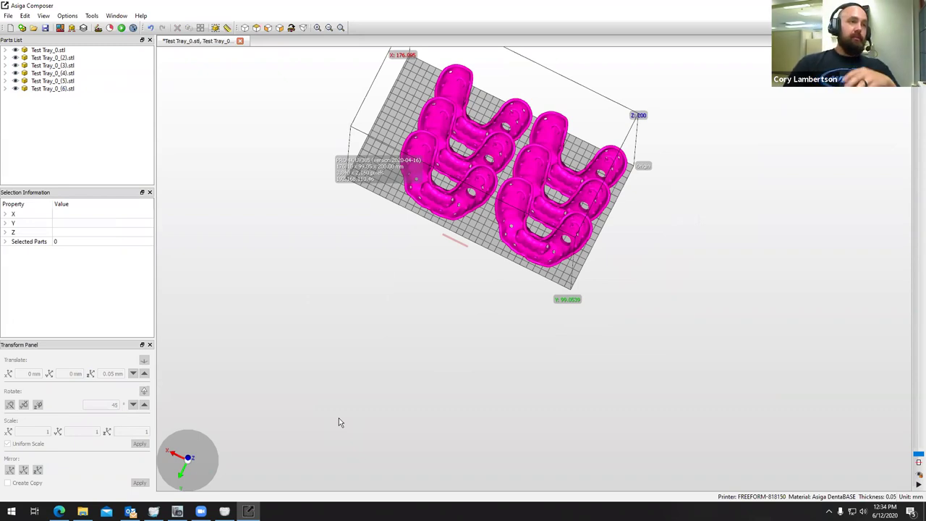
- Examine the two columns of nested trays on the build platform from several angles
scroll(442, 189, down, 4)
right_drag(444, 190, 469, 302)
middle_drag(388, 319, 592, 303)
right_drag(592, 302, 550, 254)
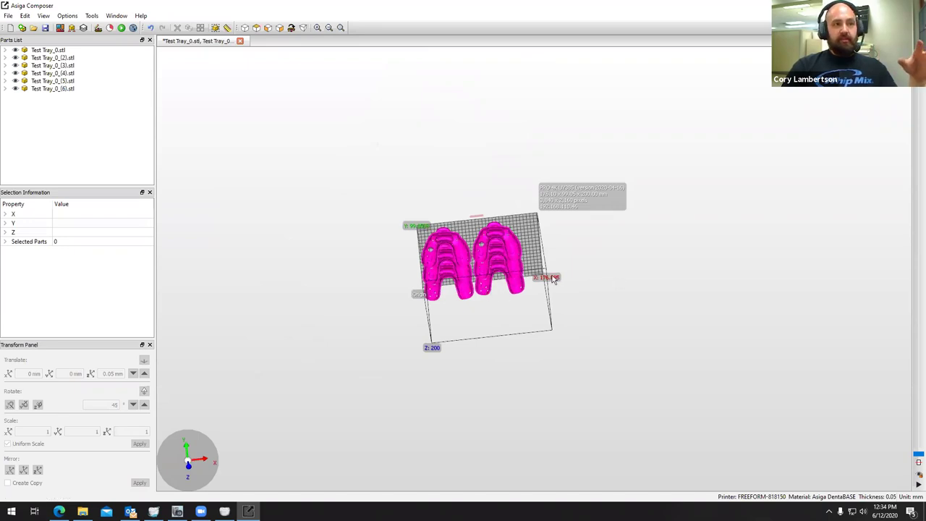
scroll(552, 275, up, 5)
right_drag(568, 288, 592, 245)
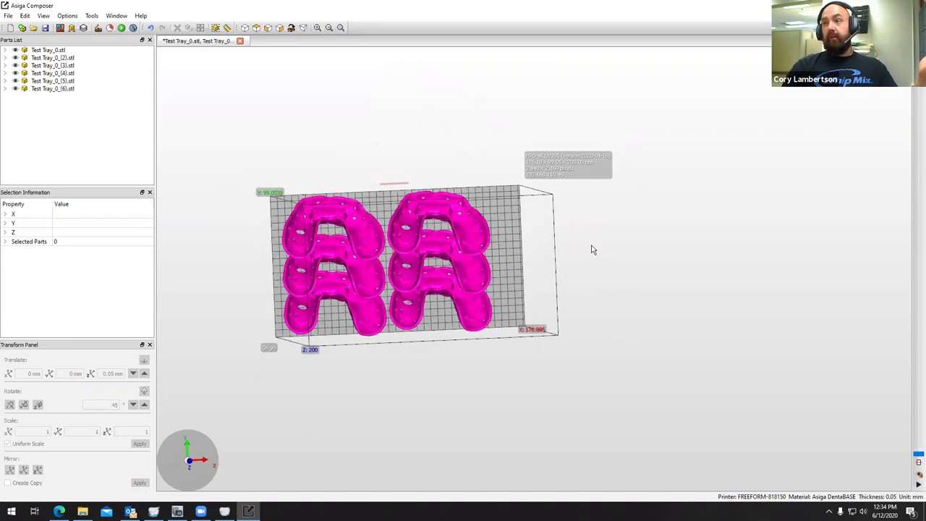
right_drag(507, 280, 576, 280)
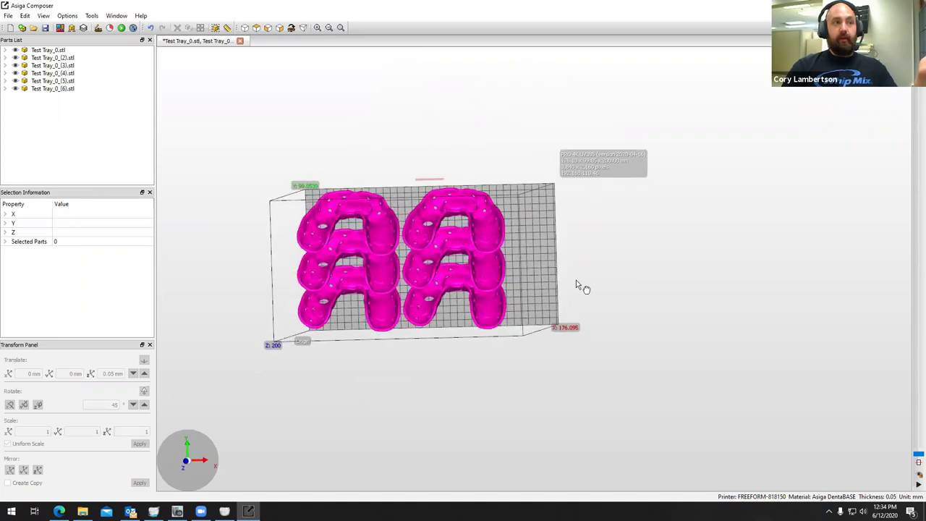
middle_drag(576, 280, 635, 258)
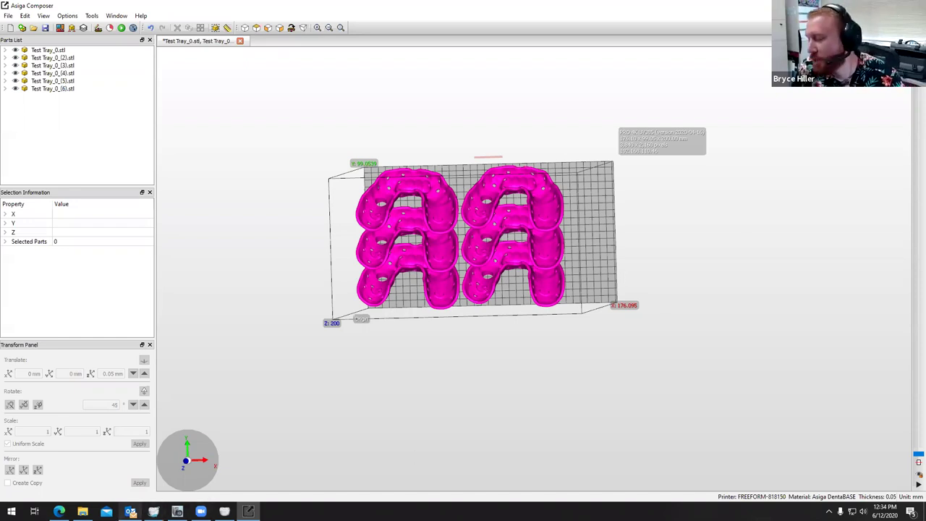
click(130, 512)
click(130, 512)
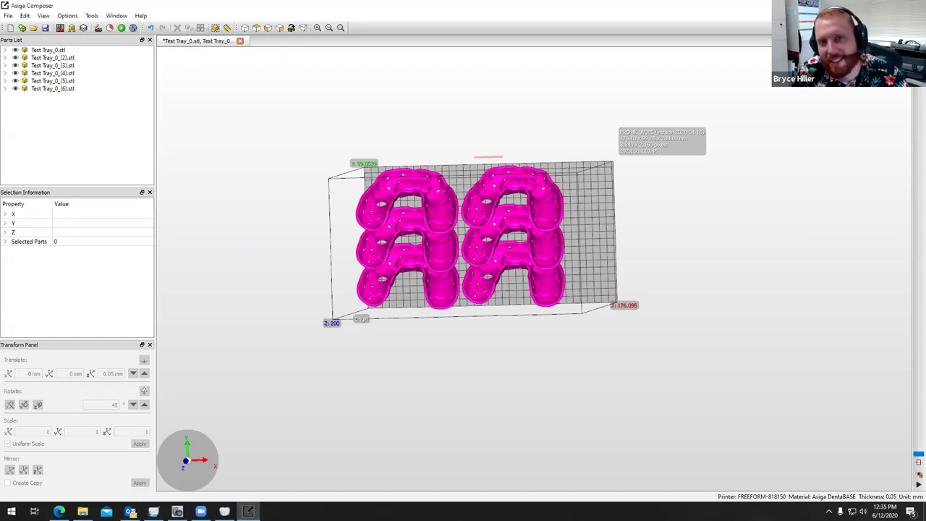